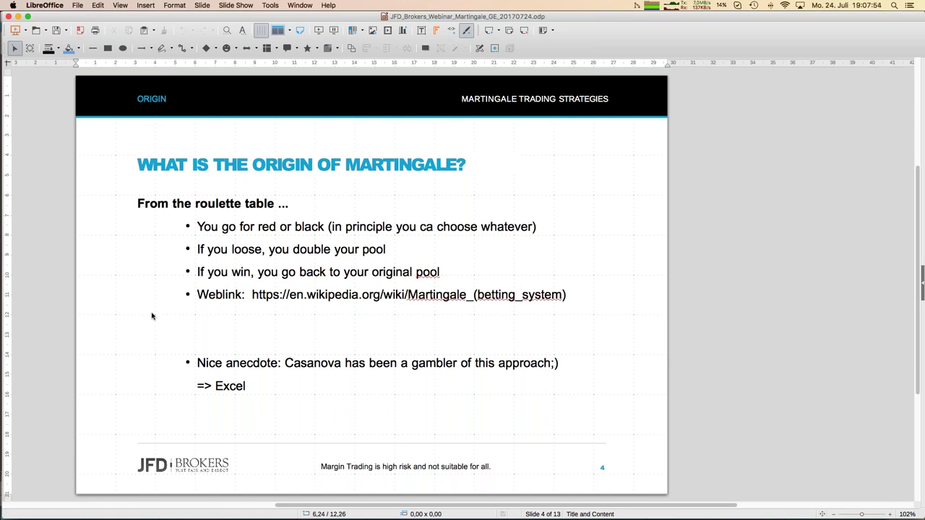
Switch to Safari and show the Wikipedia article "Martingale (betting system)".
{"action": "mouse_move", "coordinate": [1, 140]}
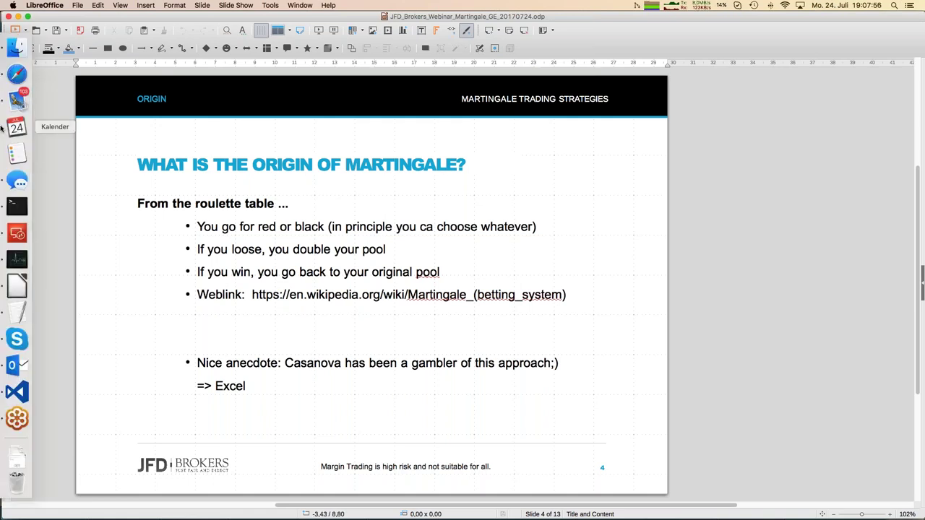
{"action": "left_click", "coordinate": [17, 73]}
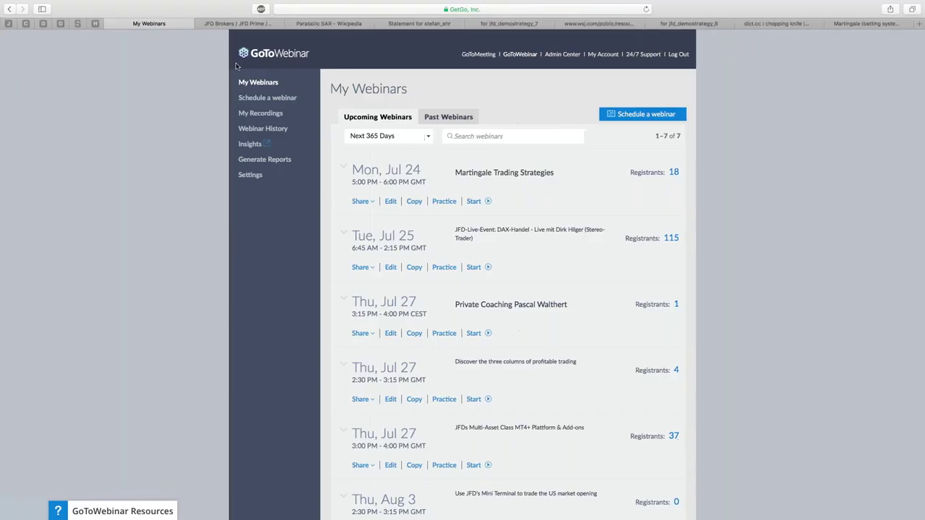
{"action": "left_click", "coordinate": [859, 24]}
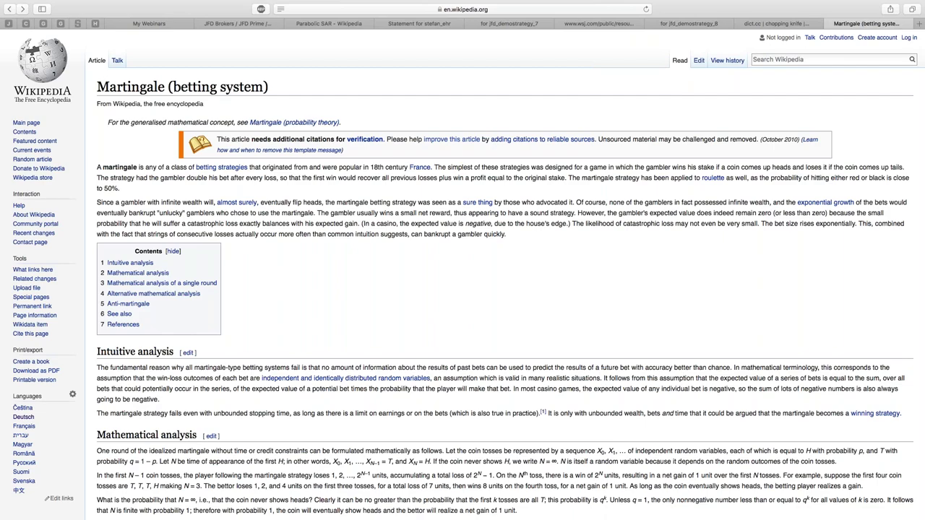
Skim the article's intuitive and mathematical analysis sections, then return to its introduction.
{"action": "scroll", "coordinate": [463, 290], "scroll_direction": "down", "scroll_amount": 8}
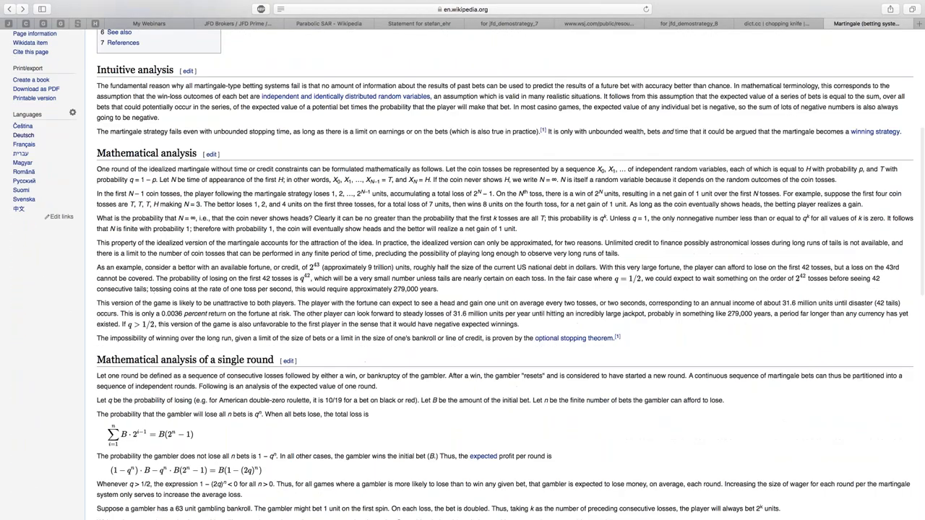
{"action": "scroll", "coordinate": [242, 203], "scroll_direction": "down", "scroll_amount": 2}
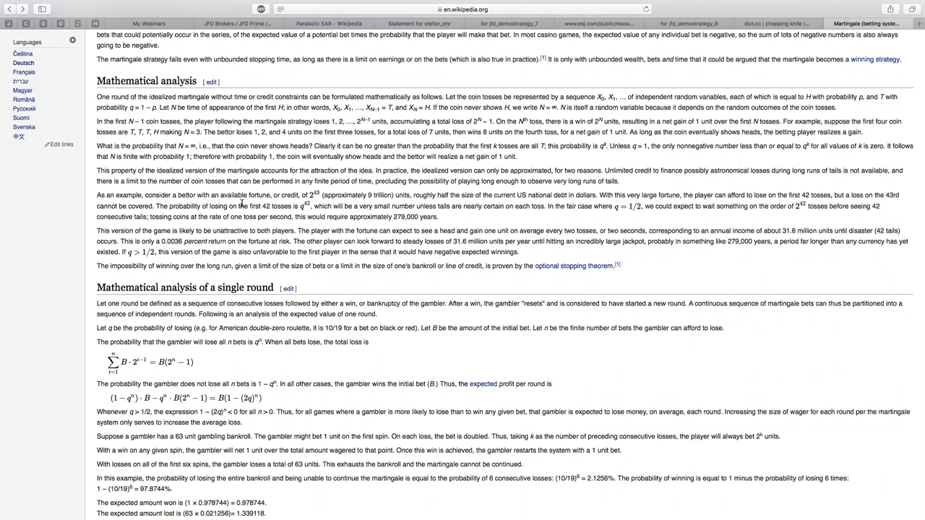
{"action": "scroll", "coordinate": [243, 204], "scroll_direction": "down", "scroll_amount": 4}
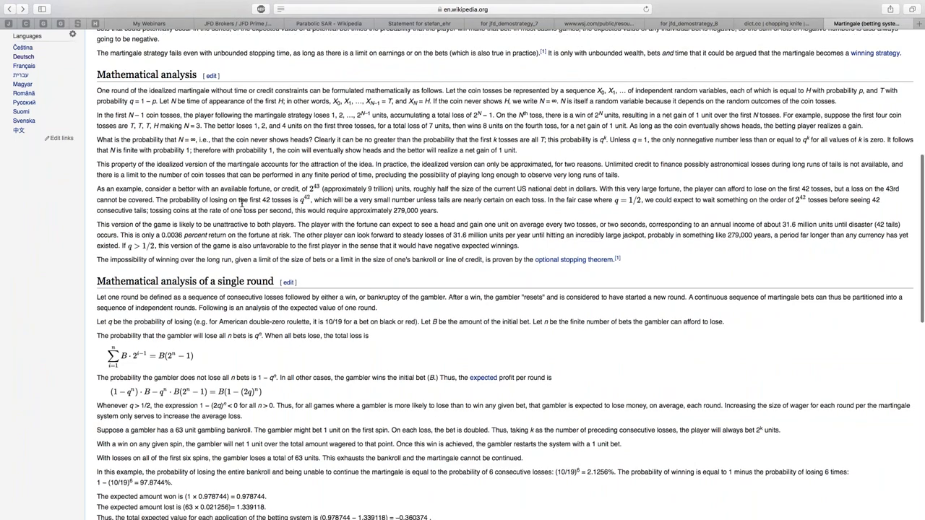
{"action": "scroll", "coordinate": [462, 289], "scroll_direction": "down", "scroll_amount": 1}
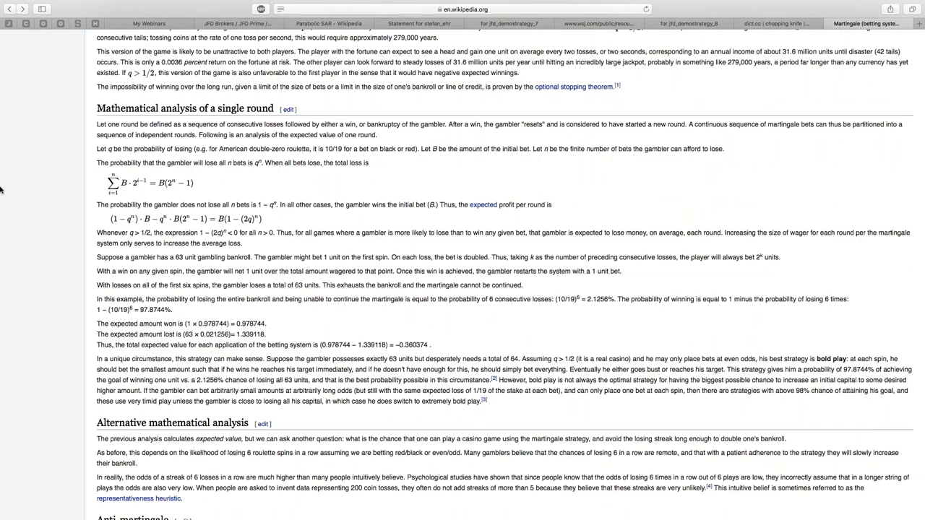
{"action": "scroll", "coordinate": [31, 186], "scroll_direction": "up", "scroll_amount": 1}
{"action": "scroll", "coordinate": [31, 185], "scroll_direction": "up", "scroll_amount": 10}
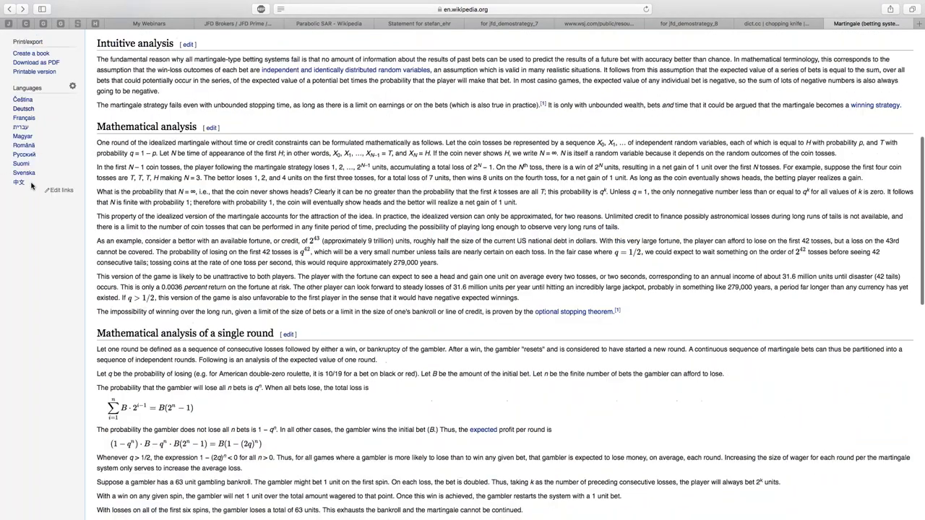
{"action": "scroll", "coordinate": [469, 275], "scroll_direction": "up", "scroll_amount": 3}
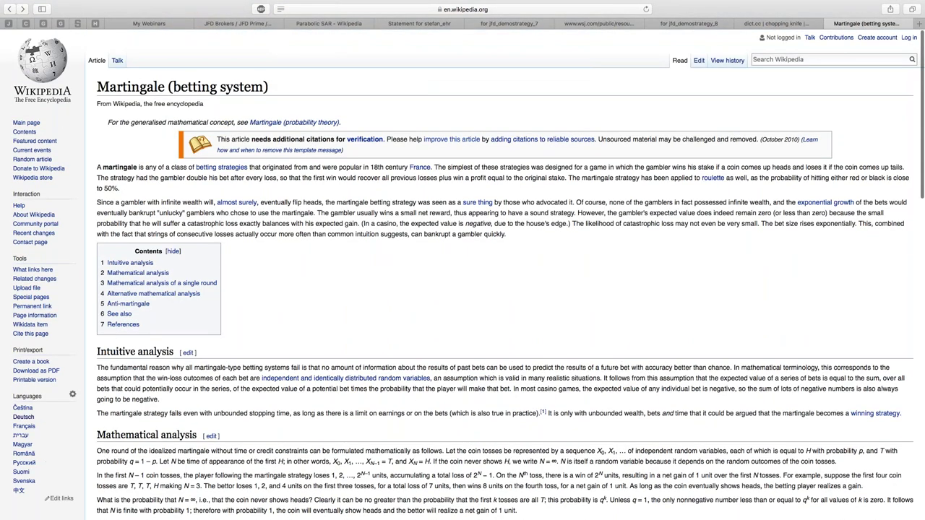
Switch back to LibreOffice and bring the Trefferquote.ods spreadsheet to the front.
{"action": "mouse_move", "coordinate": [2, 196]}
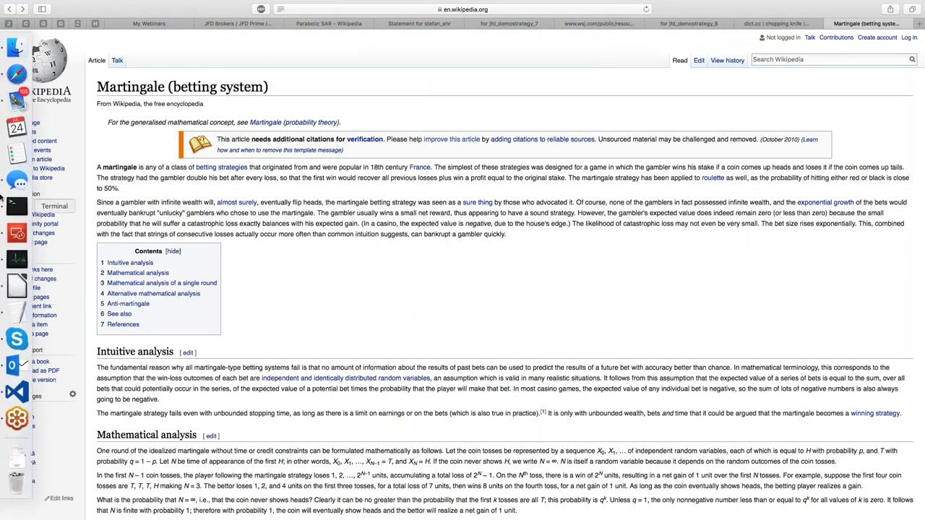
{"action": "left_click", "coordinate": [16, 289]}
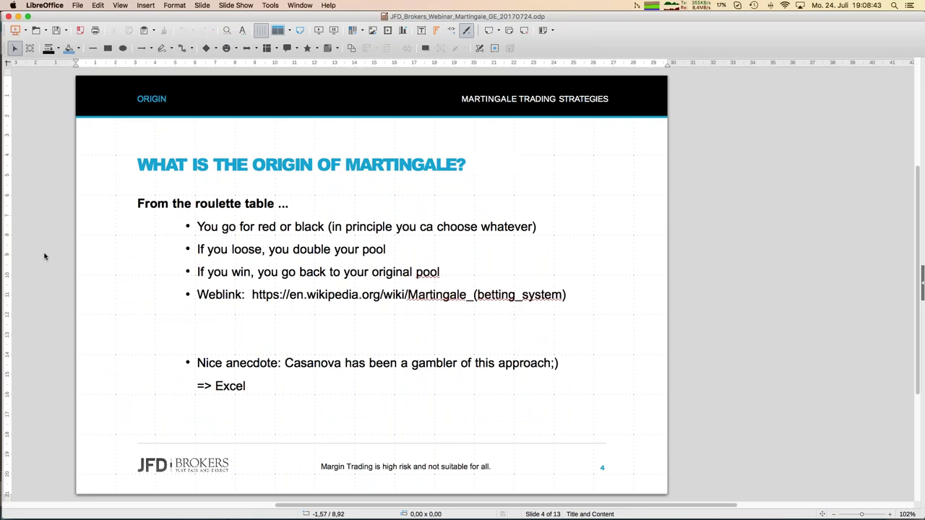
{"action": "key", "text": "super+grave"}
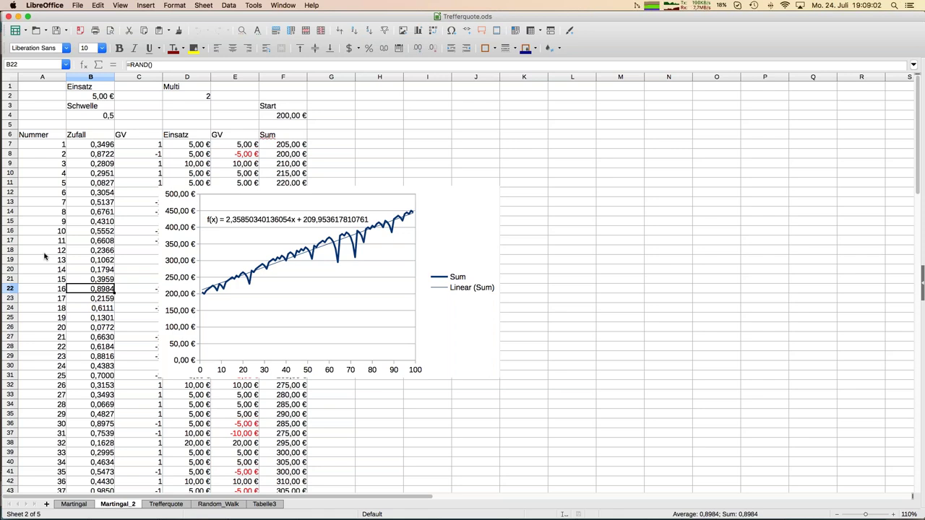
Inspect the Einsatz and Schwelle parameters and the random-number formulas in the Zufall column of the Martingal_2 sheet.
{"action": "left_click", "coordinate": [92, 157]}
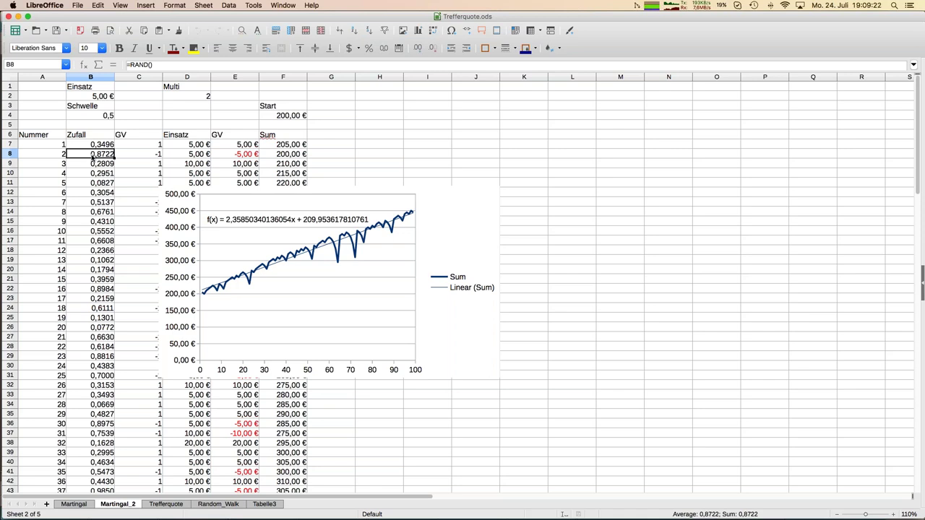
{"action": "left_click", "coordinate": [92, 86]}
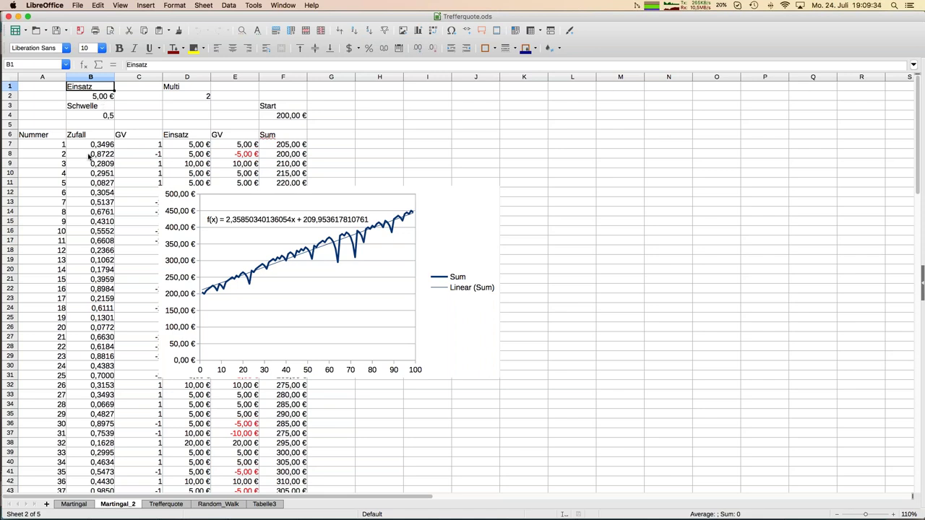
{"action": "left_click", "coordinate": [105, 120]}
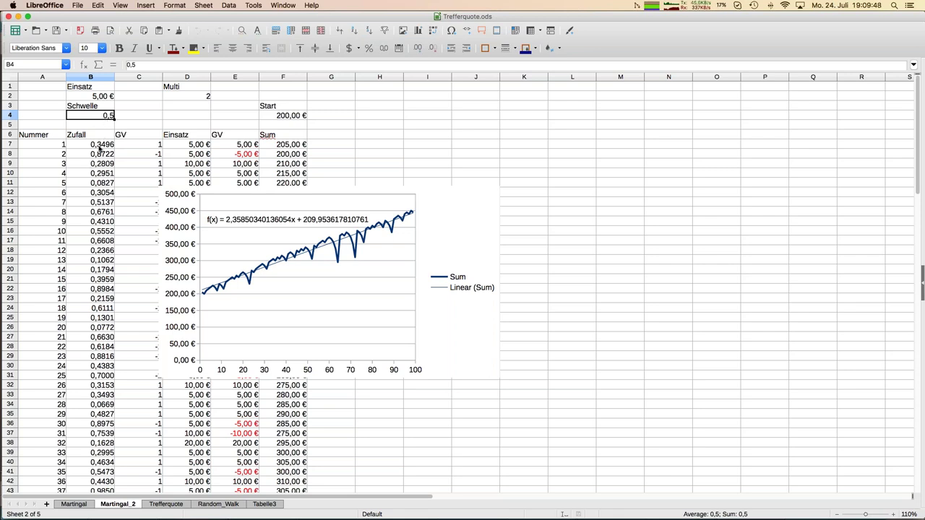
{"action": "left_click", "coordinate": [100, 148]}
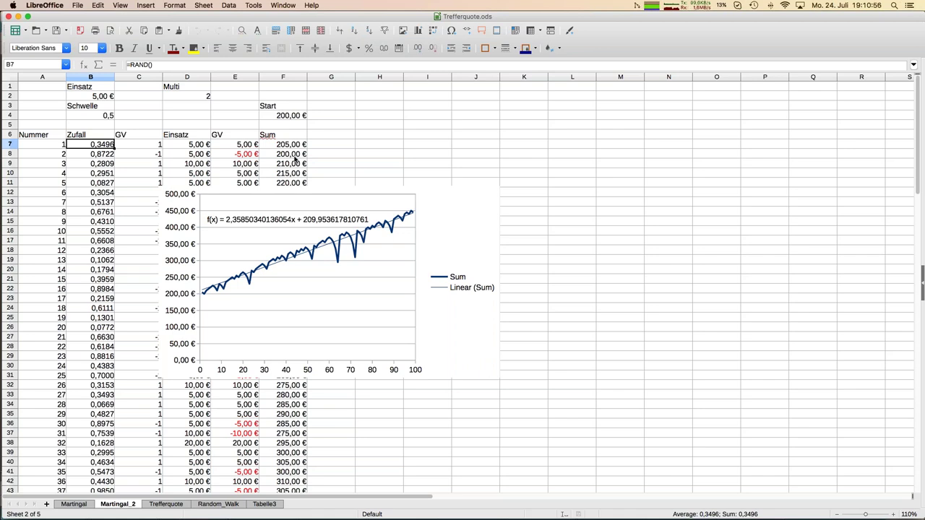
Move the Sum chart beside the table so that it no longer covers columns C to F.
{"action": "left_click", "coordinate": [242, 195]}
{"action": "left_click_drag", "start_coordinate": [242, 192], "coordinate": [391, 172]}
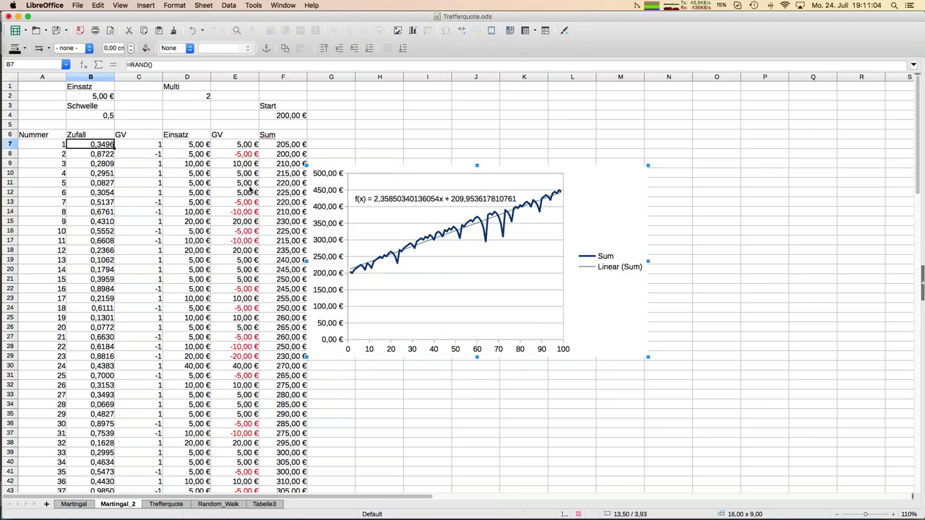
Trace the Einsatz, GV and Sum cells from row 13 to row 15 to follow how the stake doubles after losses.
{"action": "left_click", "coordinate": [198, 203]}
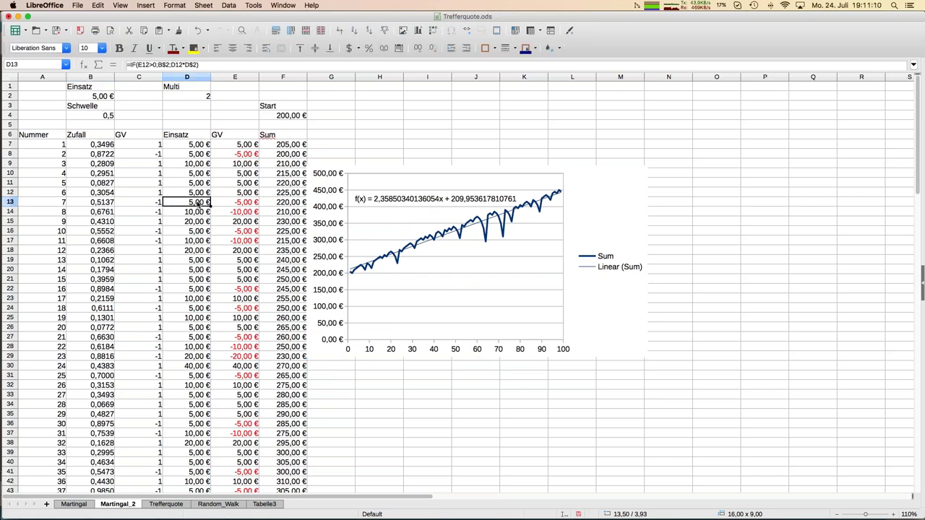
{"action": "key", "text": "Right"}
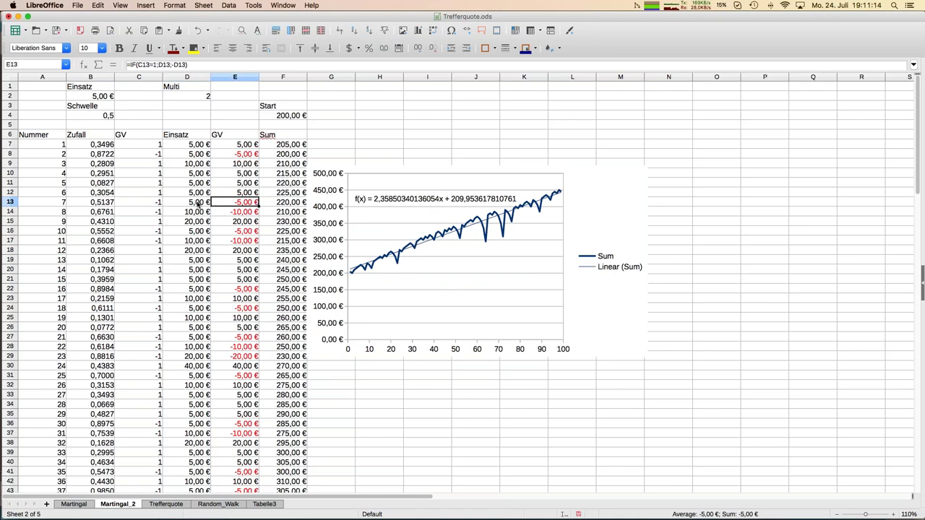
{"action": "key", "text": "Right"}
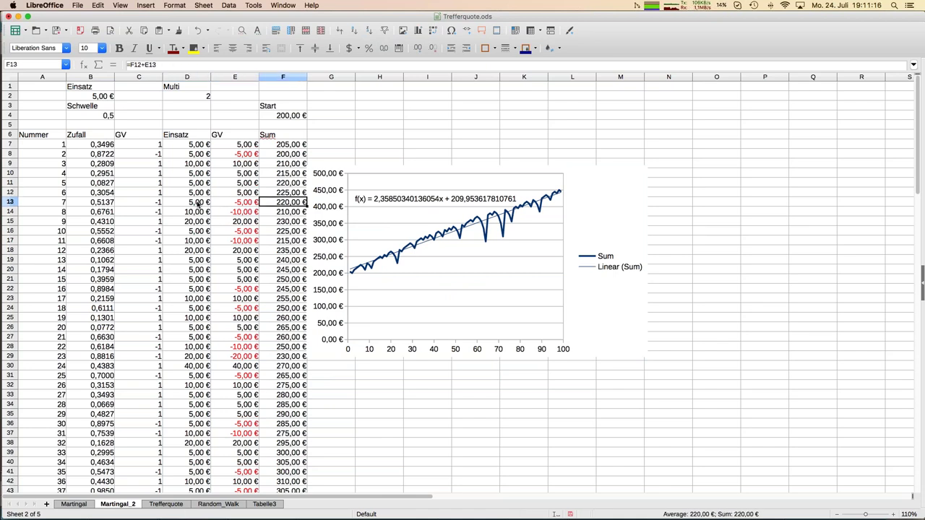
{"action": "key", "text": "Down"}
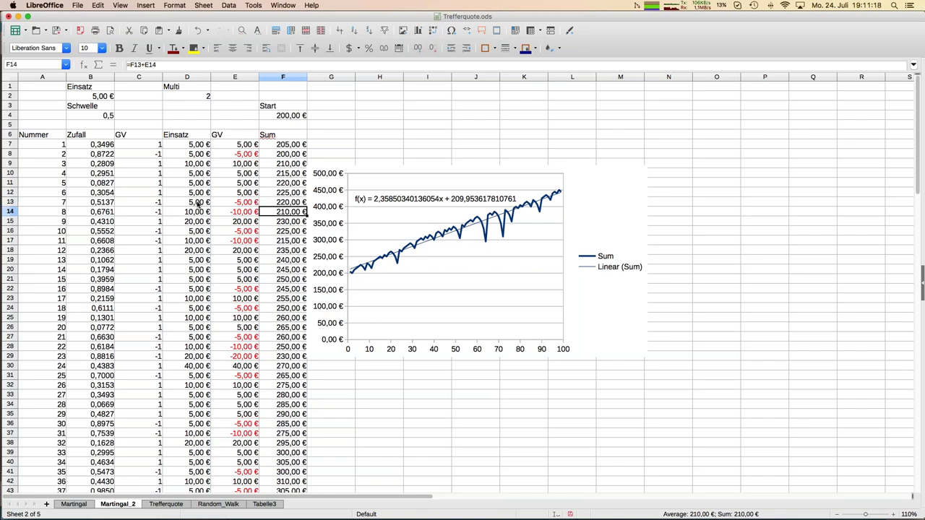
{"action": "key", "text": "Left"}
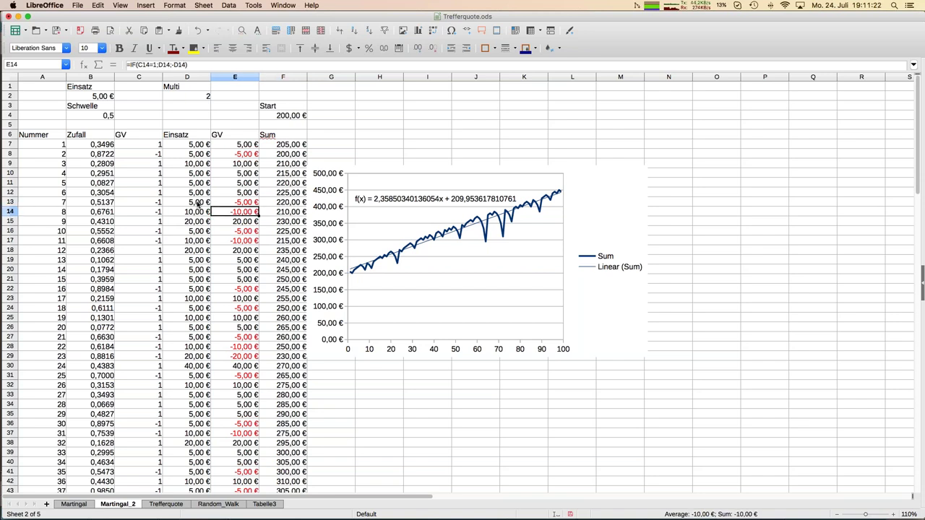
{"action": "key", "text": "Right"}
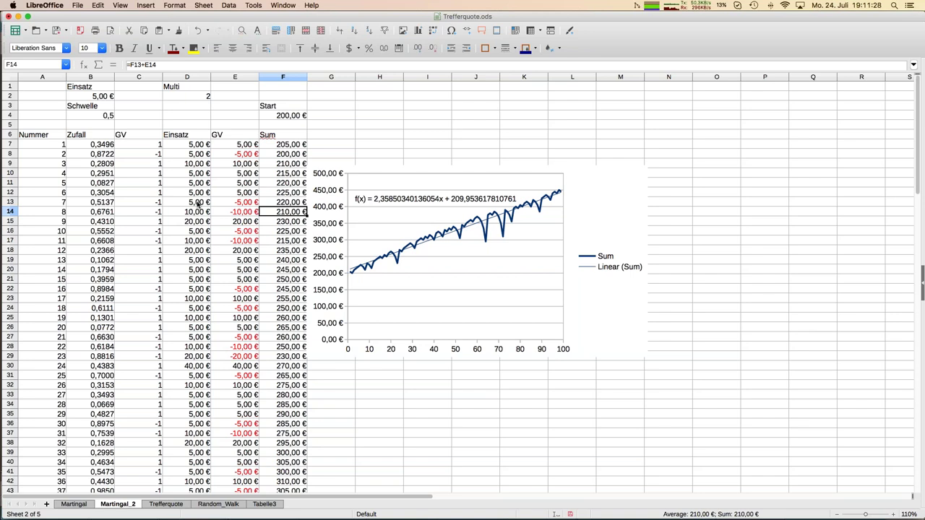
{"action": "key", "text": "Down"}
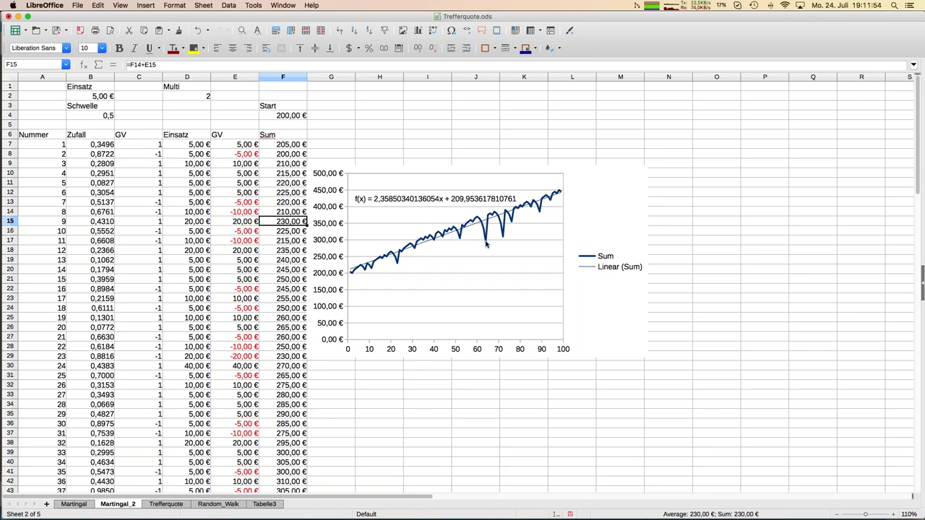
Examine the losing streaks and doubled stakes in the later rounds, including the Einsatz in round 73, and return to the table's beginning.
{"action": "left_click", "coordinate": [257, 269]}
{"action": "scroll", "coordinate": [256, 269], "scroll_direction": "down", "scroll_amount": 20}
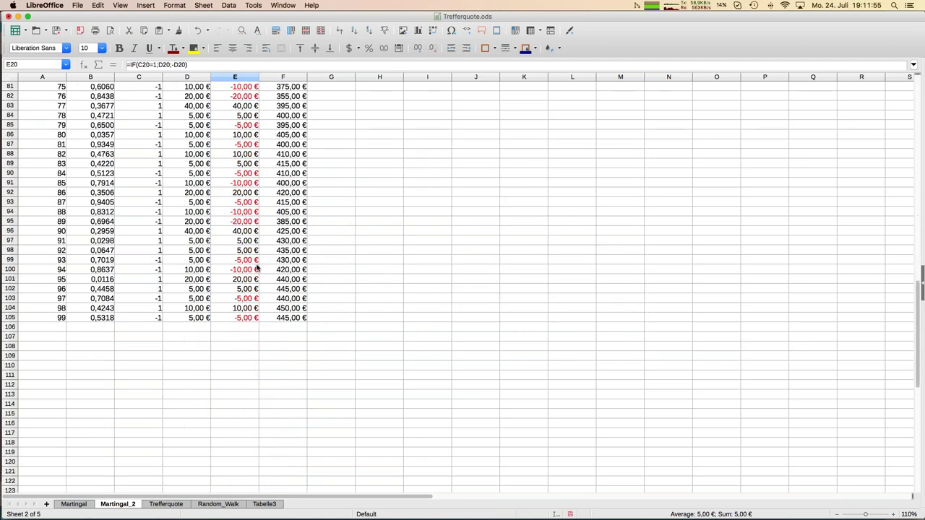
{"action": "scroll", "coordinate": [256, 269], "scroll_direction": "down", "scroll_amount": 3}
{"action": "scroll", "coordinate": [257, 269], "scroll_direction": "up", "scroll_amount": 5}
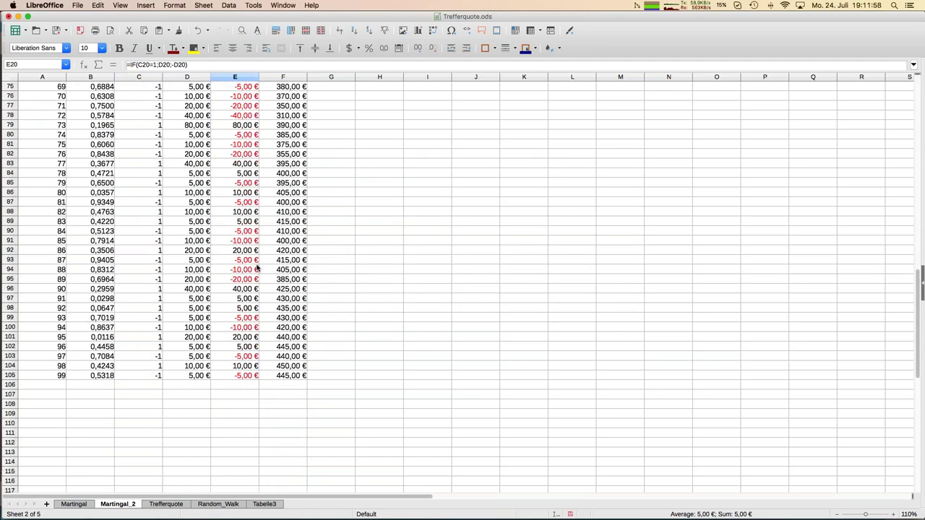
{"action": "scroll", "coordinate": [257, 269], "scroll_direction": "up", "scroll_amount": 3}
{"action": "left_click", "coordinate": [241, 241]}
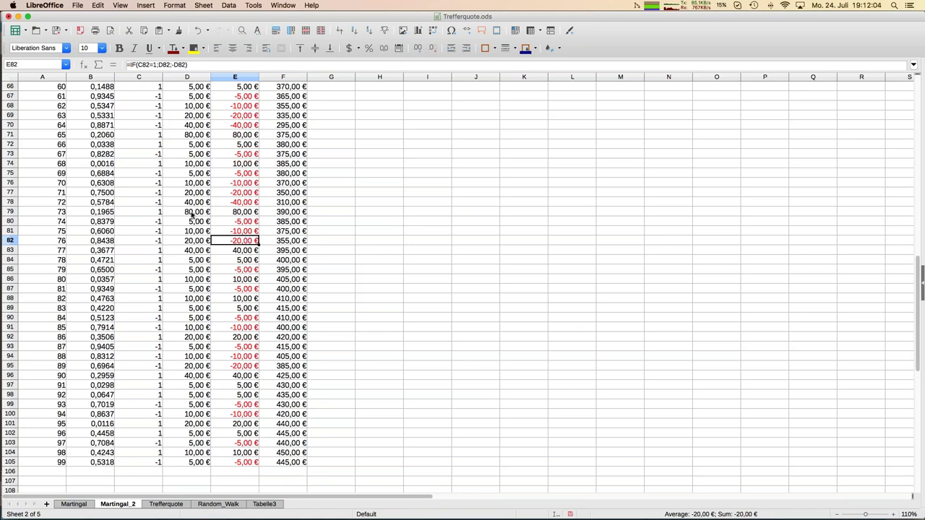
{"action": "left_click", "coordinate": [192, 215]}
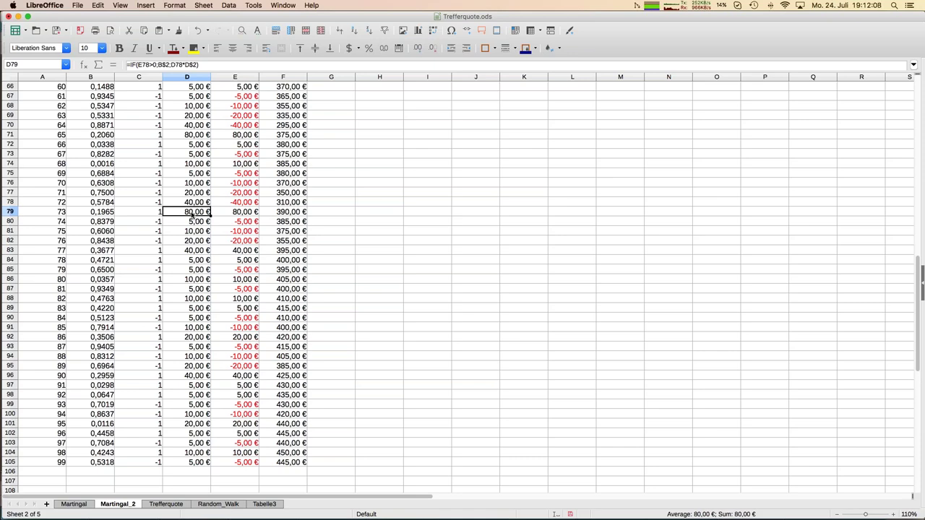
{"action": "scroll", "coordinate": [193, 214], "scroll_direction": "up", "scroll_amount": 18}
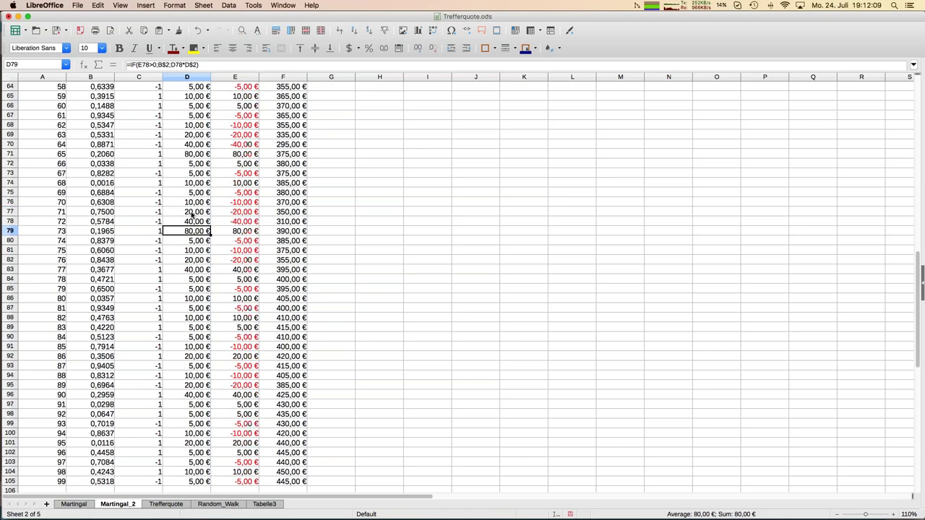
{"action": "scroll", "coordinate": [192, 215], "scroll_direction": "up", "scroll_amount": 3}
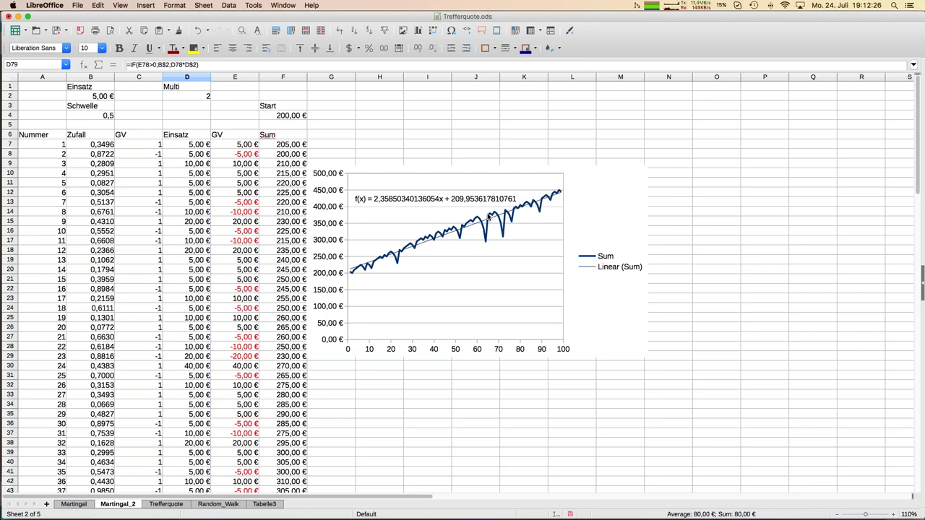
Recalculate the Martingal_2 sheet to generate a new series of random numbers in the Zufall column.
{"action": "left_click", "coordinate": [181, 165]}
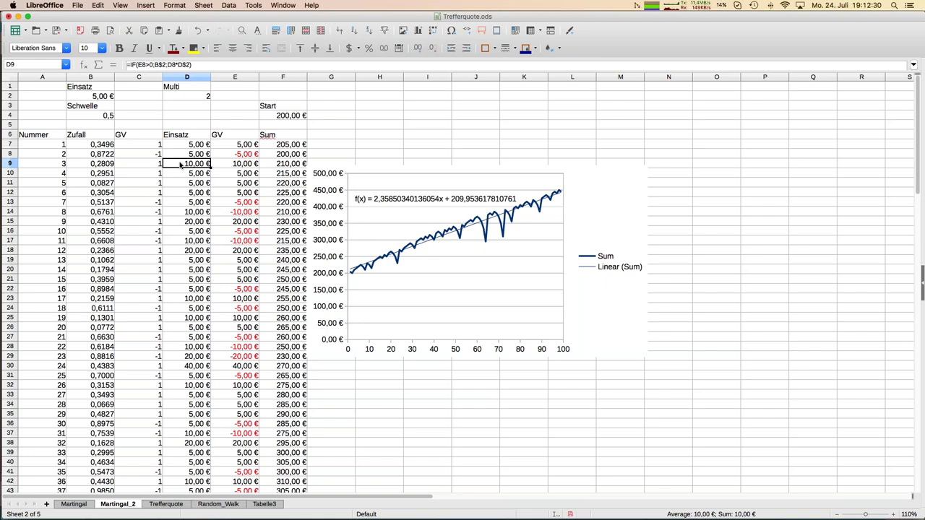
{"action": "left_click", "coordinate": [98, 156]}
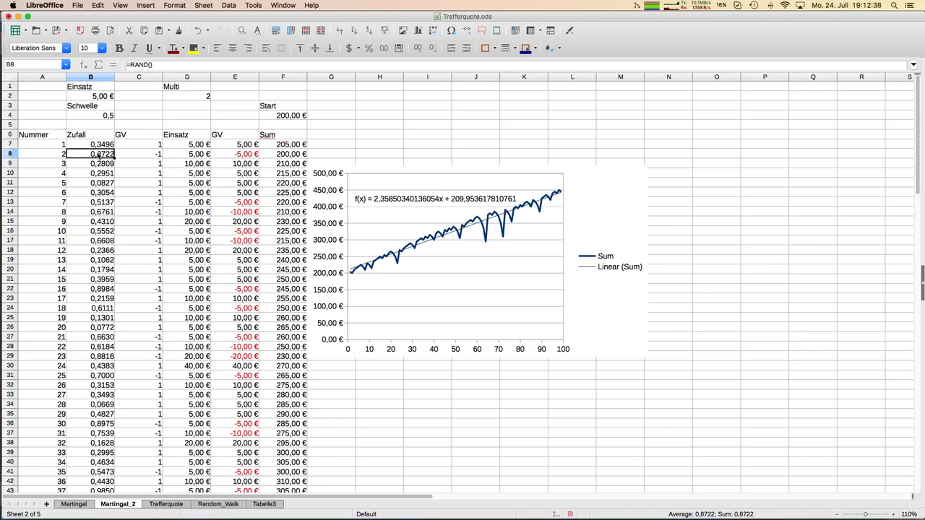
{"action": "key", "text": "F9"}
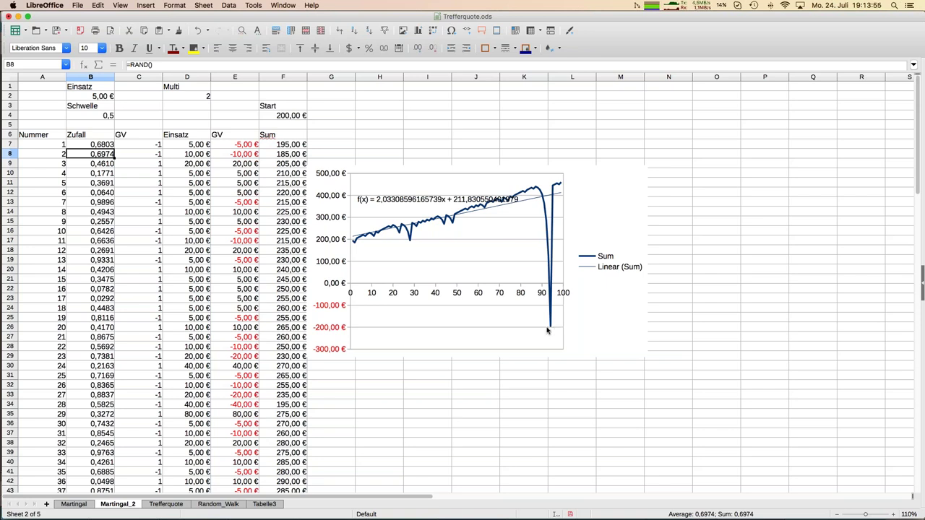
Show the Martingal sheet with its 1000-round simulation chart.
{"action": "left_click", "coordinate": [233, 243]}
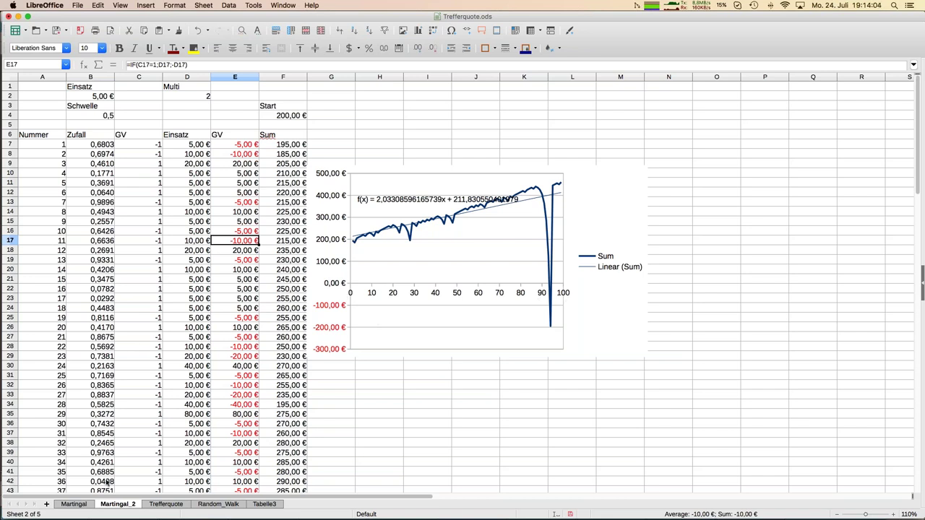
{"action": "left_click", "coordinate": [74, 504]}
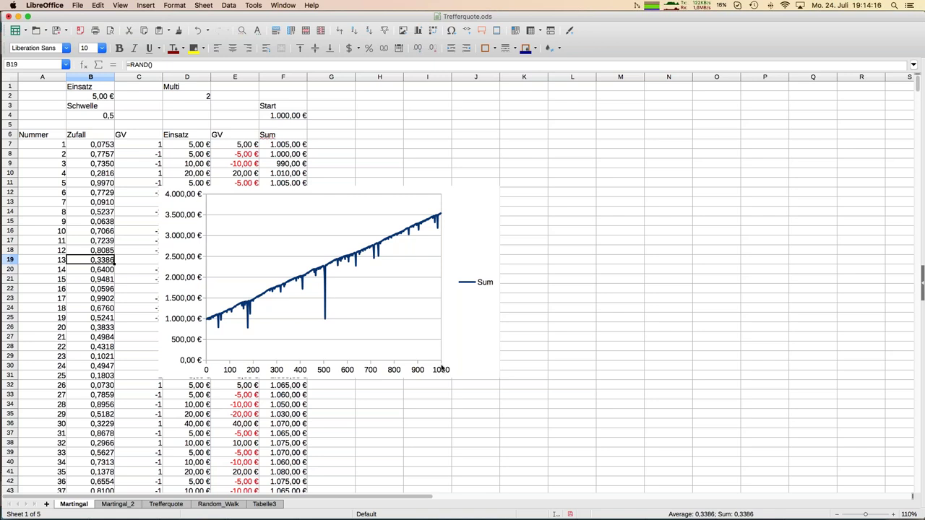
Recalculate the Martingal sheet five times to compare the Sum chart for different random series from the same starting capital.
{"action": "left_click", "coordinate": [290, 118]}
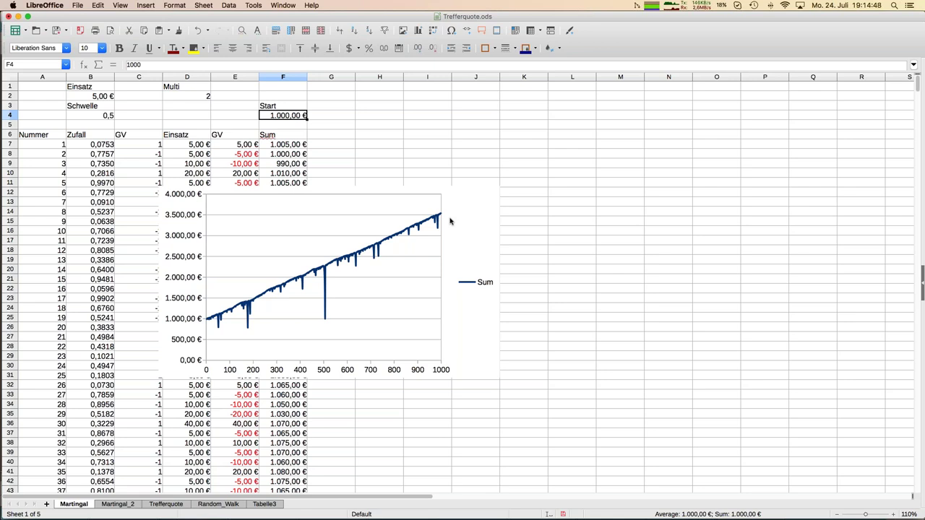
{"action": "left_click", "coordinate": [345, 166]}
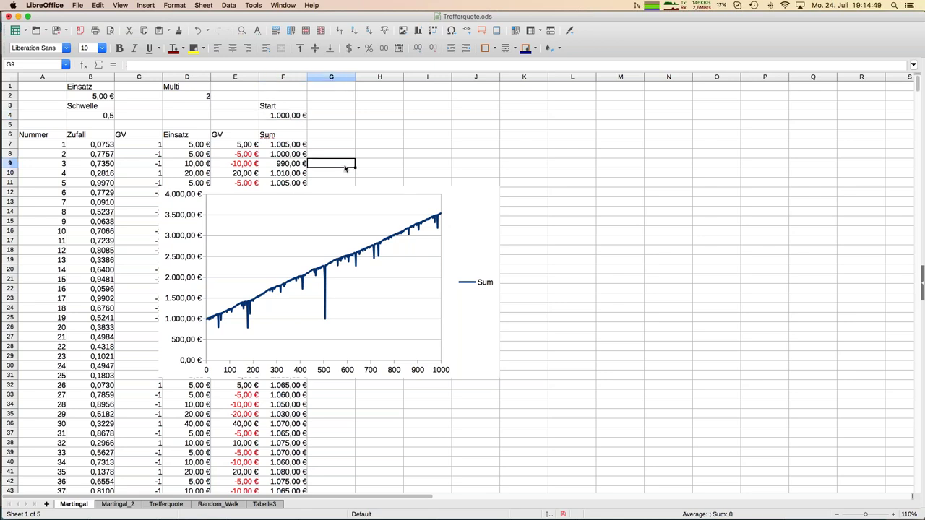
{"action": "key", "text": "F9"}
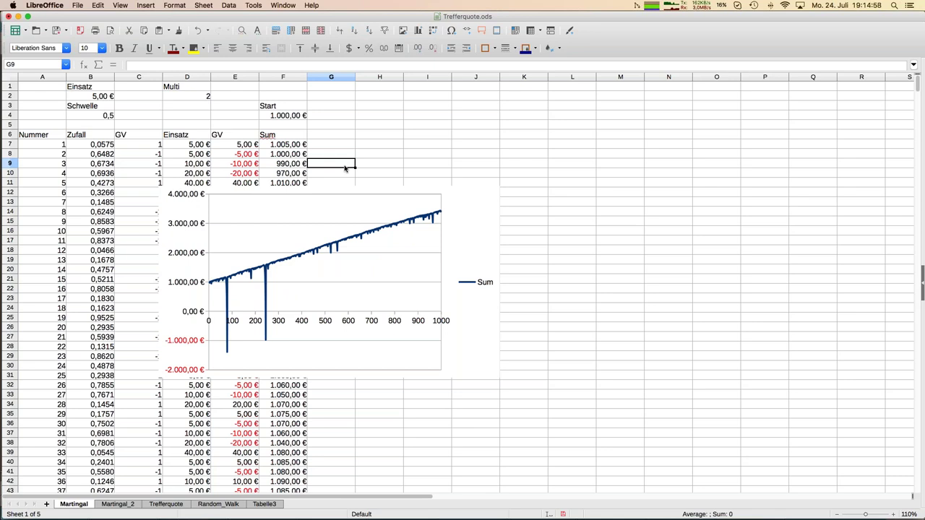
{"action": "key", "text": "F9"}
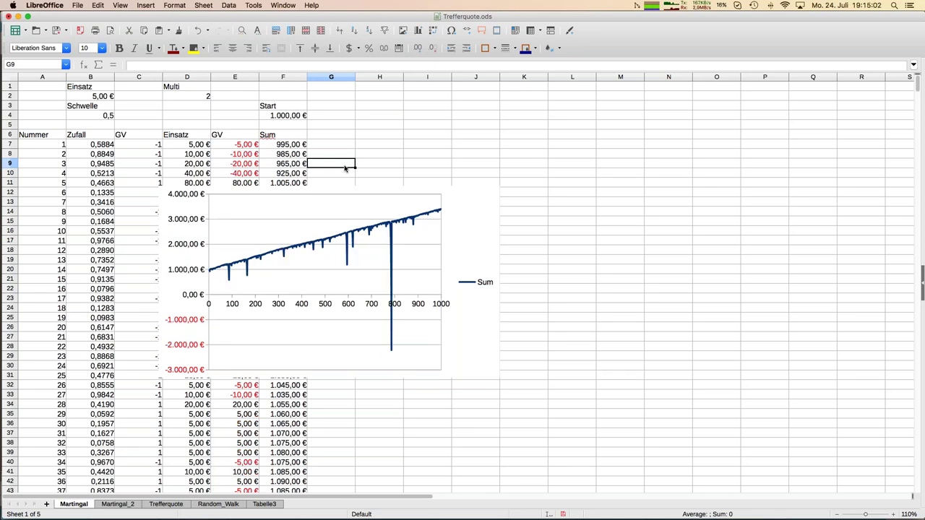
{"action": "key", "text": "F9"}
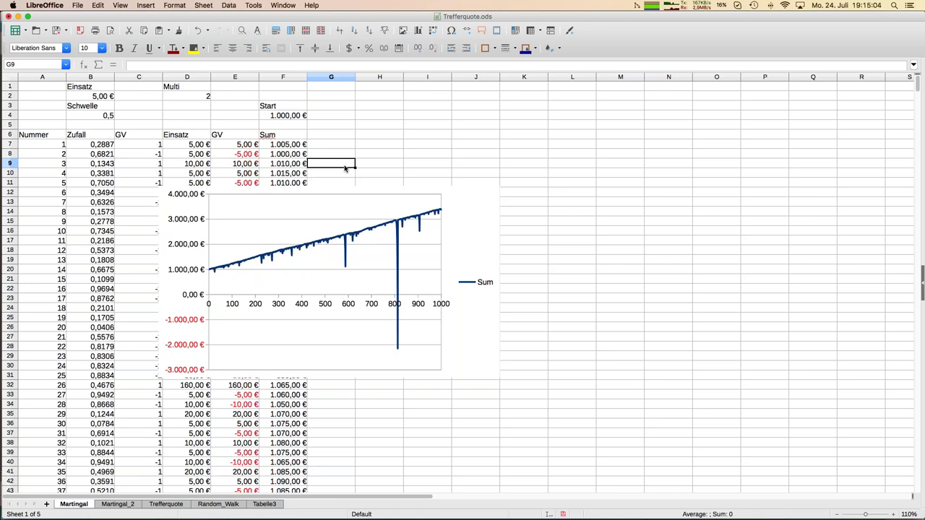
{"action": "key", "text": "F9"}
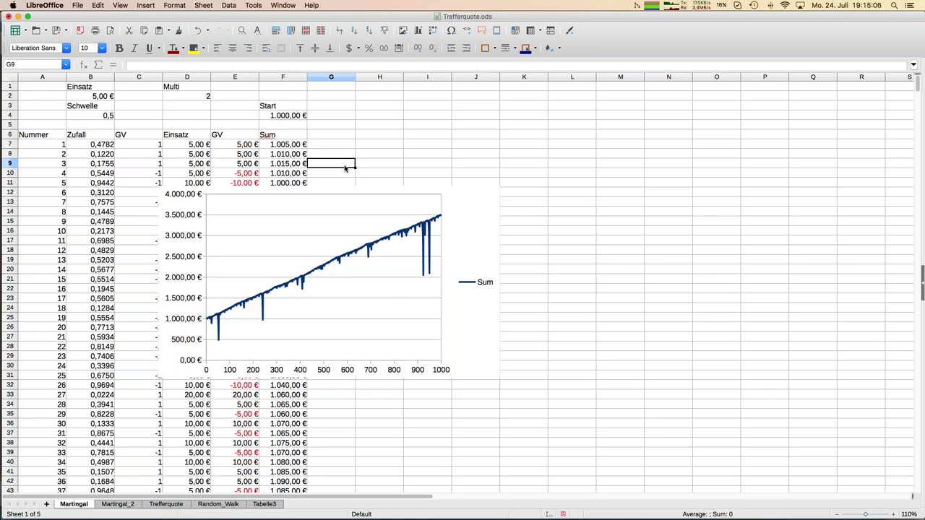
{"action": "key", "text": "F9"}
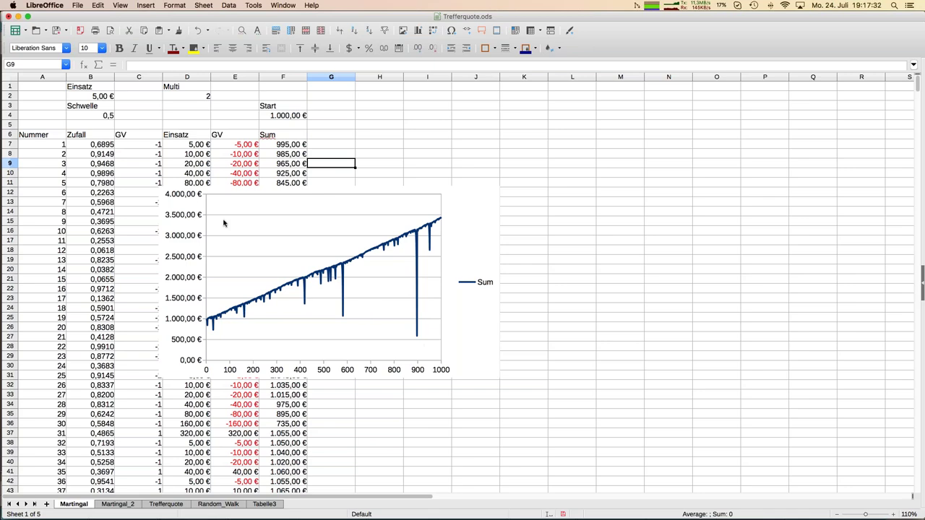
Switch from the spreadsheet to the Martingale presentation showing the slide on the system's origin.
{"action": "mouse_move", "coordinate": [3, 247]}
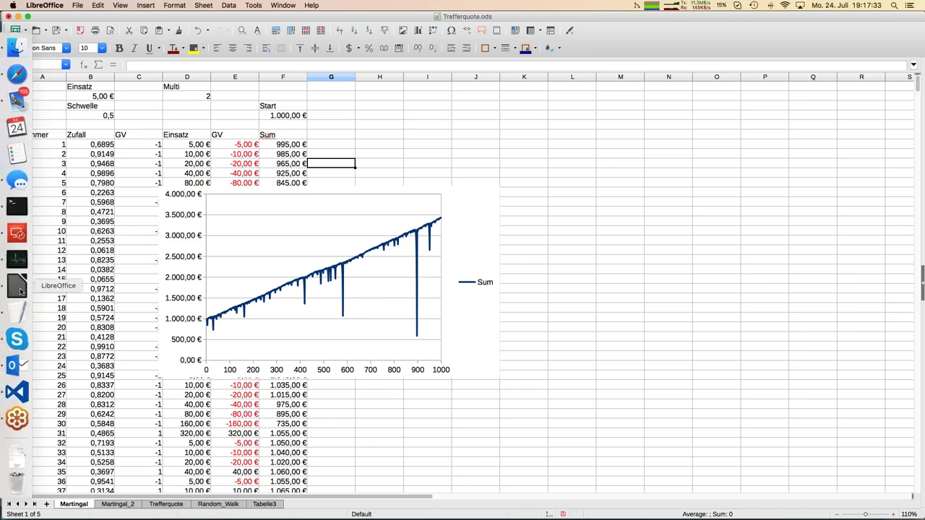
{"action": "left_click", "coordinate": [86, 289]}
{"action": "key", "text": "super+grave"}
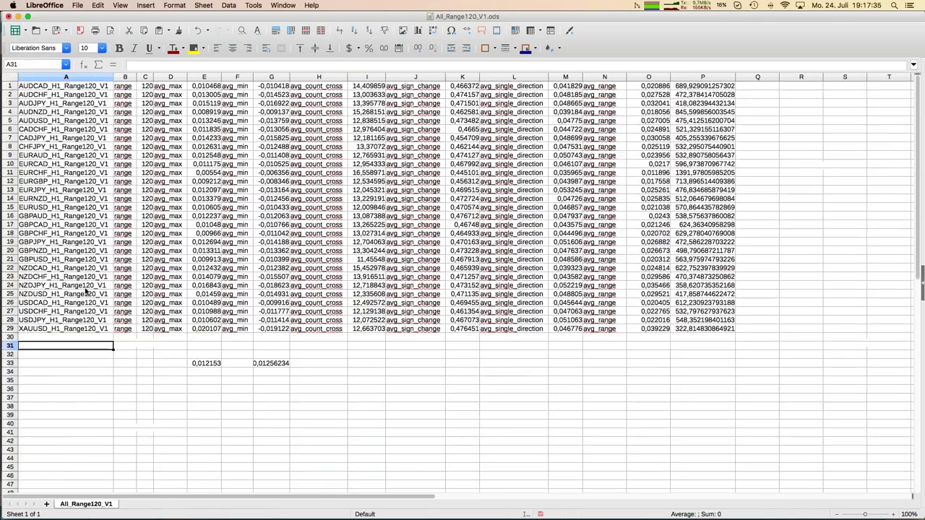
{"action": "key", "text": "super+grave"}
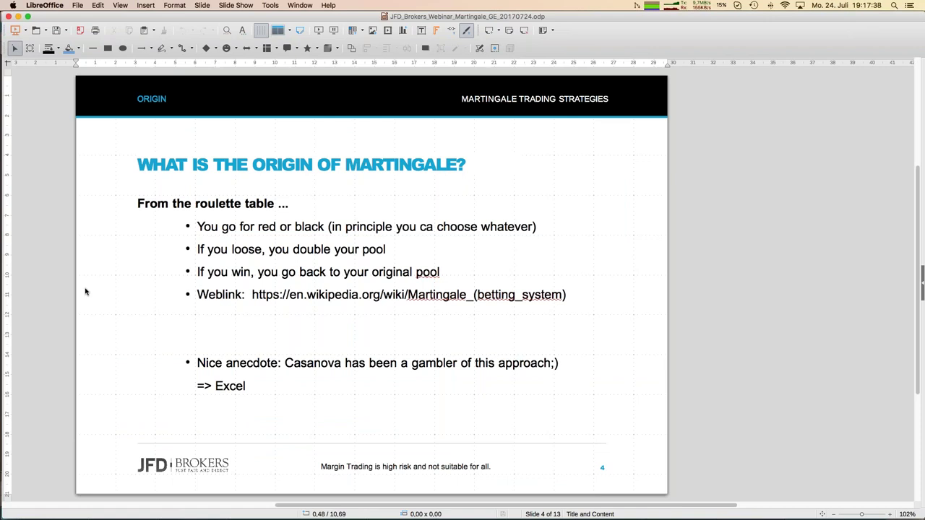
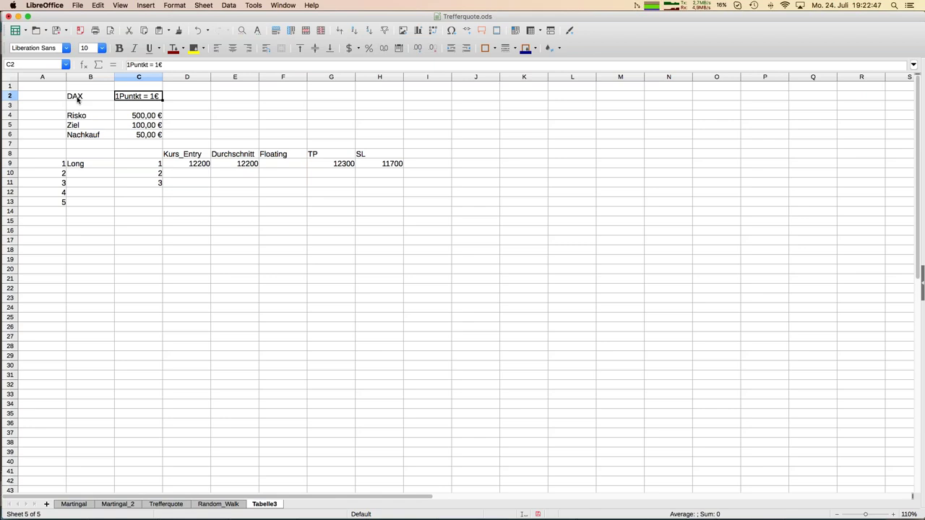
Correct the DAX unit label in cell C2 of Tabelle3 to read "1Point = 1€".
{"action": "left_click", "coordinate": [148, 65]}
{"action": "key", "text": "BackSpace"}
{"action": "key", "text": "BackSpace"}
{"action": "key", "text": "BackSpace"}
{"action": "key", "text": "BackSpace"}
{"action": "key", "text": "BackSpace"}
{"action": "key", "text": "BackSpace"}
{"action": "type", "text": "Point"}
{"action": "key", "text": "Return"}
{"action": "key", "text": "Up"}
Change the label in cell B4 to the English word "Risk".
{"action": "left_click", "coordinate": [87, 117]}
{"action": "double_click", "coordinate": [88, 117]}
{"action": "key", "text": "BackSpace"}
{"action": "key", "text": "Return"}
Replace the label in cell B5 with "Target".
{"action": "type", "text": "R"}
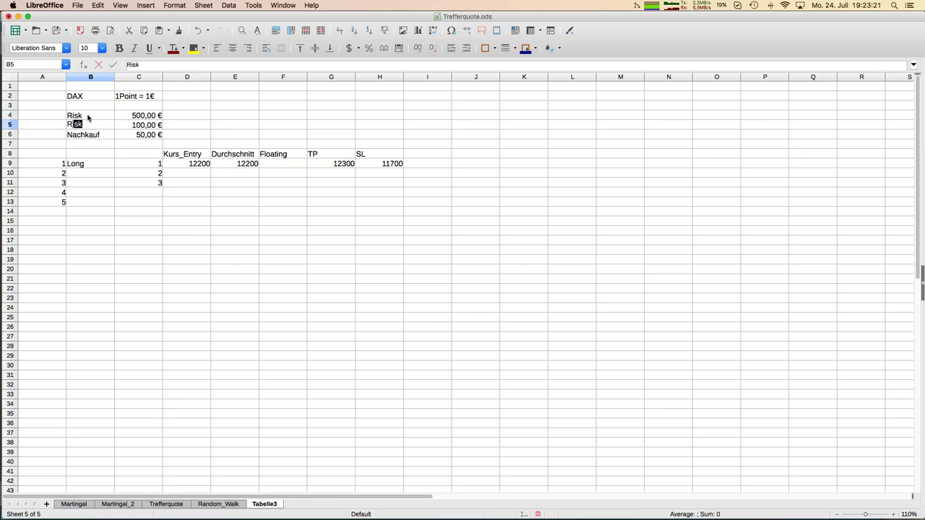
{"action": "type", "text": "Target"}
{"action": "key", "text": "BackSpace"}
{"action": "key", "text": "BackSpace"}
{"action": "key", "text": "BackSpace"}
{"action": "key", "text": "BackSpace"}
{"action": "key", "text": "BackSpace"}
{"action": "key", "text": "BackSpace"}
{"action": "key", "text": "BackSpace"}
{"action": "type", "text": "Target"}
{"action": "key", "text": "Return"}
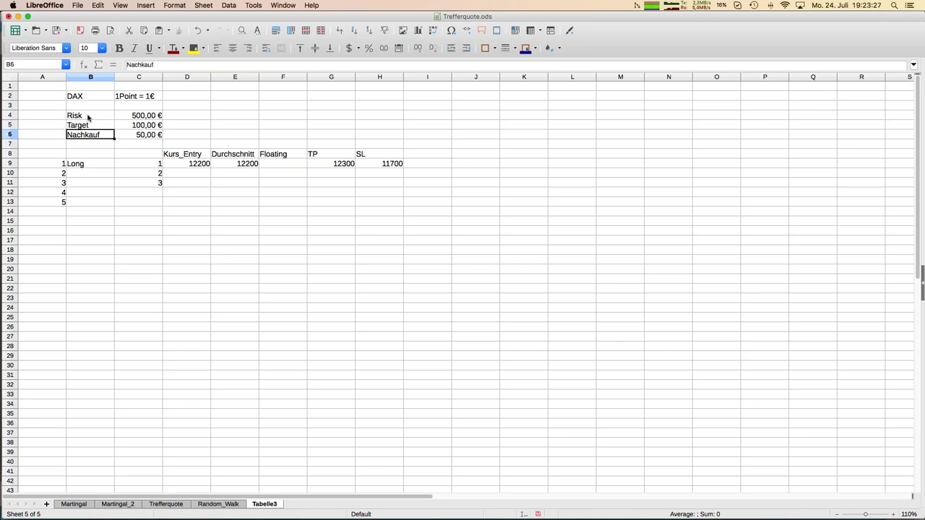
Check the Risk and Target amounts, and replace the Nachkauf label in cell B6 with "ReBuy".
{"action": "key", "text": "Up"}
{"action": "key", "text": "Up"}
{"action": "key", "text": "Right"}
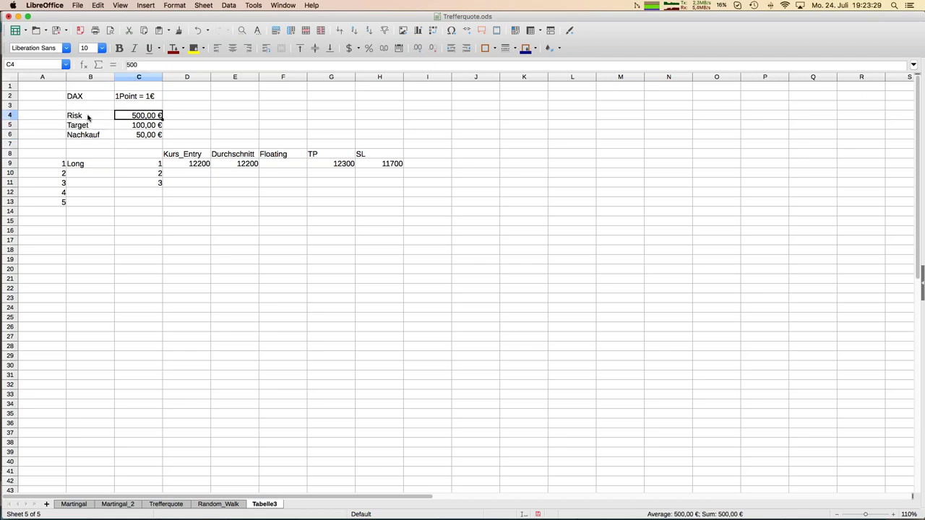
{"action": "key", "text": "Down"}
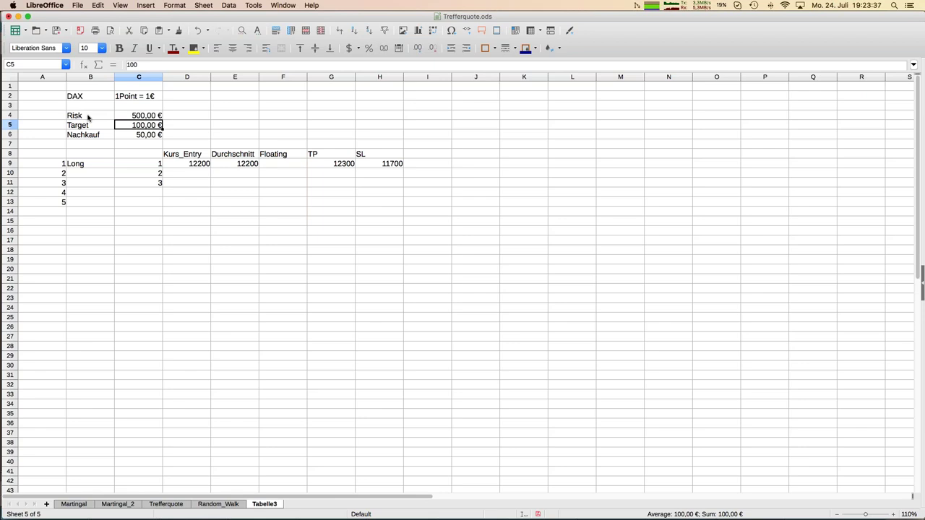
{"action": "key", "text": "Down"}
{"action": "key", "text": "Left"}
{"action": "type", "text": "ReBuy"}
{"action": "key", "text": "BackSpace"}
{"action": "key", "text": "BackSpace"}
{"action": "type", "text": "uy"}
{"action": "key", "text": "Return"}
Enter "Average" in cell A6 beside the ReBuy label and return to the ReBuy amount.
{"action": "key", "text": "Up"}
{"action": "key", "text": "Left"}
{"action": "type", "text": "Average"}
{"action": "key", "text": "Return"}
{"action": "key", "text": "Up"}
{"action": "key", "text": "Right"}
{"action": "key", "text": "Right"}
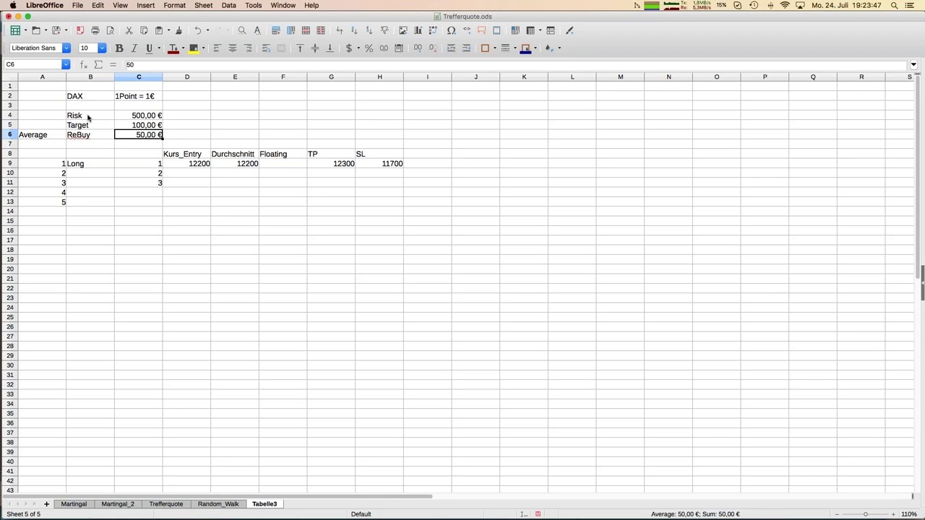
Rename the Kurs_Entry column header in cell D8 to "Price_Entry".
{"action": "key", "text": "Right"}
{"action": "key", "text": "Right"}
{"action": "key", "text": "Left"}
{"action": "key", "text": "Down"}
{"action": "key", "text": "Down"}
{"action": "key", "text": "Down"}
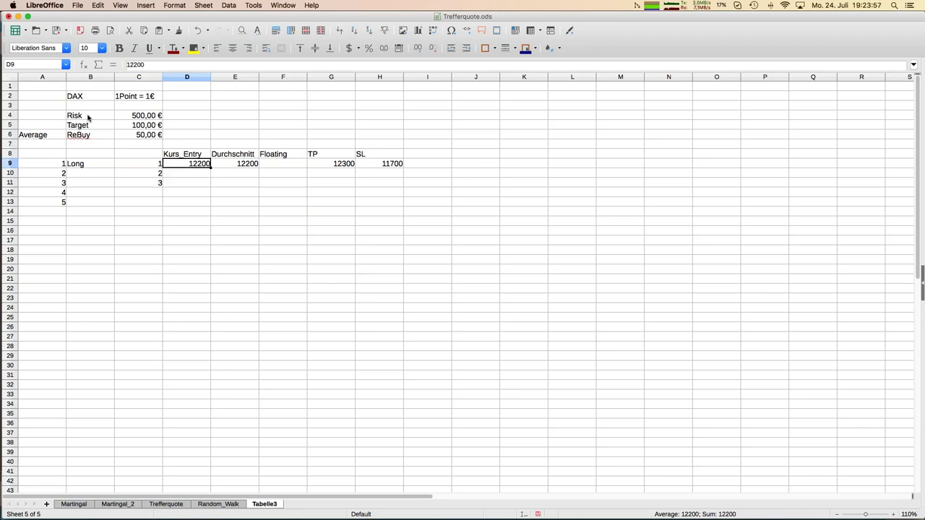
{"action": "key", "text": "Right"}
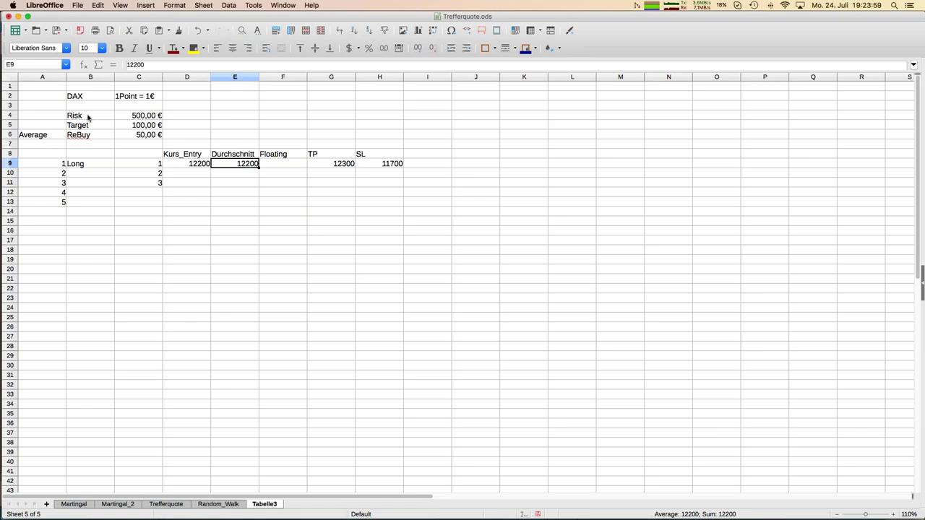
{"action": "key", "text": "Left"}
{"action": "key", "text": "Up"}
{"action": "type", "text": "Price_Entry"}
{"action": "key", "text": "Return"}
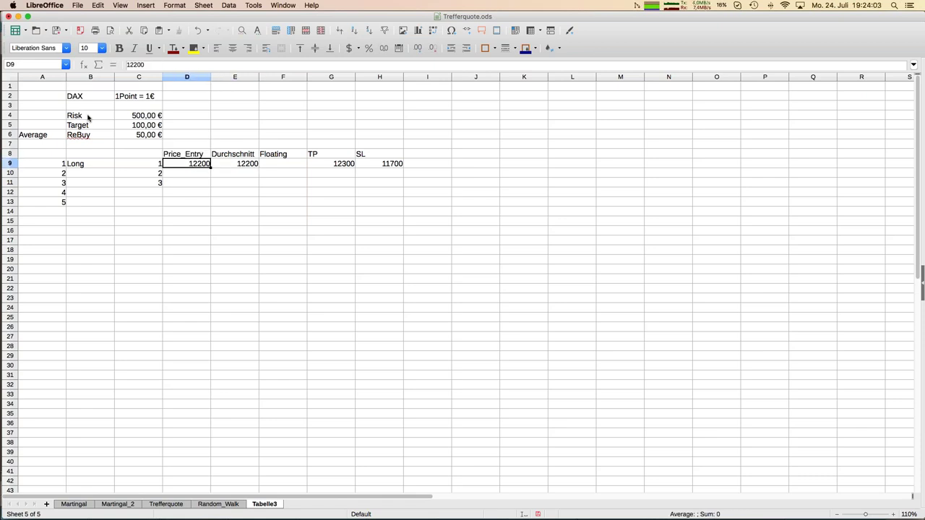
Rename the Durchschnitt column header in cell E8 to "Average".
{"action": "key", "text": "Up"}
{"action": "key", "text": "Right"}
{"action": "type", "text": "Aver"}
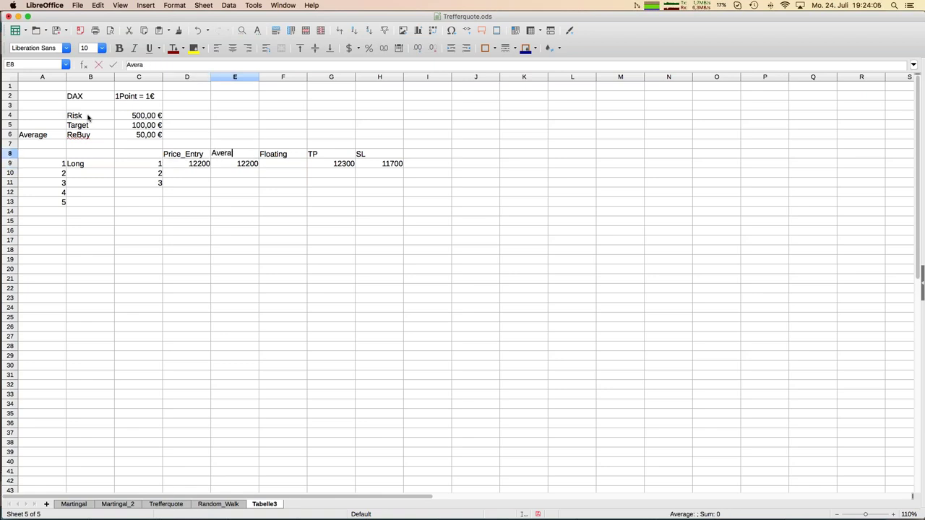
{"action": "type", "text": "age"}
{"action": "key", "text": "Return"}
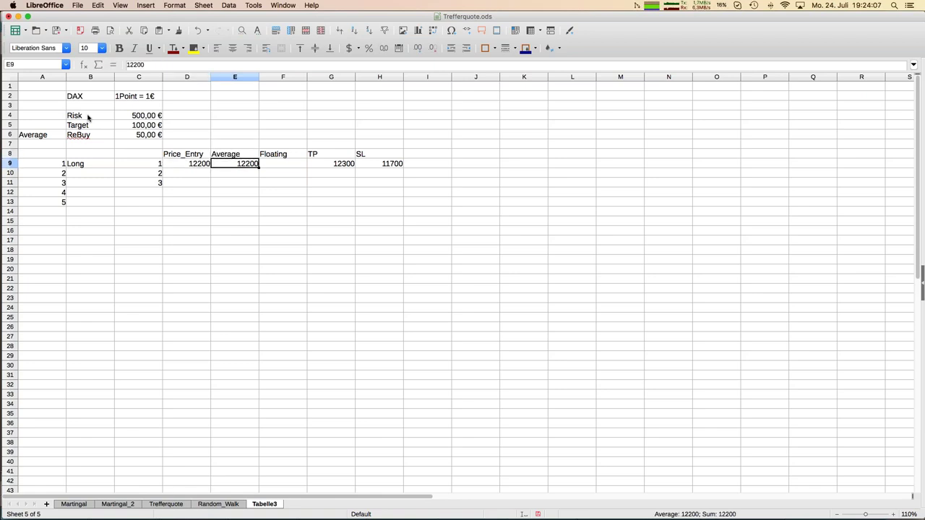
Walk through the first long trade's values in row 9 and enter 12130 as the second trade's Price_Entry in D10.
{"action": "key", "text": "Left"}
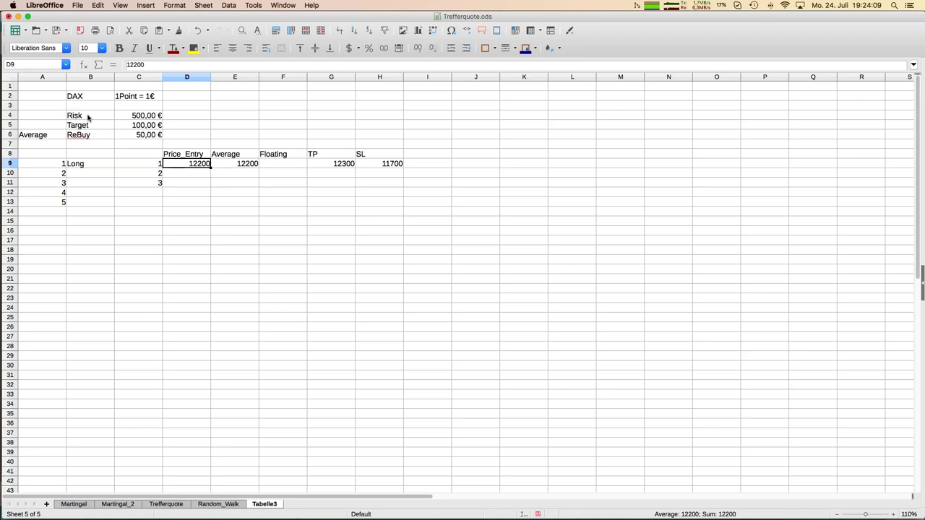
{"action": "key", "text": "Right"}
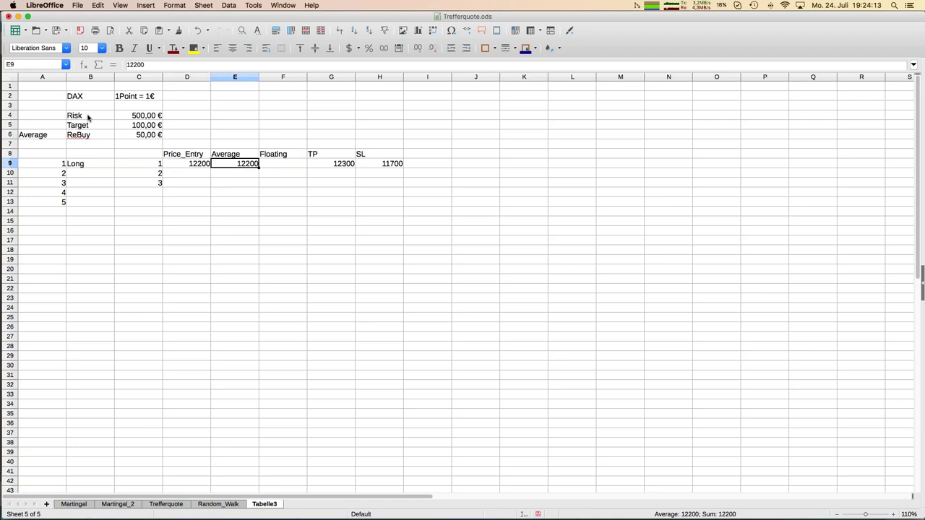
{"action": "key", "text": "Right"}
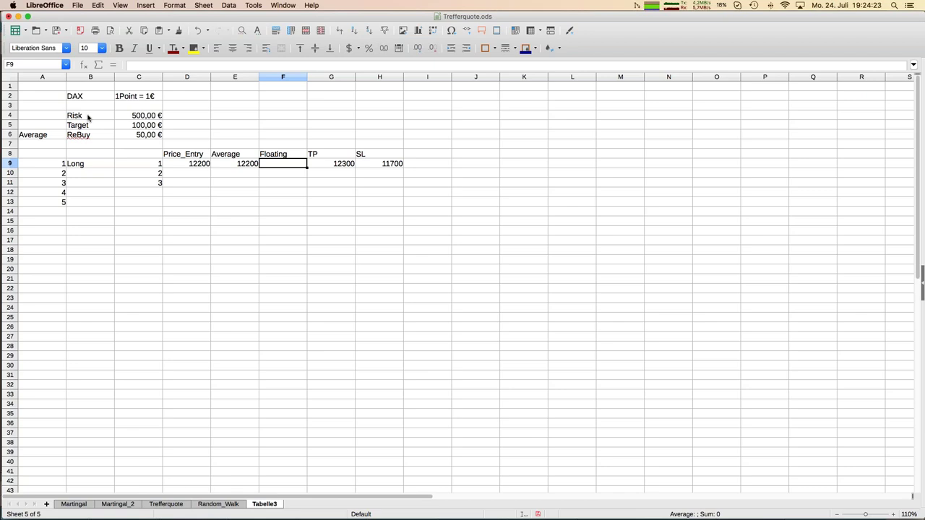
{"action": "key", "text": "Right"}
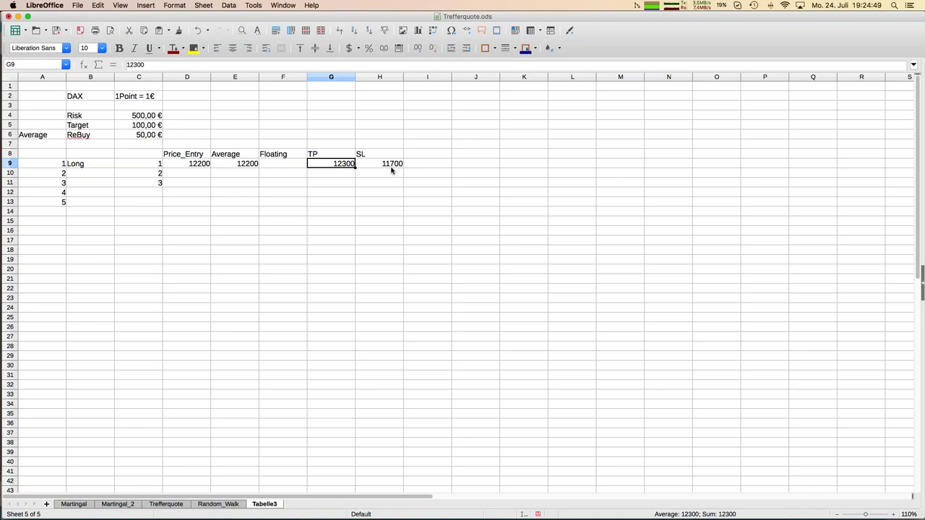
{"action": "left_click", "coordinate": [190, 174]}
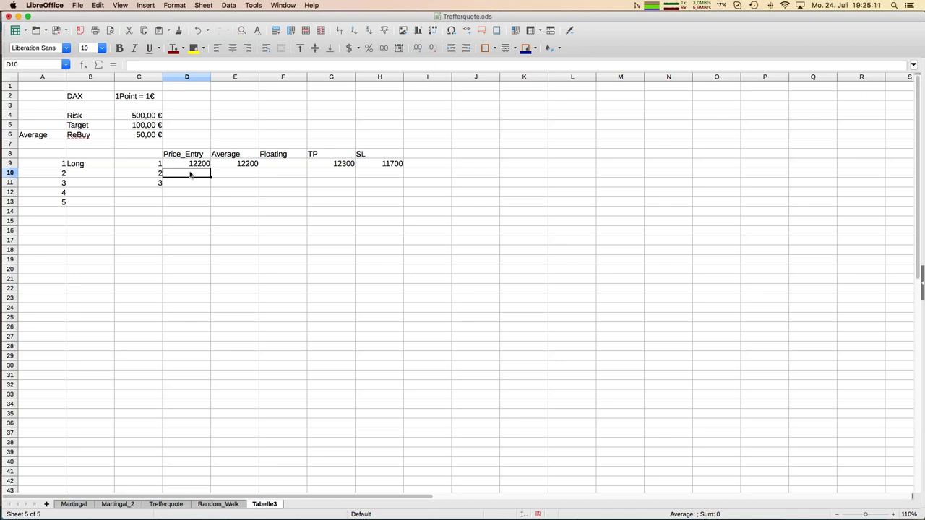
{"action": "type", "text": "12130"}
{"action": "key", "text": "Return"}
{"action": "left_click", "coordinate": [190, 174]}
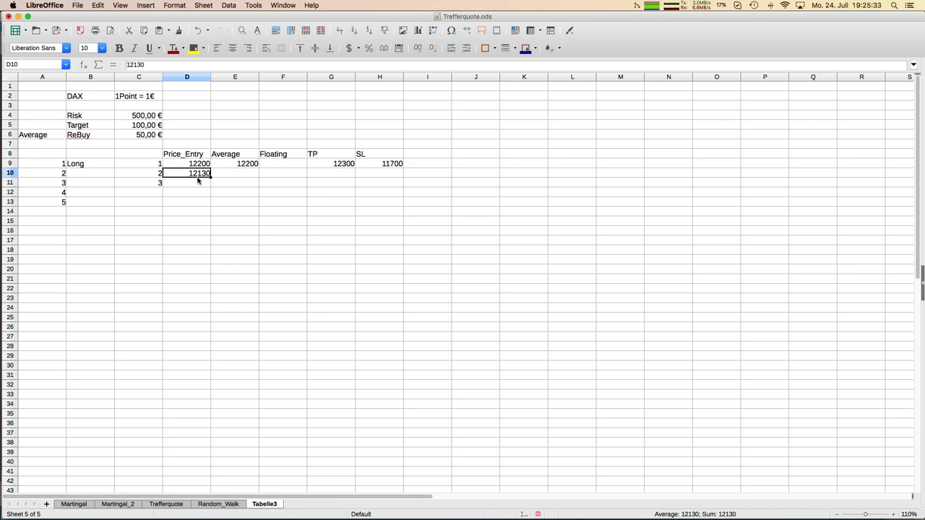
Enter -70 € as the second trade's Floating value in cell F10.
{"action": "left_click", "coordinate": [291, 175]}
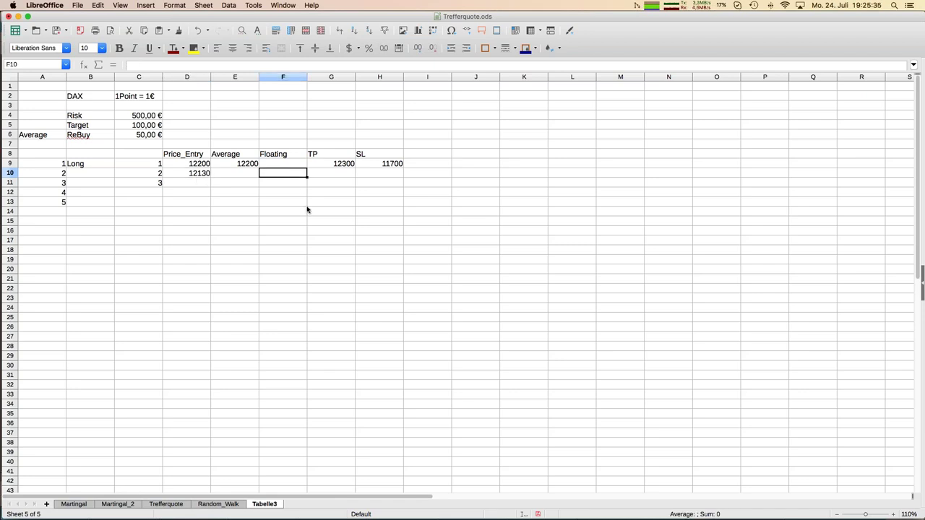
{"action": "type", "text": "="}
{"action": "type", "text": "70"}
{"action": "type", "text": "€"}
{"action": "key", "text": "Return"}
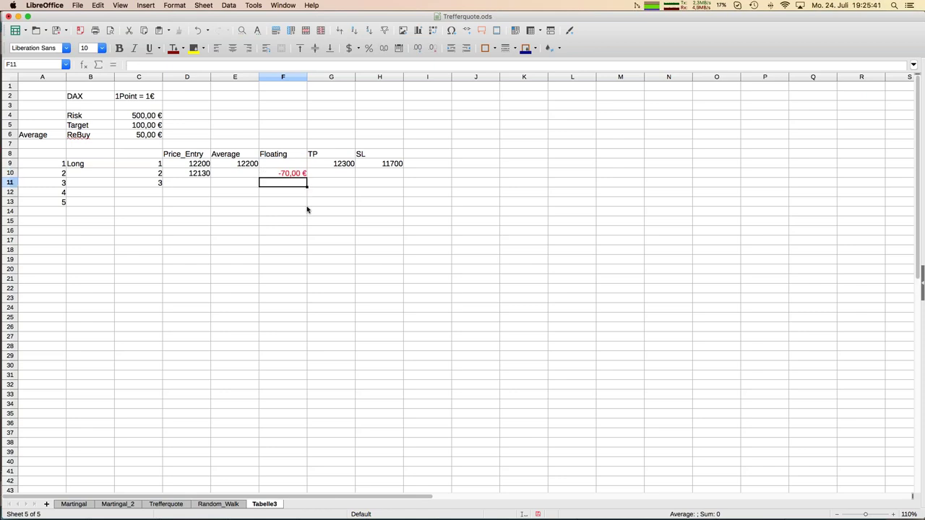
{"action": "key", "text": "Up"}
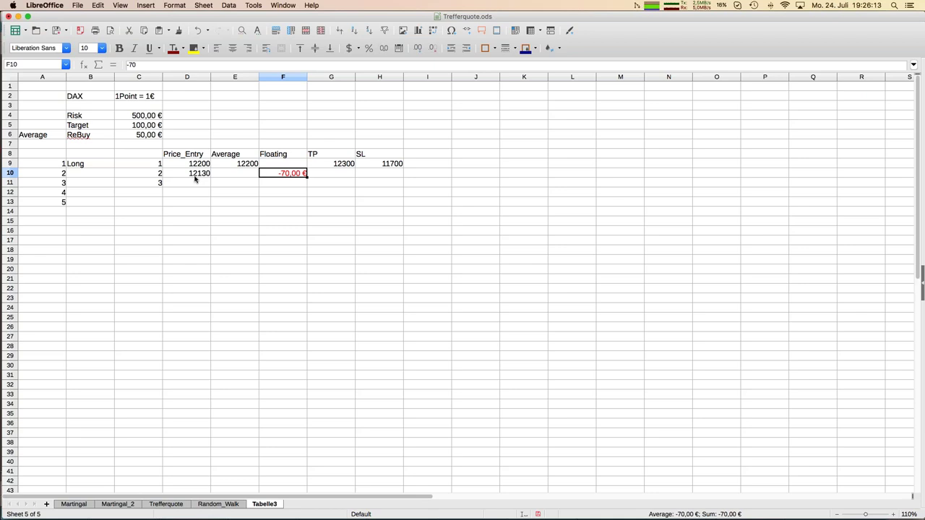
Calculate the second trade's average entry price in E10 with =AVERAGE(D9:D10).
{"action": "left_click", "coordinate": [236, 178]}
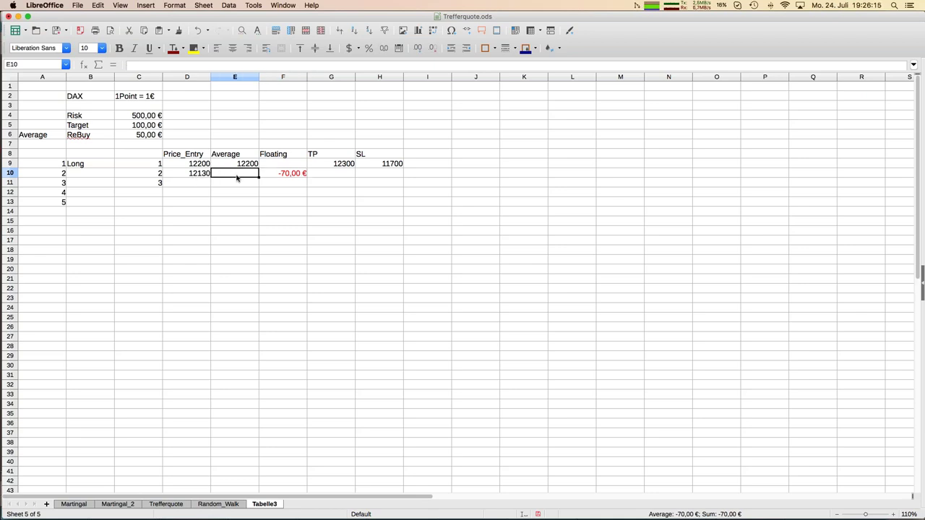
{"action": "type", "text": "="}
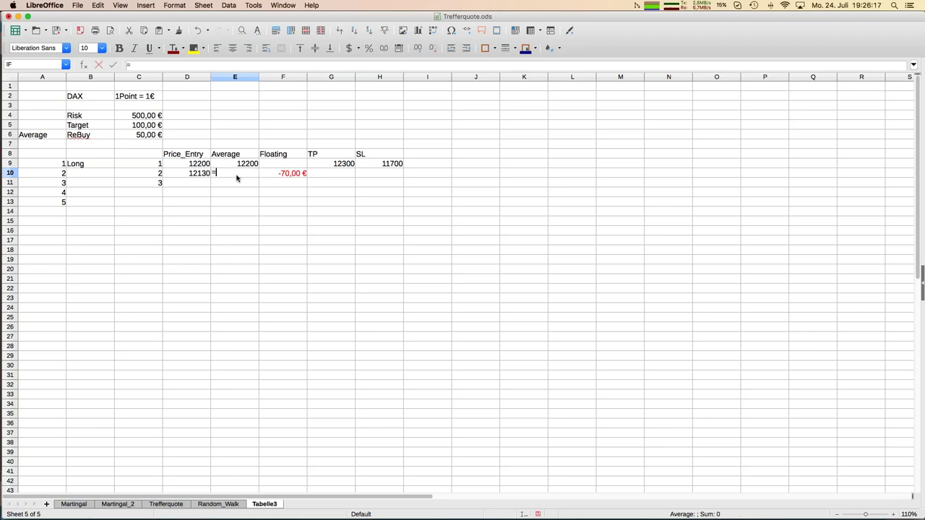
{"action": "type", "text": "average"}
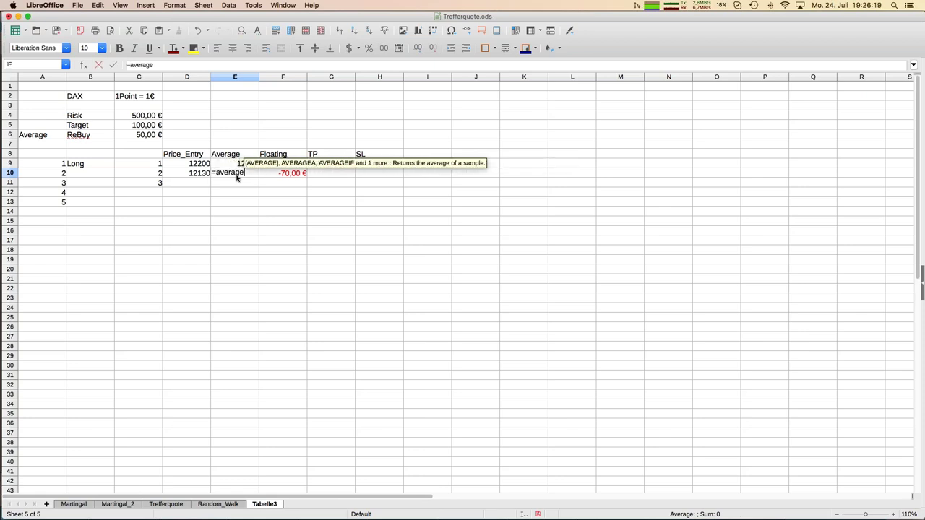
{"action": "type", "text": "("}
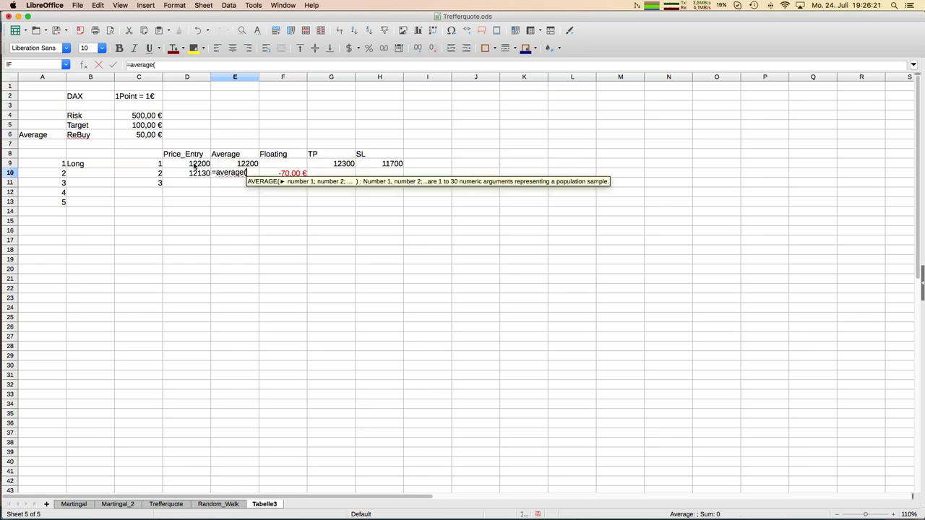
{"action": "left_click_drag", "start_coordinate": [195, 165], "coordinate": [195, 174]}
{"action": "key", "text": "Return"}
{"action": "key", "text": "Up"}
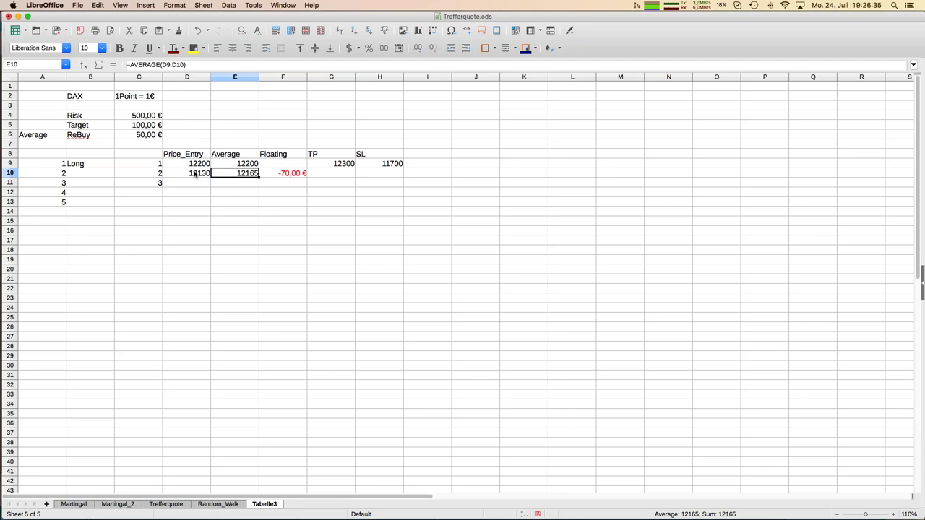
Calculate the second trade's TP in G10 with =E10+C$5/C10 and clear the cell's direct formatting.
{"action": "key", "text": "Right"}
{"action": "key", "text": "Right"}
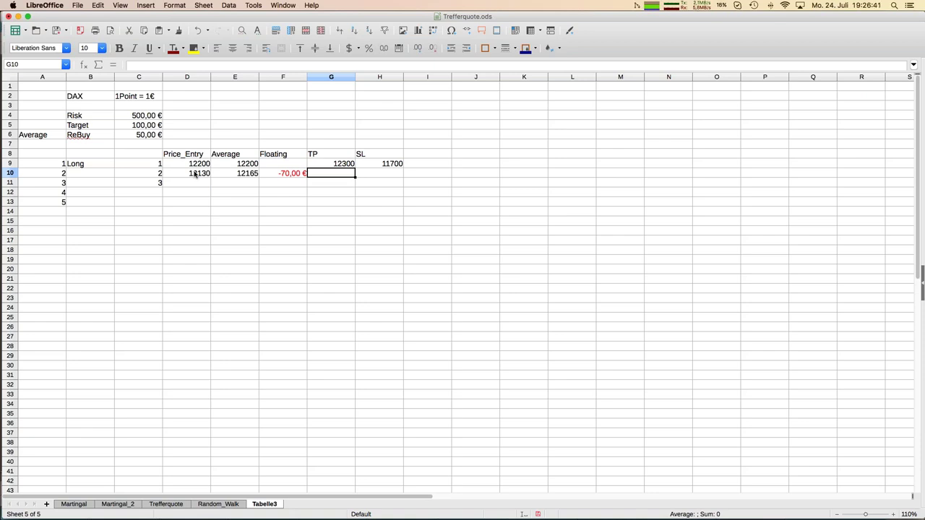
{"action": "type", "text": "="}
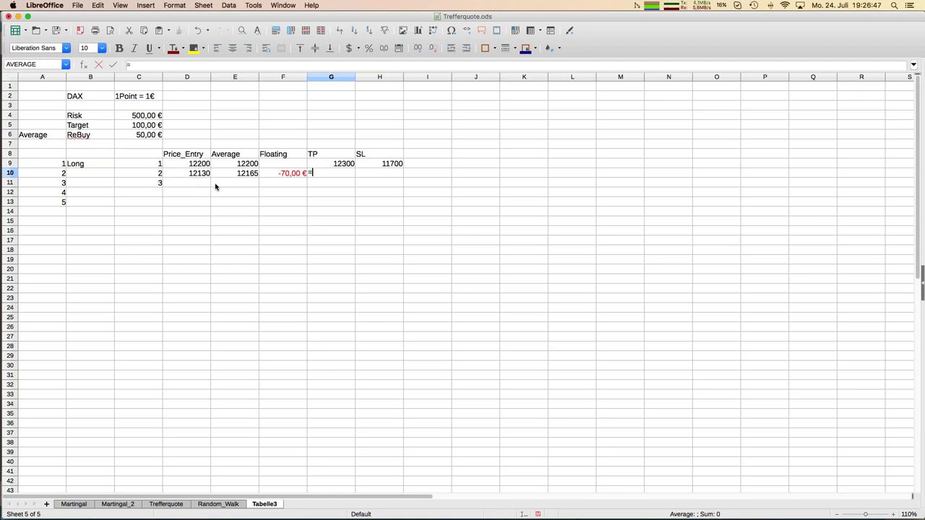
{"action": "left_click", "coordinate": [237, 175]}
{"action": "type", "text": "+"}
{"action": "left_click", "coordinate": [144, 126]}
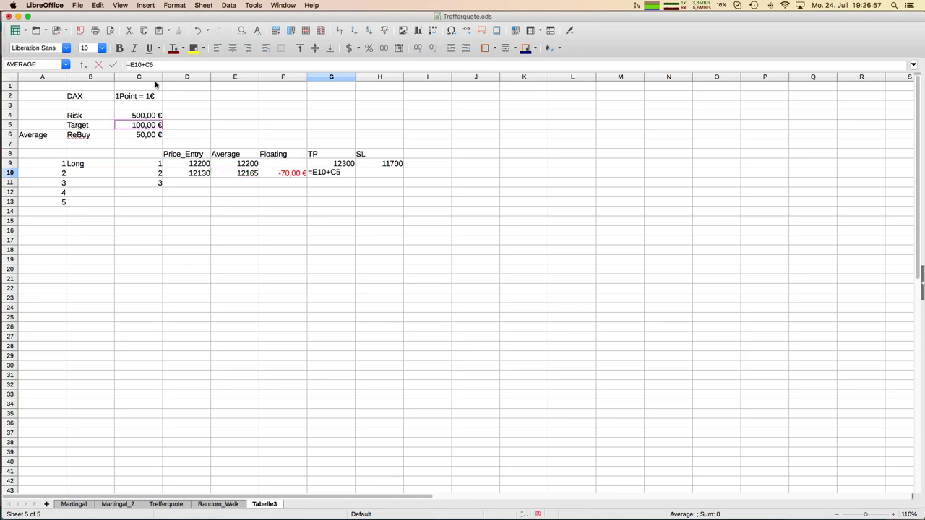
{"action": "type", "text": "$5/"}
{"action": "left_click", "coordinate": [155, 175]}
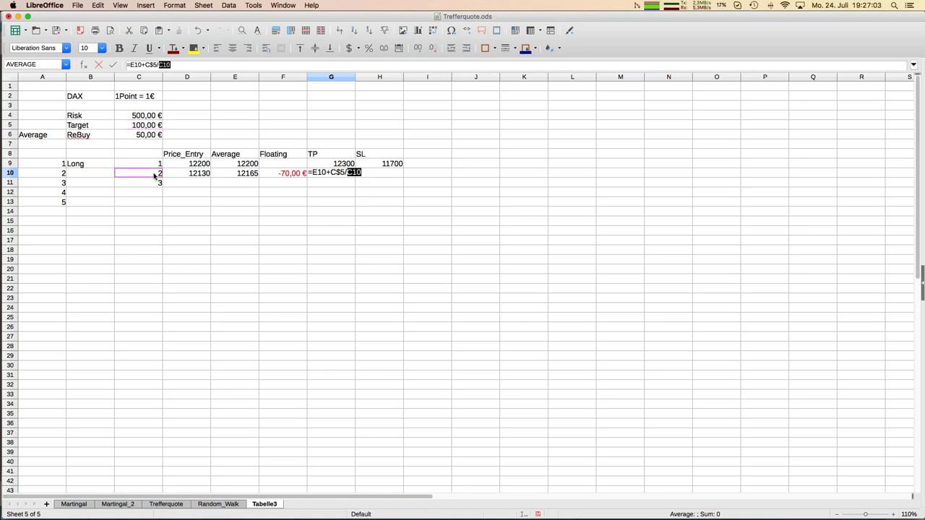
{"action": "key", "text": "Return"}
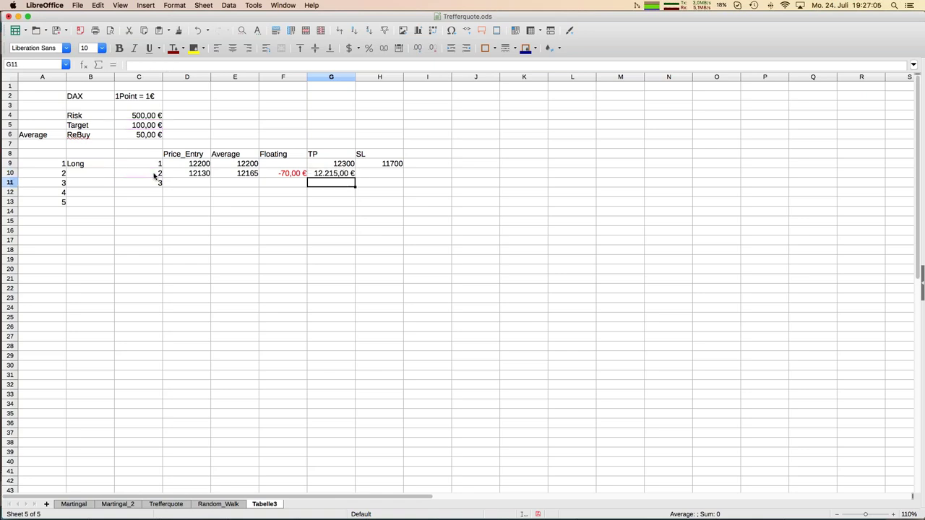
{"action": "right_click", "coordinate": [336, 177]}
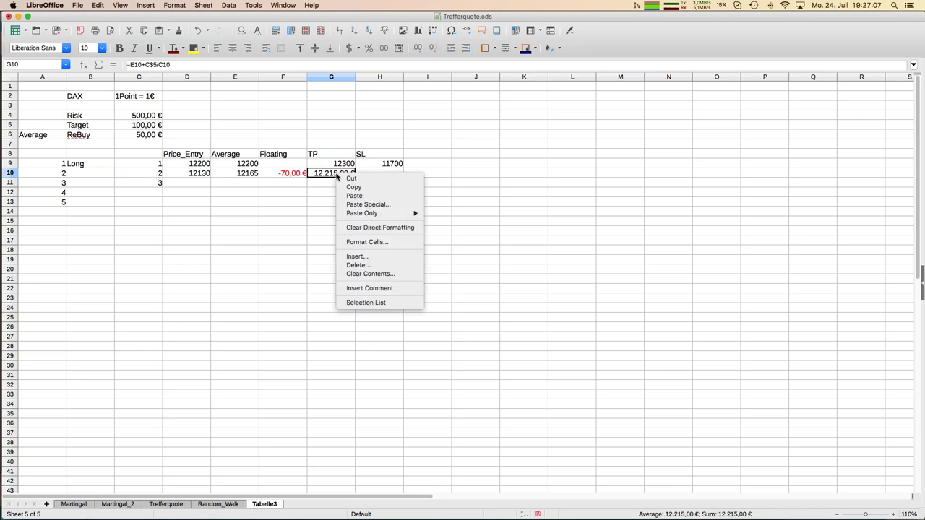
{"action": "left_click", "coordinate": [368, 227]}
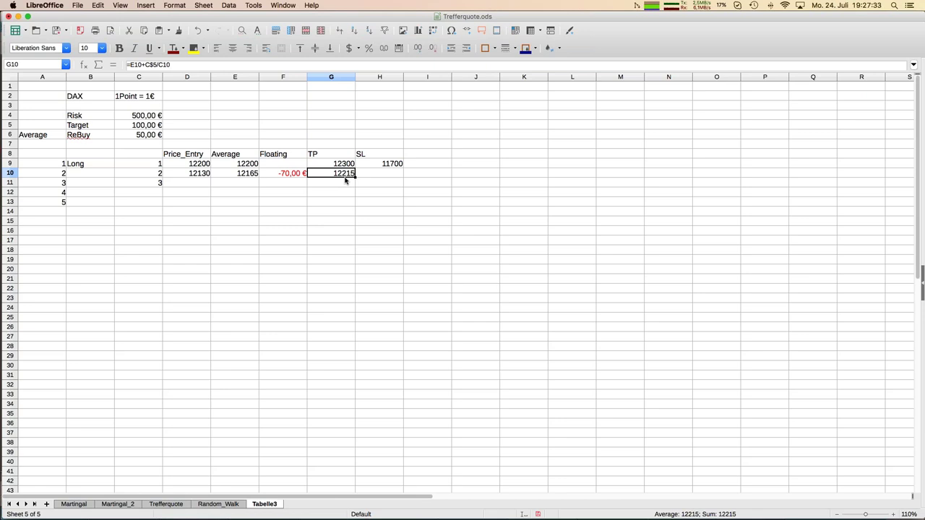
Calculate the second trade's SL in H10 with =E10-C$4/C10.
{"action": "left_click", "coordinate": [389, 177]}
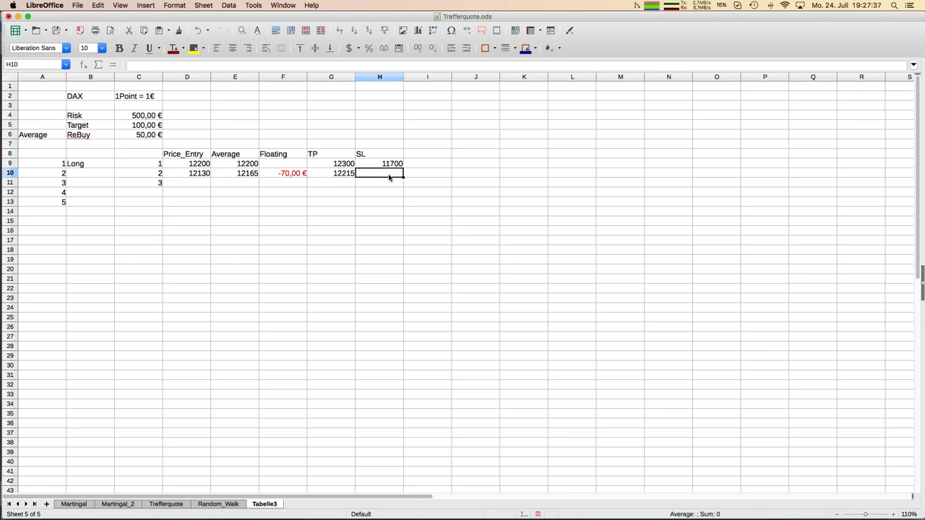
{"action": "type", "text": "="}
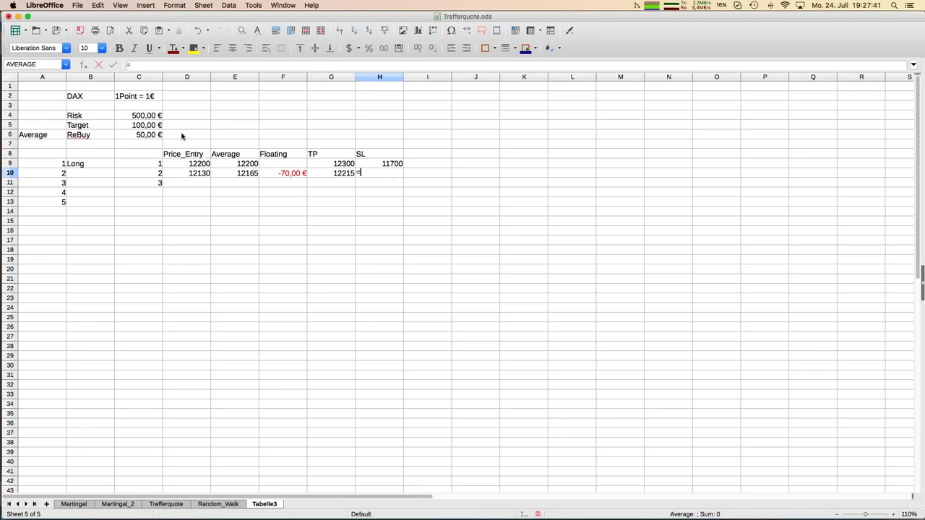
{"action": "left_click", "coordinate": [241, 176]}
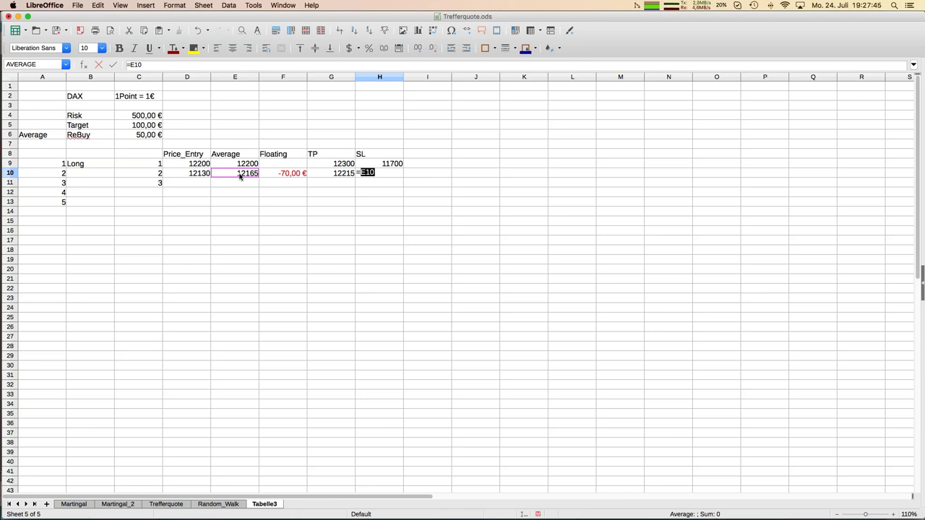
{"action": "type", "text": "-"}
{"action": "left_click", "coordinate": [149, 116]}
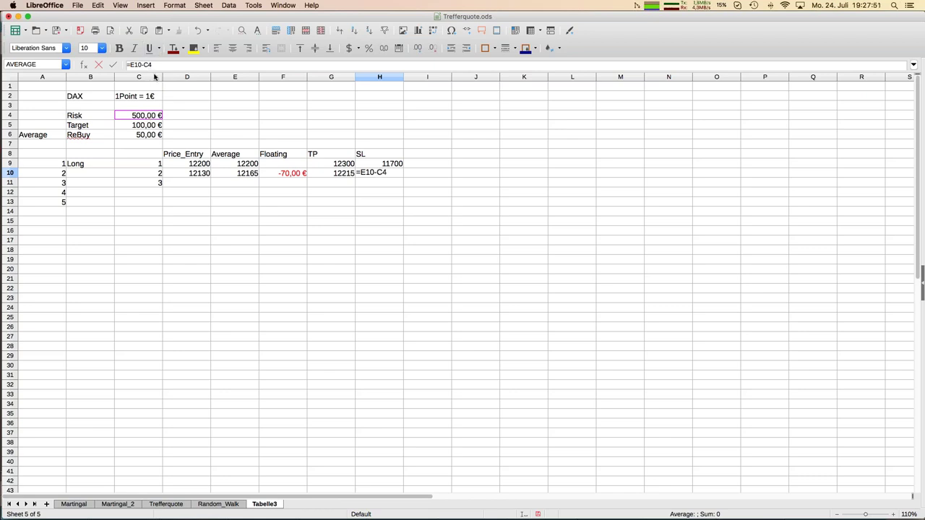
{"action": "key", "text": "Left"}
{"action": "type", "text": "$4/"}
{"action": "left_click", "coordinate": [154, 175]}
{"action": "key", "text": "Return"}
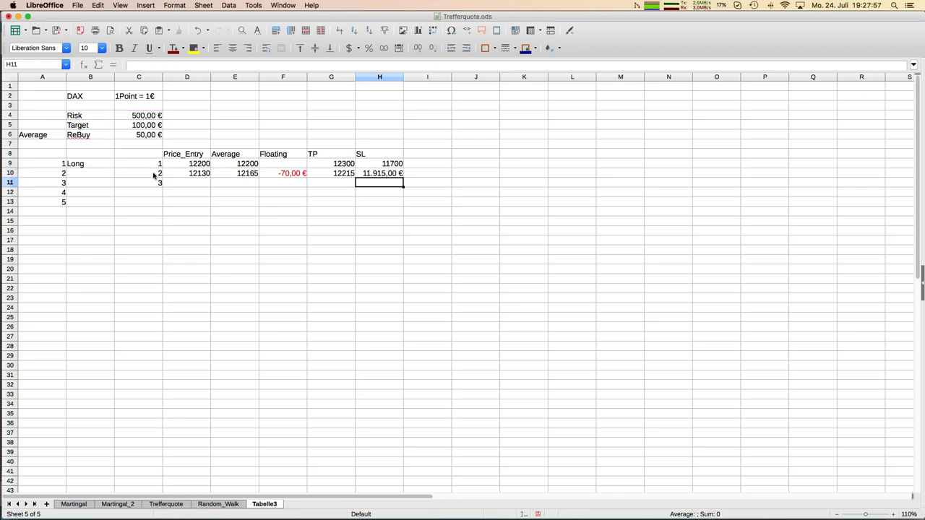
Clear the direct formatting of the second trade's SL cell H10.
{"action": "key", "text": "Up"}
{"action": "right_click", "coordinate": [397, 176]}
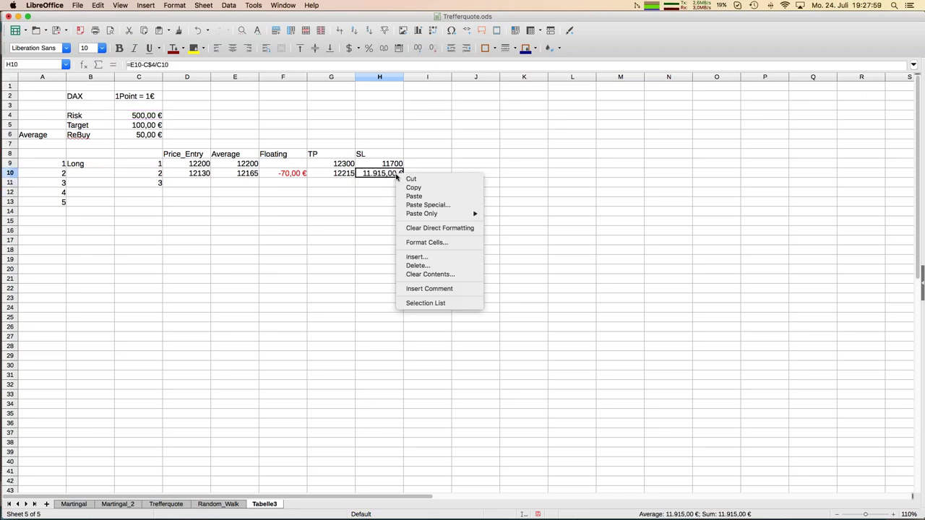
{"action": "left_click", "coordinate": [405, 226]}
{"action": "left_click", "coordinate": [392, 213]}
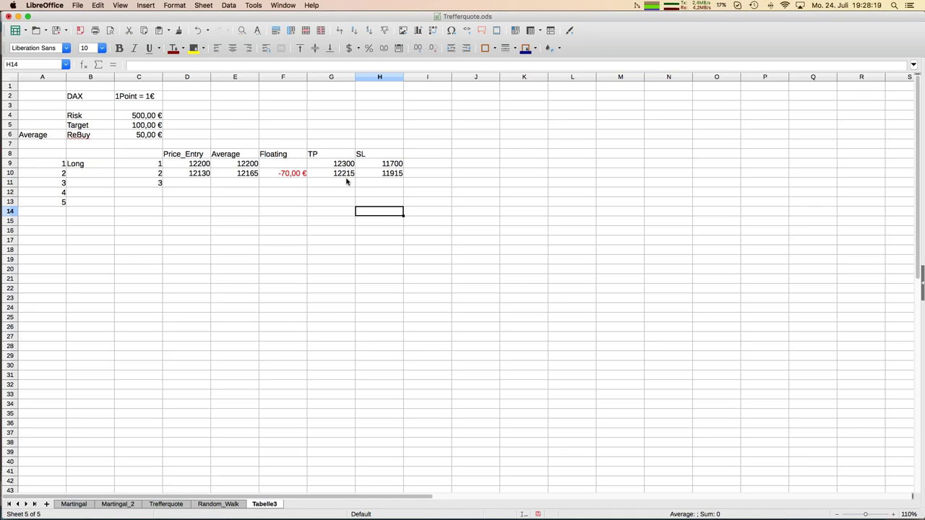
Enter 12120 as the third trade's Price_Entry in cell D11.
{"action": "key", "text": "Up"}
{"action": "key", "text": "Up"}
{"action": "key", "text": "Up"}
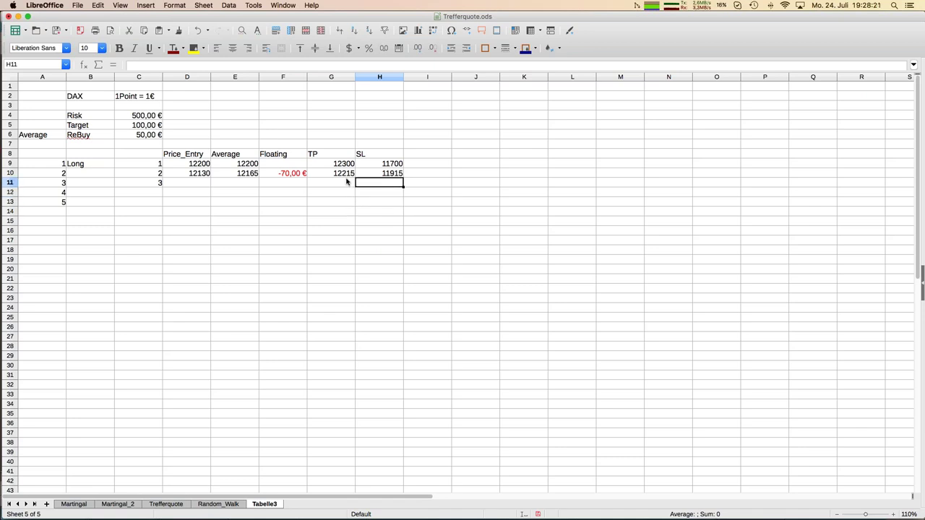
{"action": "key", "text": "Left"}
{"action": "key", "text": "Left"}
{"action": "key", "text": "Left"}
{"action": "key", "text": "Left"}
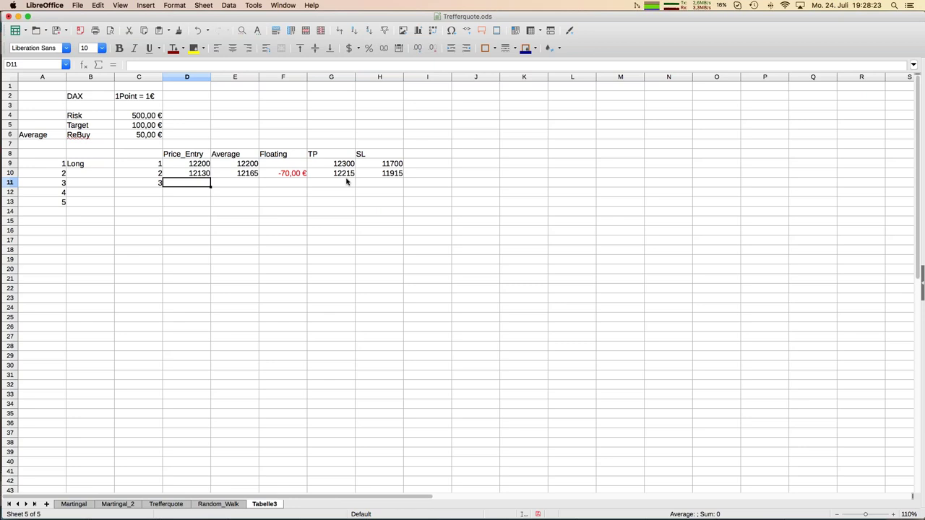
{"action": "type", "text": "12120"}
{"action": "key", "text": "Return"}
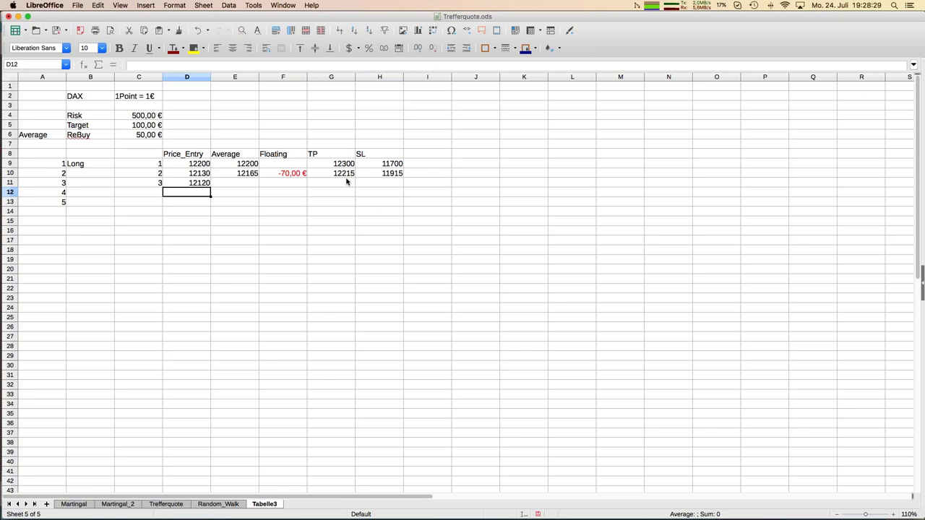
{"action": "key", "text": "Up"}
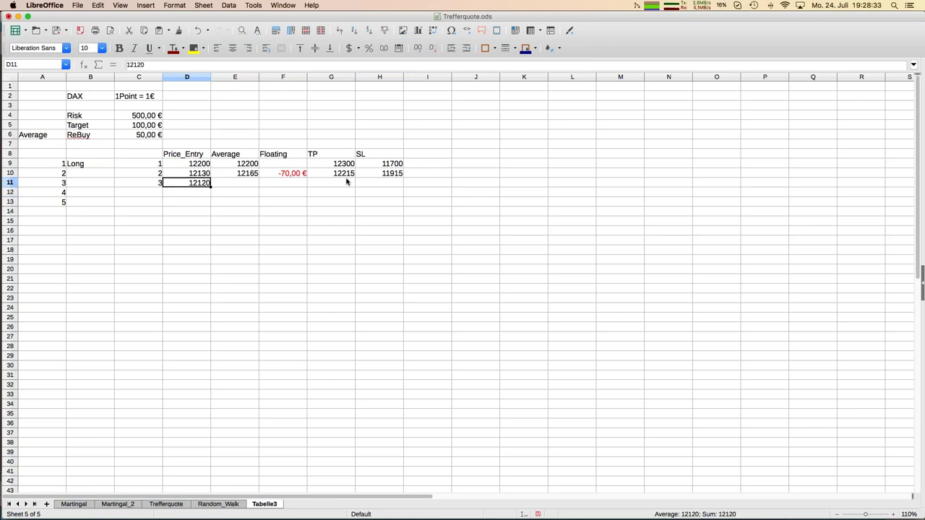
{"action": "key", "text": "Right"}
{"action": "key", "text": "Right"}
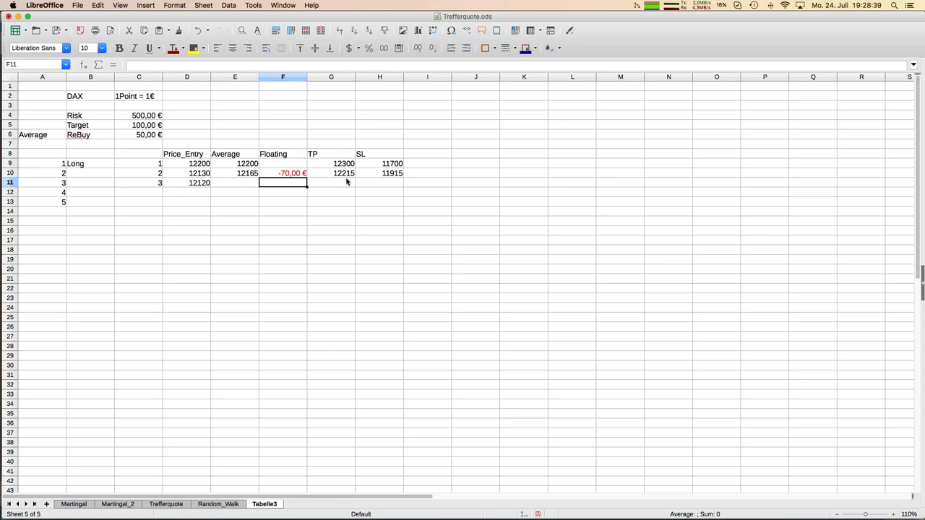
{"action": "type", "text": "="}
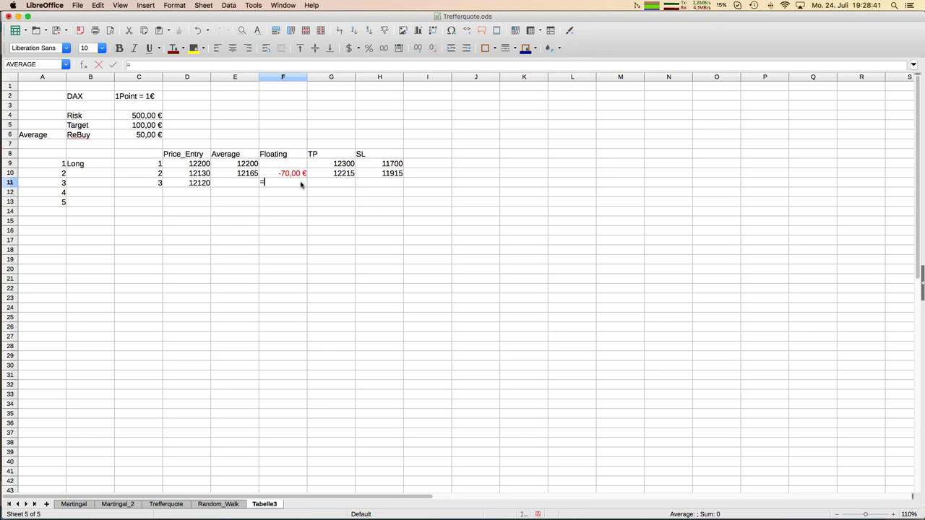
{"action": "left_click", "coordinate": [246, 176]}
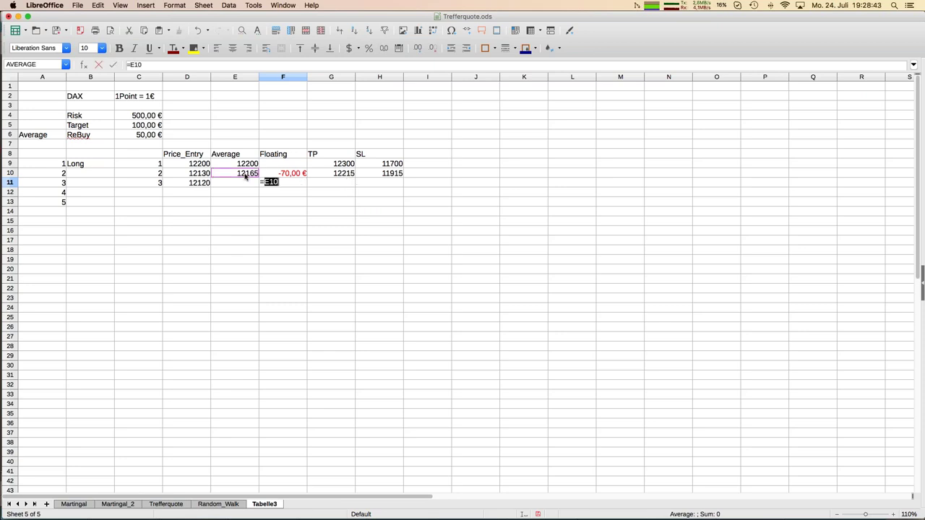
{"action": "key", "text": "Escape"}
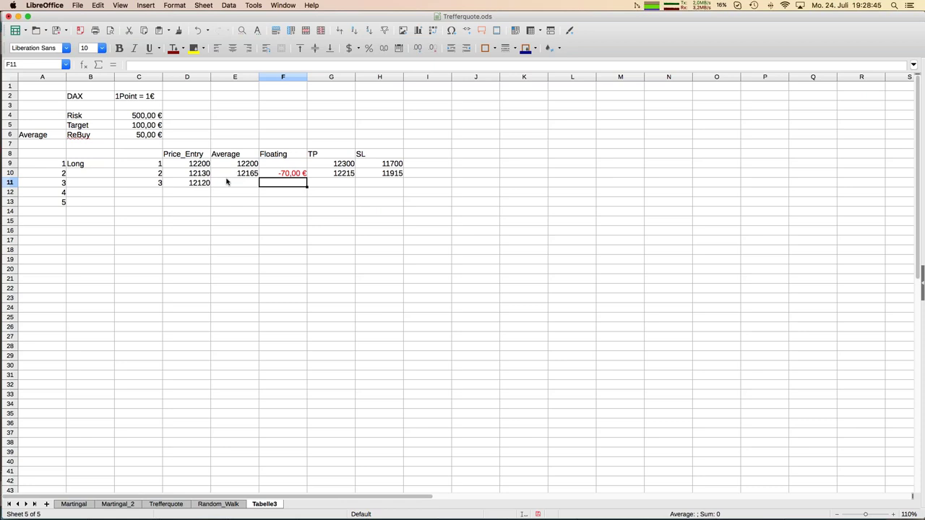
Calculate the third trade's Floating value in F11 with =(D11-E10)*C10.
{"action": "type", "text": "="}
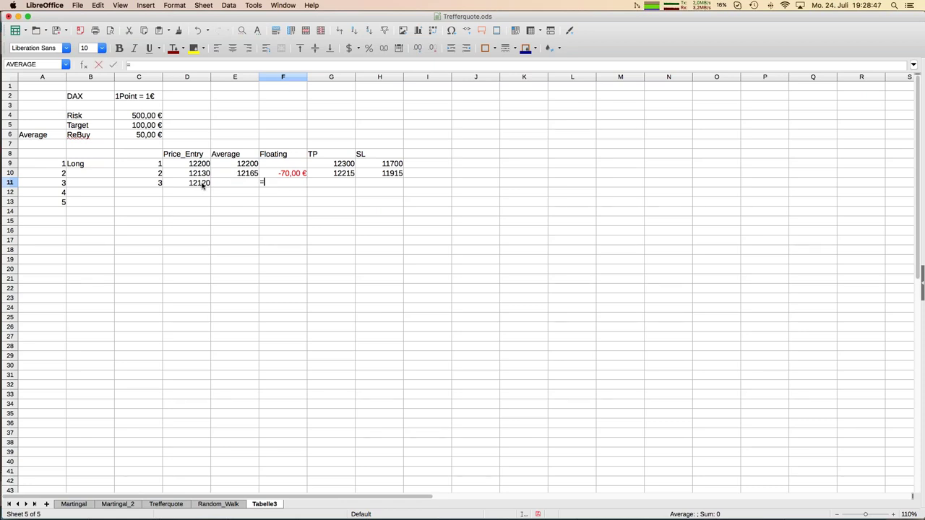
{"action": "type", "text": "("}
{"action": "left_click", "coordinate": [199, 183]}
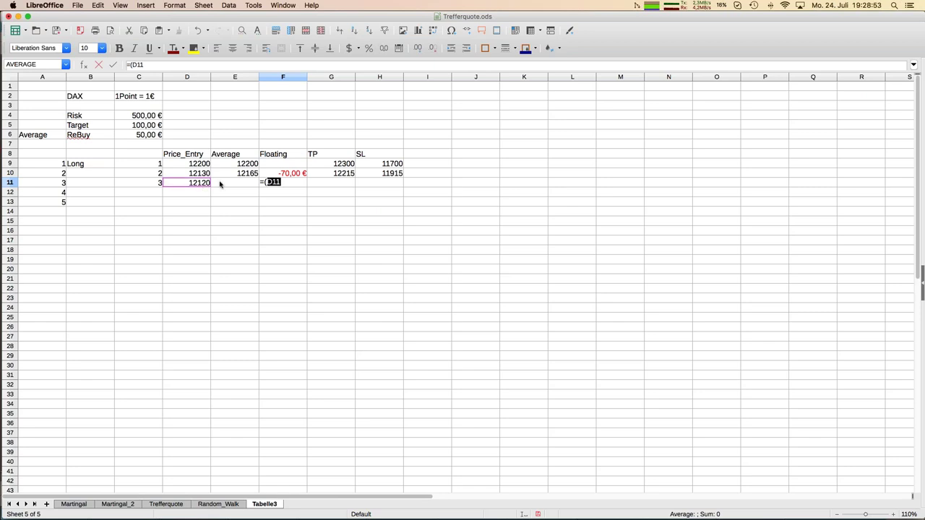
{"action": "type", "text": "-"}
{"action": "left_click", "coordinate": [245, 176]}
{"action": "type", "text": ")*"}
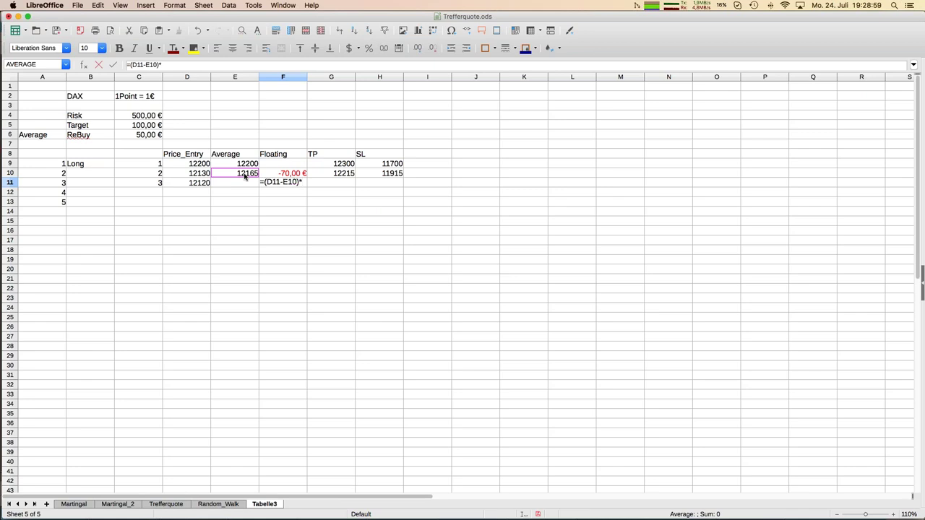
{"action": "left_click", "coordinate": [154, 176]}
{"action": "key", "text": "Return"}
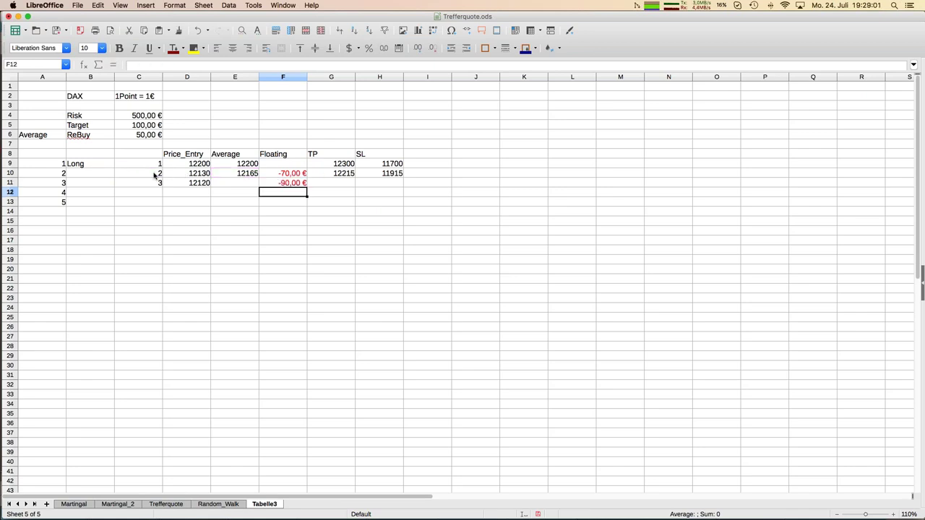
Change the third trade's Price_Entry in D11 to 12110.
{"action": "key", "text": "Up"}
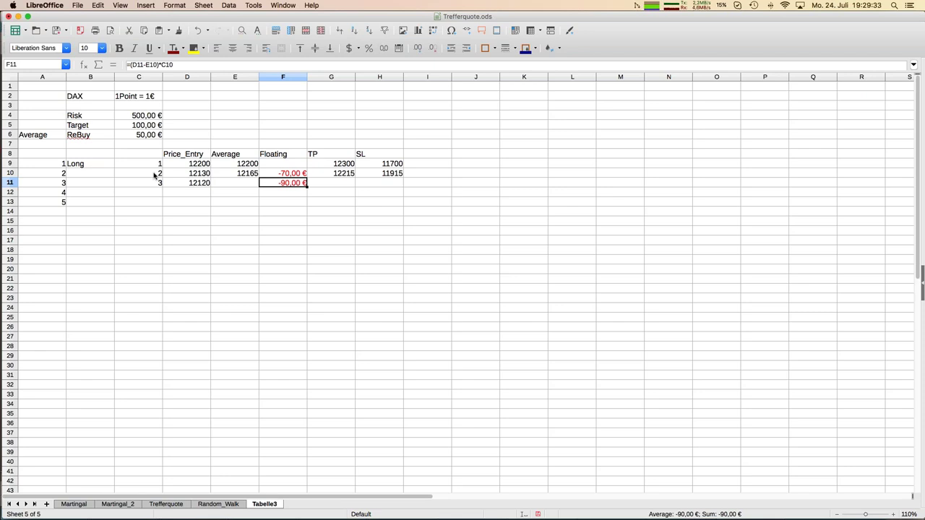
{"action": "key", "text": "Left"}
{"action": "key", "text": "Left"}
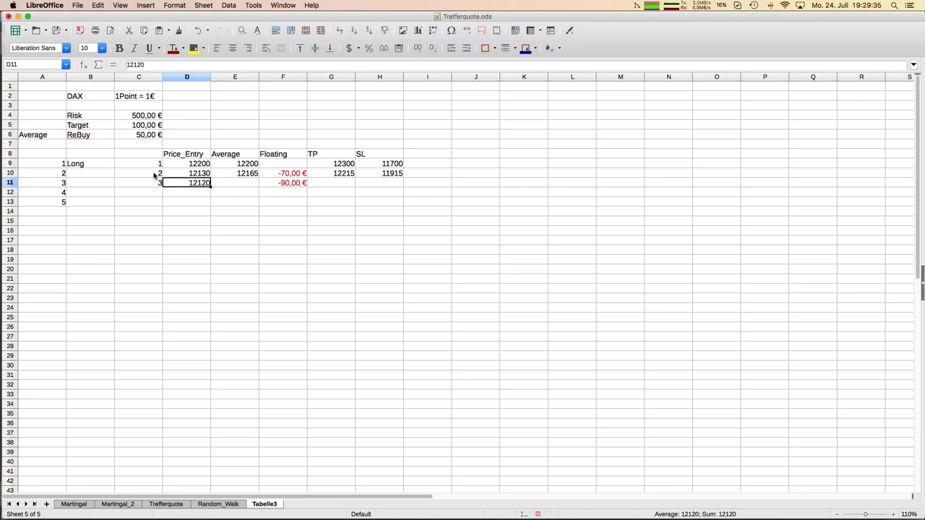
{"action": "left_click", "coordinate": [152, 65]}
{"action": "key", "text": "BackSpace"}
{"action": "key", "text": "BackSpace"}
{"action": "type", "text": "10"}
{"action": "key", "text": "Return"}
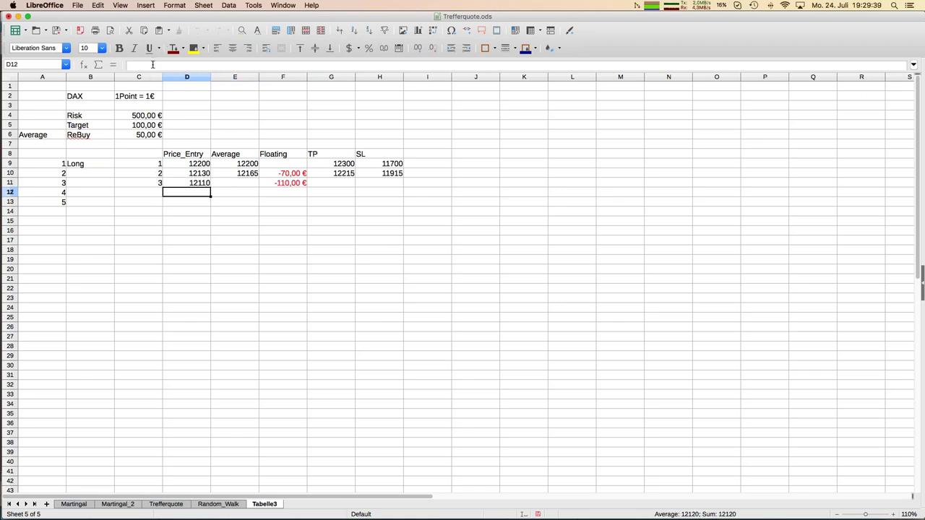
Copy the Average formula from E10 into E11 for the third trade.
{"action": "key", "text": "Up"}
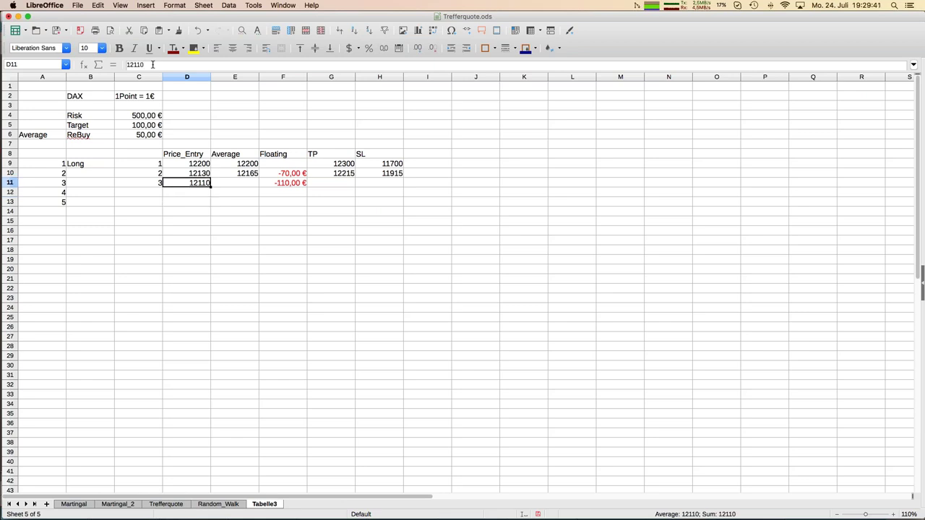
{"action": "key", "text": "Right"}
{"action": "key", "text": "Right"}
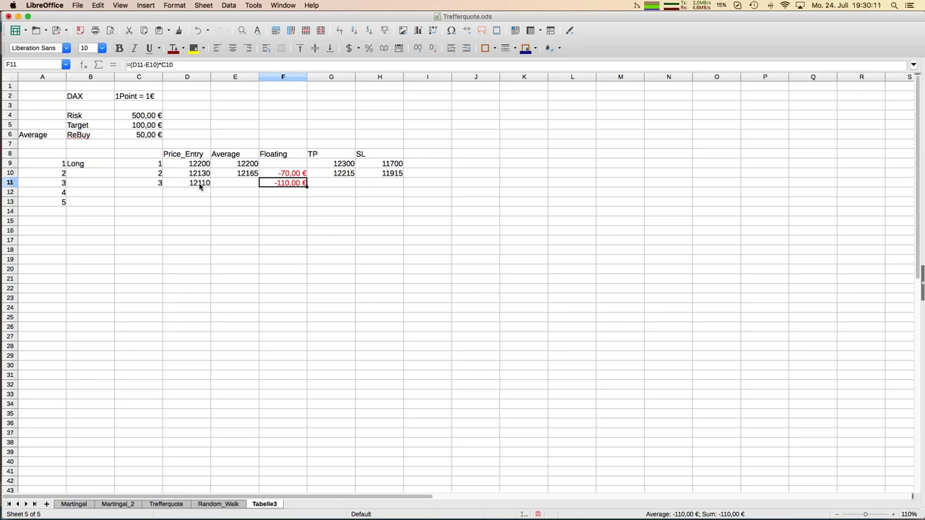
{"action": "left_click", "coordinate": [243, 184]}
{"action": "key", "text": "Up"}
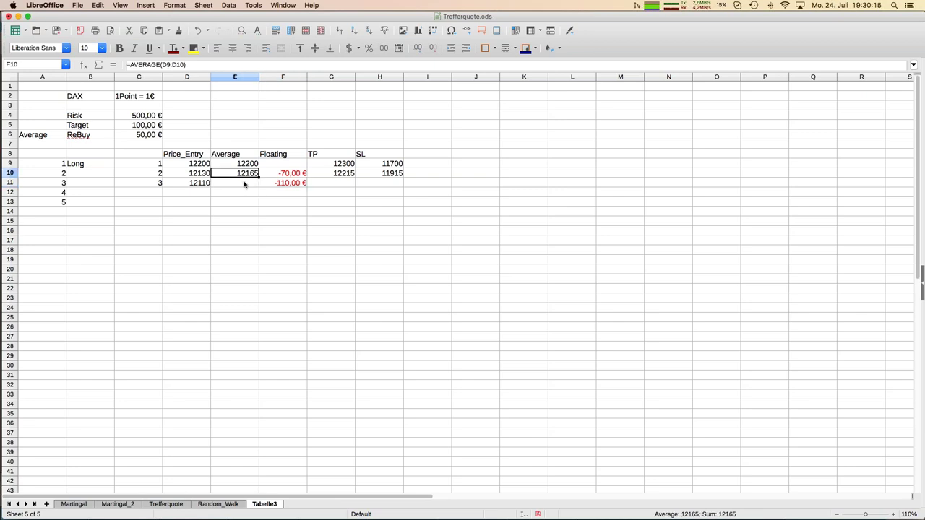
{"action": "key", "text": "super+c"}
{"action": "left_click", "coordinate": [244, 185]}
{"action": "key", "text": "super+v"}
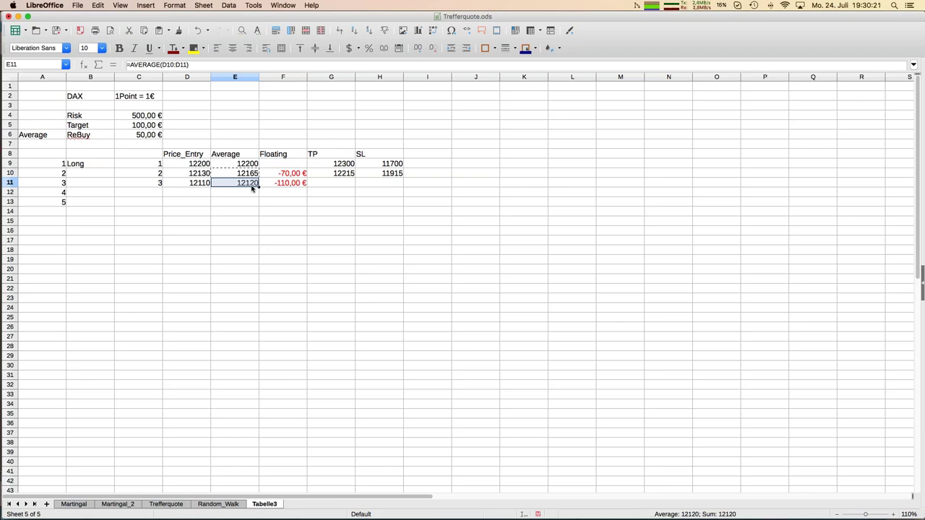
Copy the TP and SL formulas from G10:H10 into G11:H11 for the third trade.
{"action": "left_click", "coordinate": [345, 175]}
{"action": "key", "text": "shift+Right"}
{"action": "key", "text": "ctrl+c"}
{"action": "key", "text": "Down"}
{"action": "key", "text": "ctrl+v"}
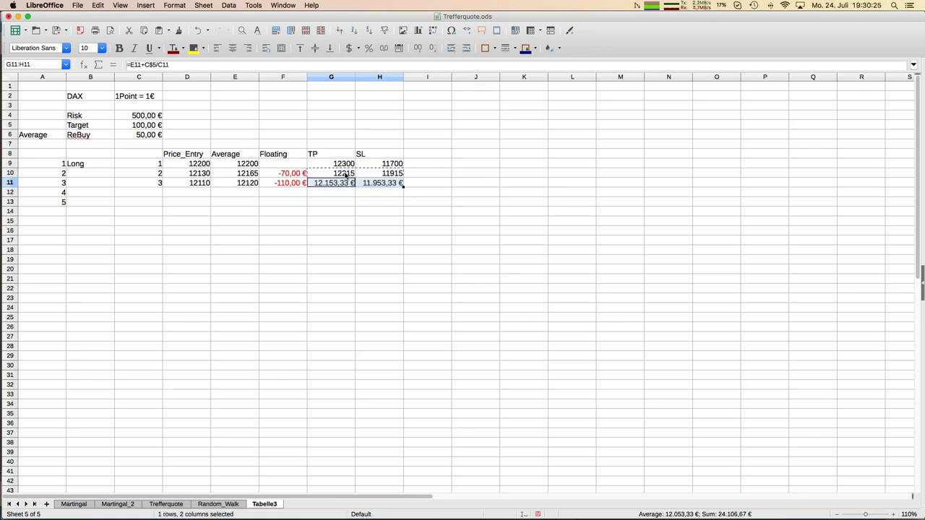
Clear the direct formatting of G11:H11 and format both cells as plain numbers with two decimal places.
{"action": "right_click", "coordinate": [343, 182]}
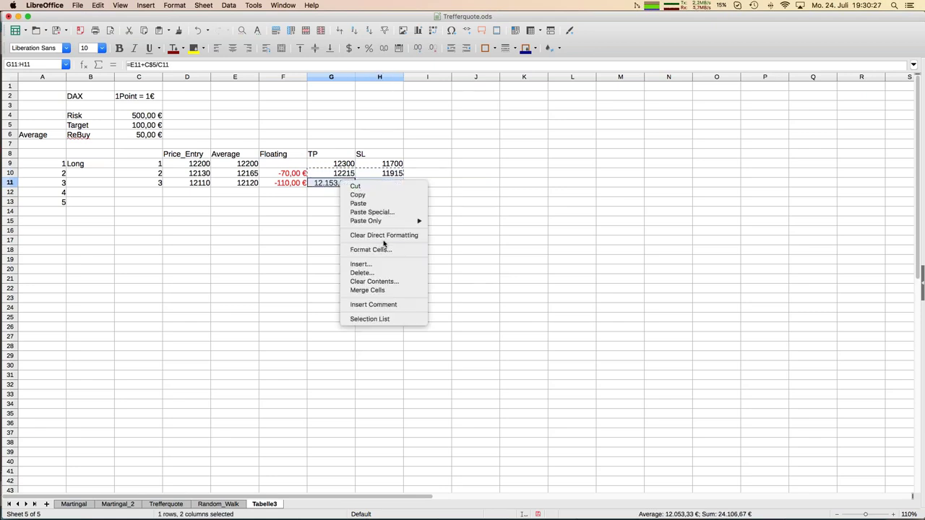
{"action": "left_click", "coordinate": [385, 236]}
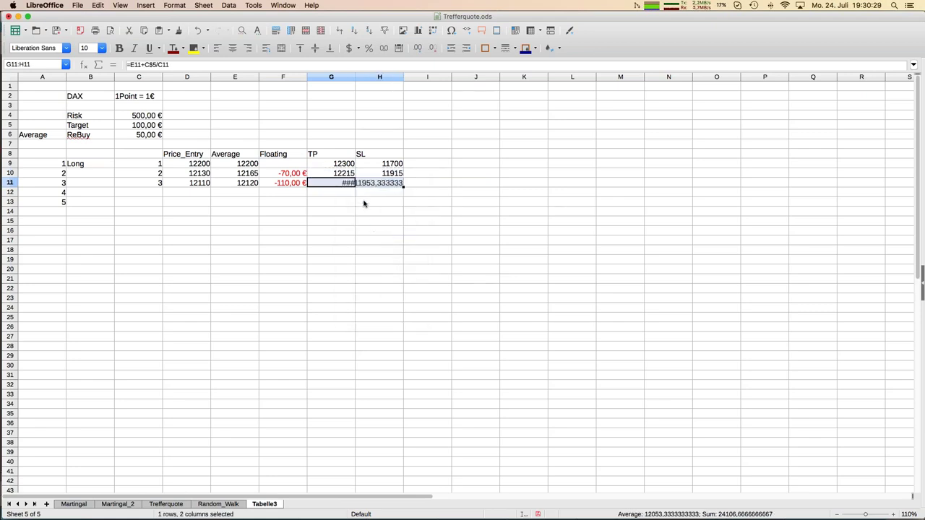
{"action": "right_click", "coordinate": [373, 184]}
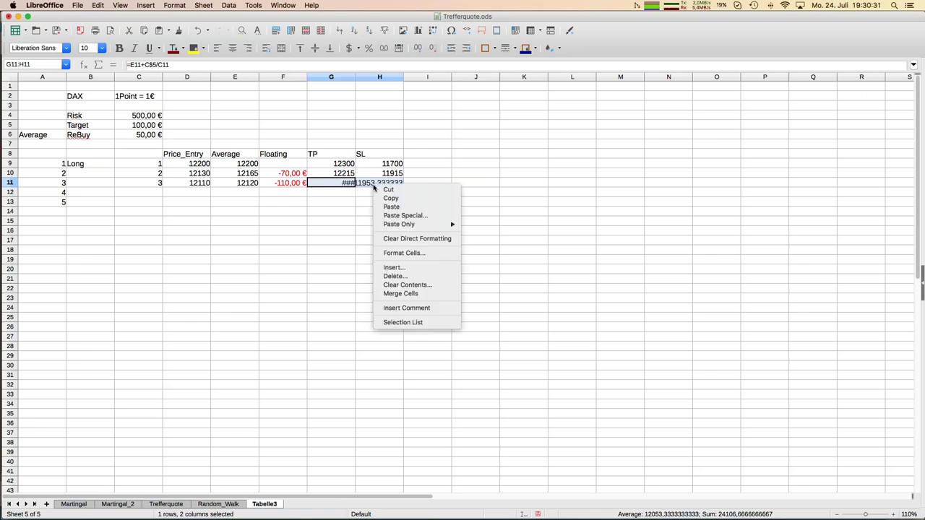
{"action": "left_click", "coordinate": [407, 253]}
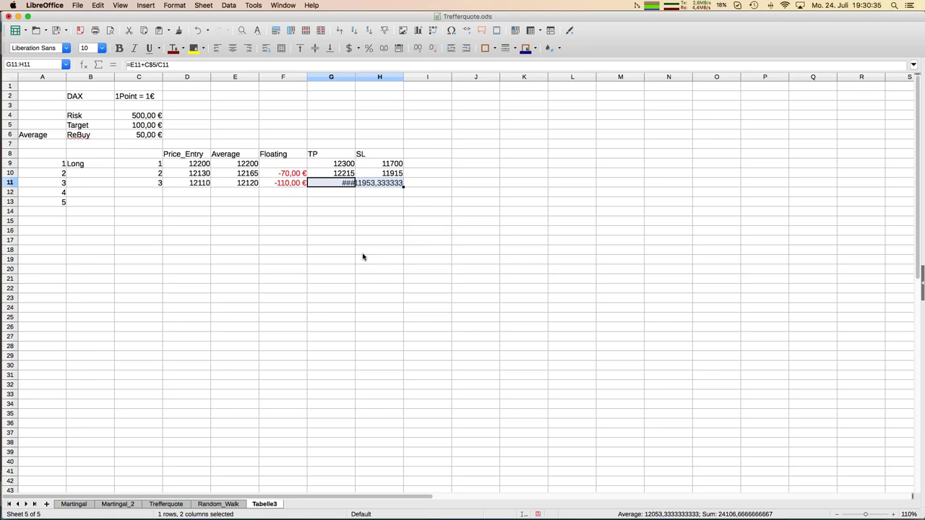
{"action": "left_click", "coordinate": [424, 205]}
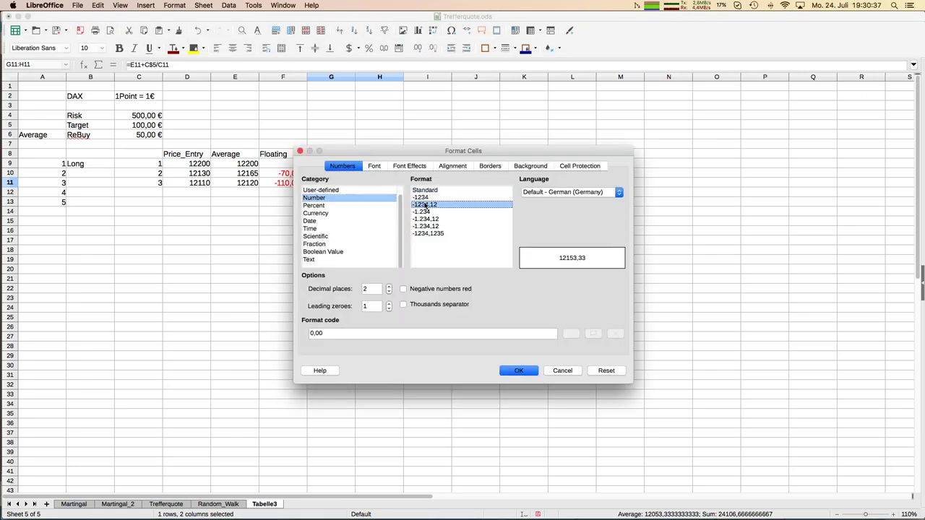
{"action": "left_click", "coordinate": [524, 371]}
{"action": "left_click", "coordinate": [347, 262]}
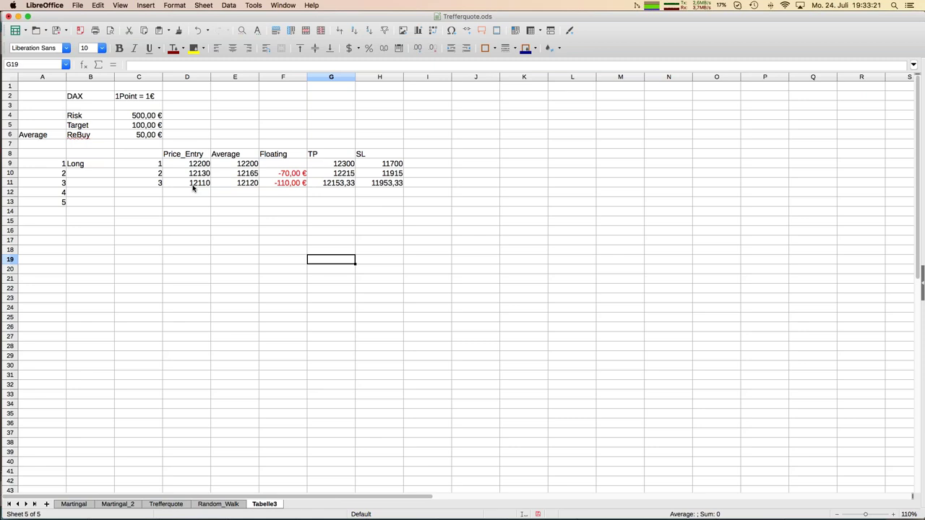
Switch from the spreadsheet to the Martingale webinar presentation and advance to the Ad Hoc Conclusion slide.
{"action": "left_click", "coordinate": [148, 117]}
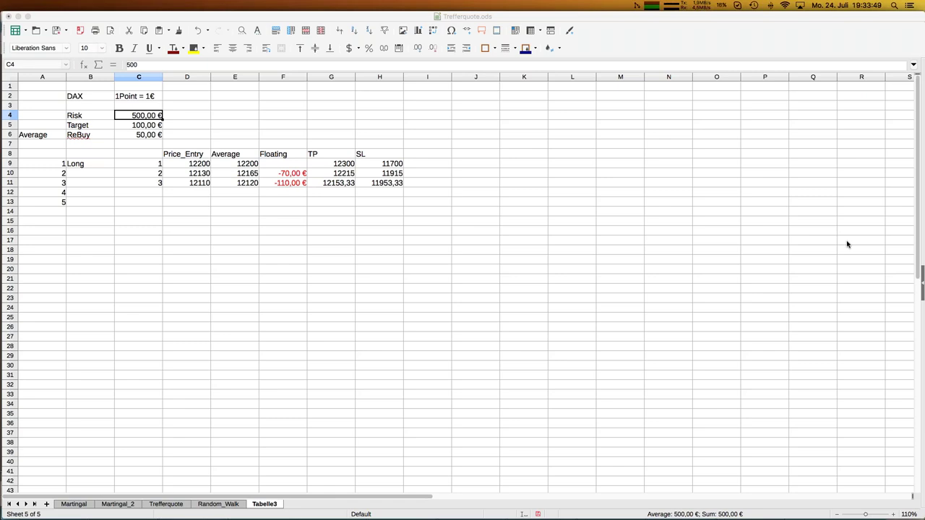
{"action": "left_click", "coordinate": [185, 193]}
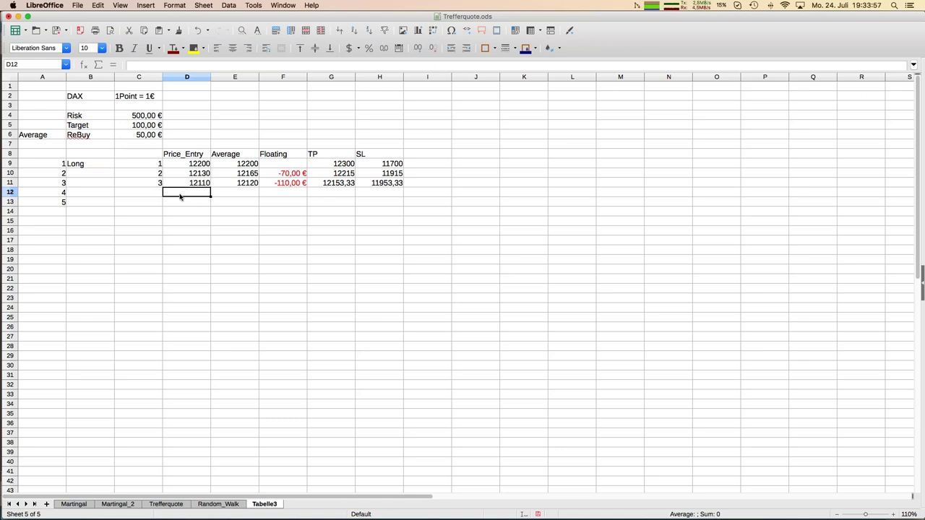
{"action": "left_click", "coordinate": [74, 252]}
{"action": "key", "text": "super+grave"}
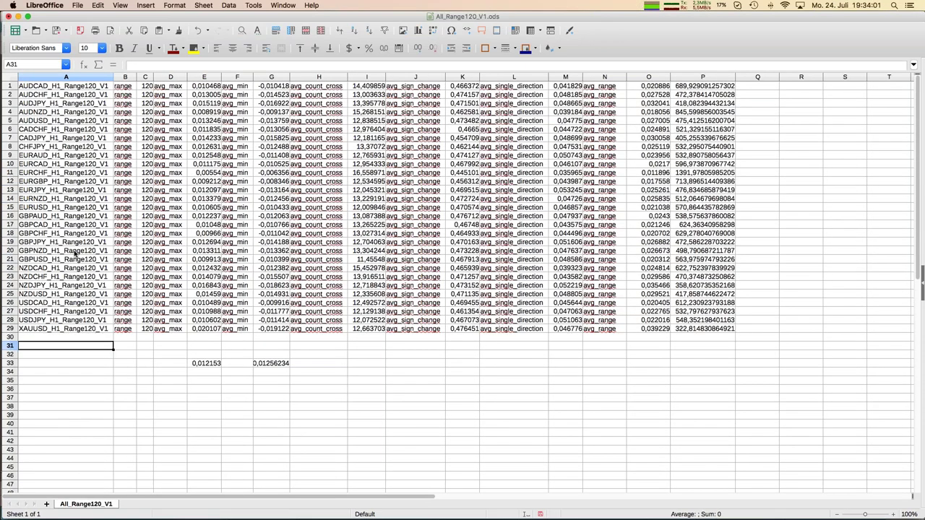
{"action": "key", "text": "super+grave"}
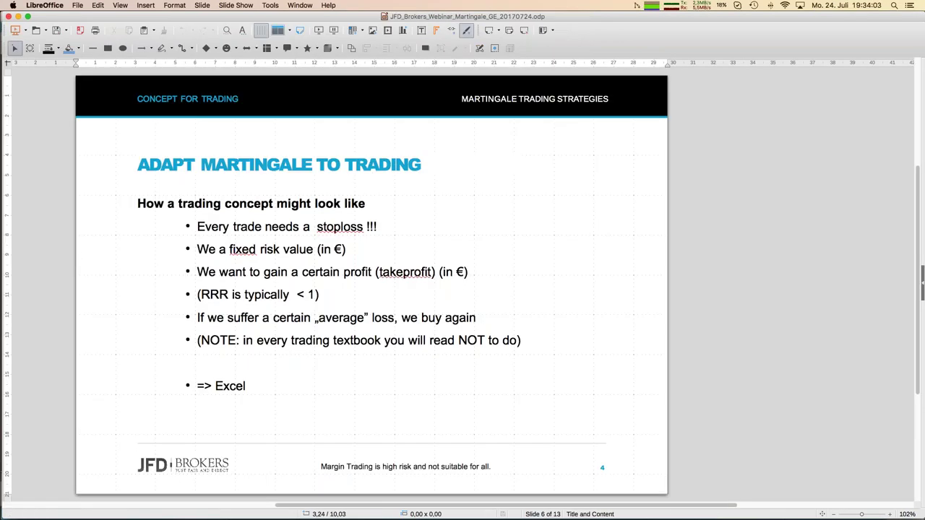
{"action": "key", "text": "Page_Down"}
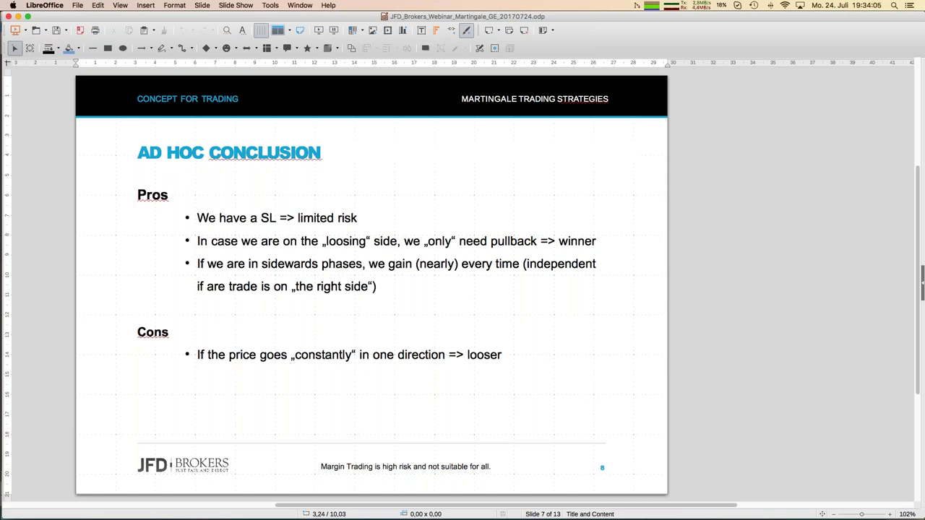
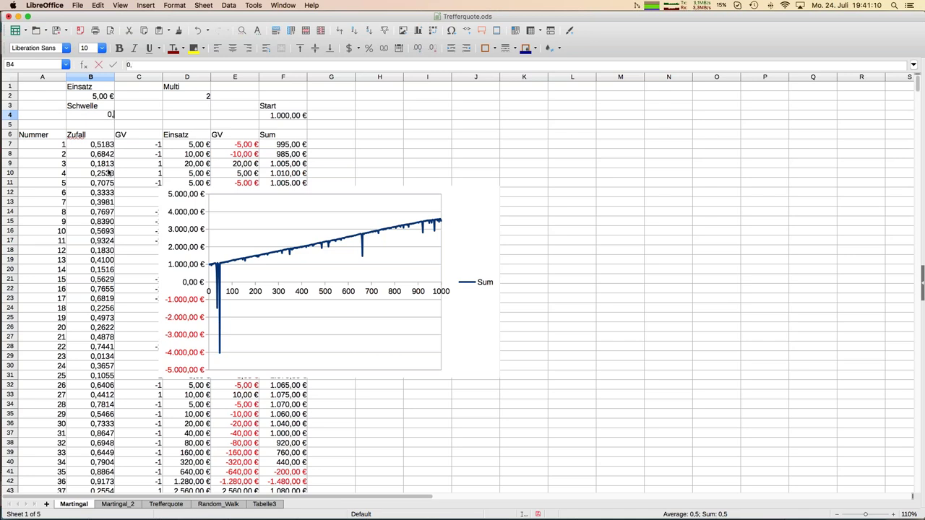
Set the Schwelle in B4 of the Martingal sheet to 0,6 and recalculate the random series repeatedly to compare the Sum curves.
{"action": "key", "text": "Return"}
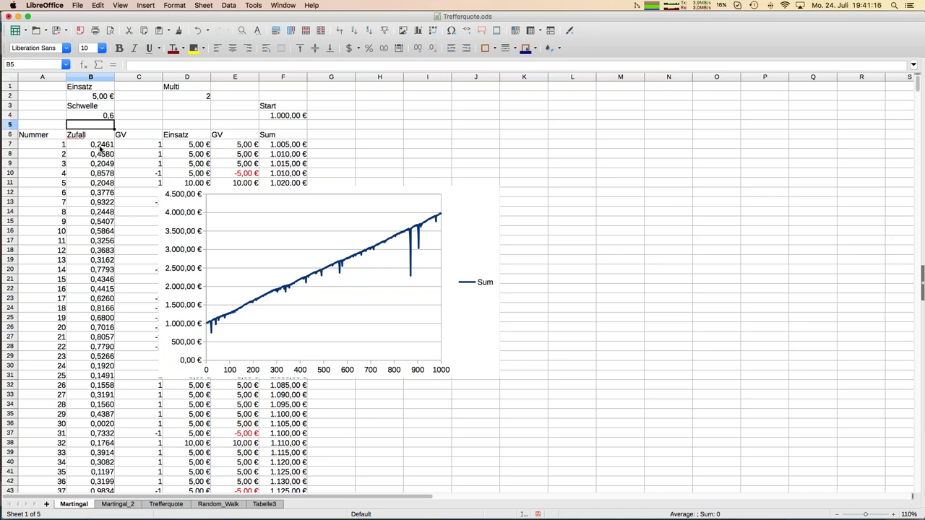
{"action": "key", "text": "F9"}
{"action": "key", "text": "F9"}
{"action": "key", "text": "F9"}
{"action": "key", "text": "F9"}
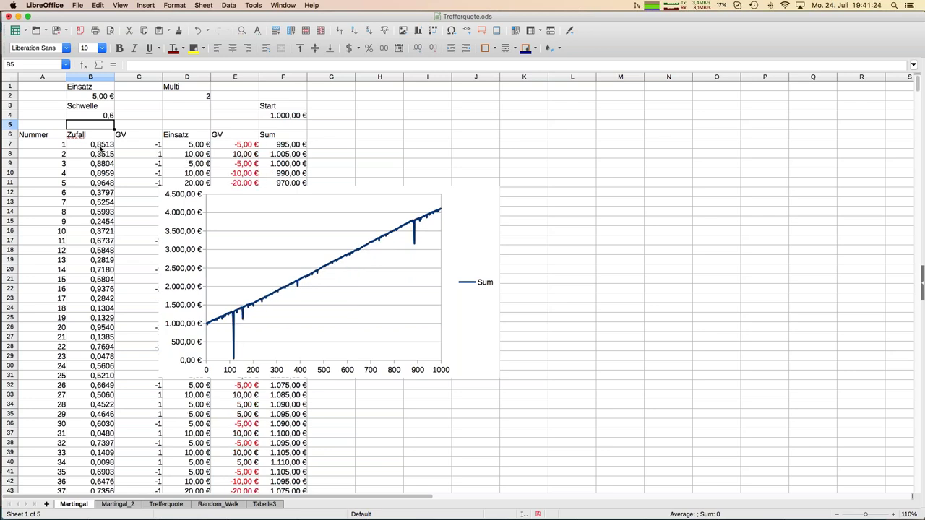
{"action": "key", "text": "F9"}
{"action": "key", "text": "F9"}
{"action": "key", "text": "F9"}
{"action": "key", "text": "F9"}
{"action": "key", "text": "F9"}
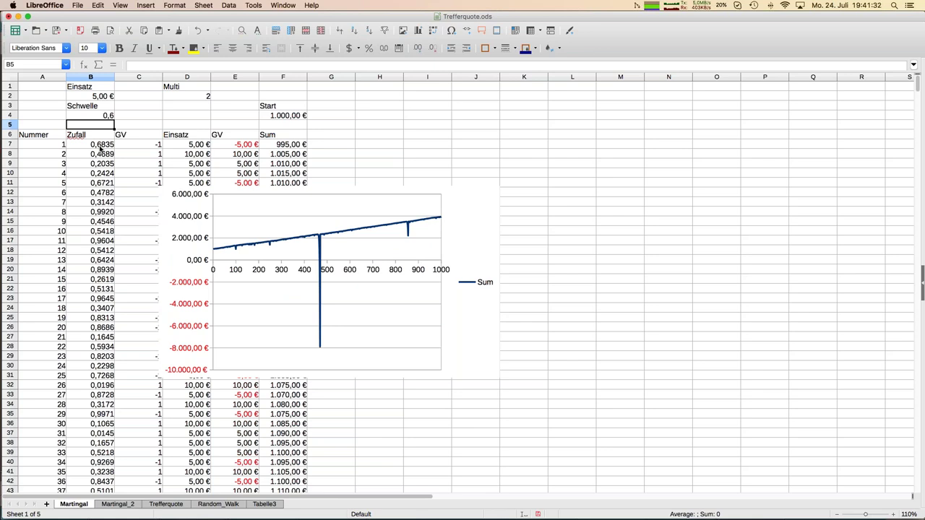
{"action": "key", "text": "F9"}
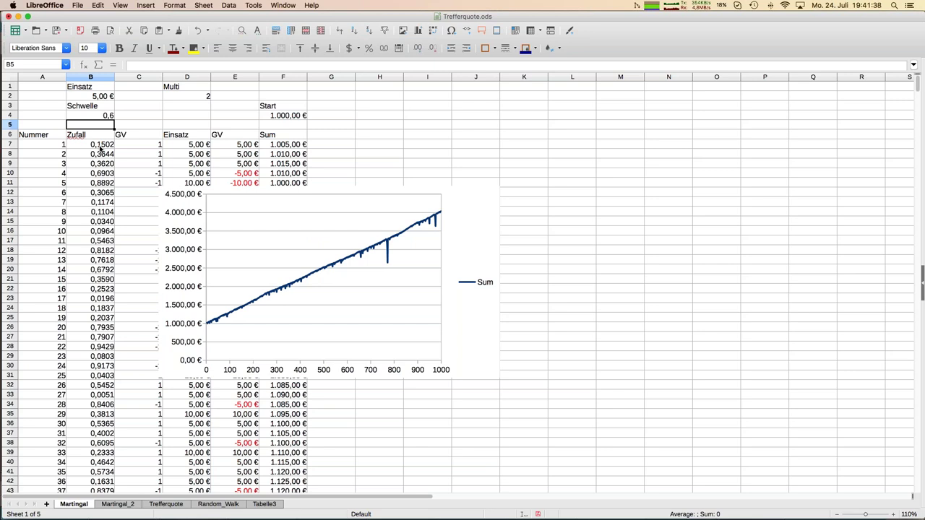
{"action": "key", "text": "F9"}
{"action": "key", "text": "F9"}
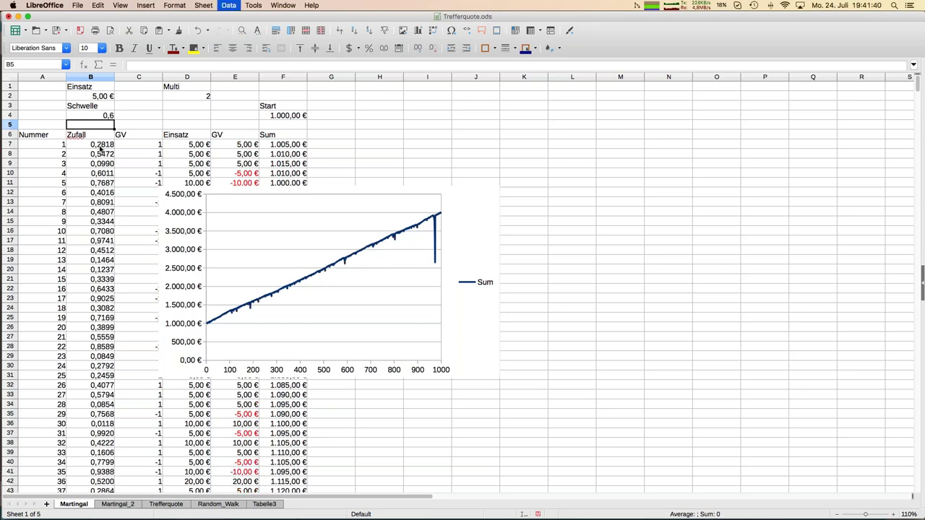
{"action": "key", "text": "F9"}
{"action": "key", "text": "F9"}
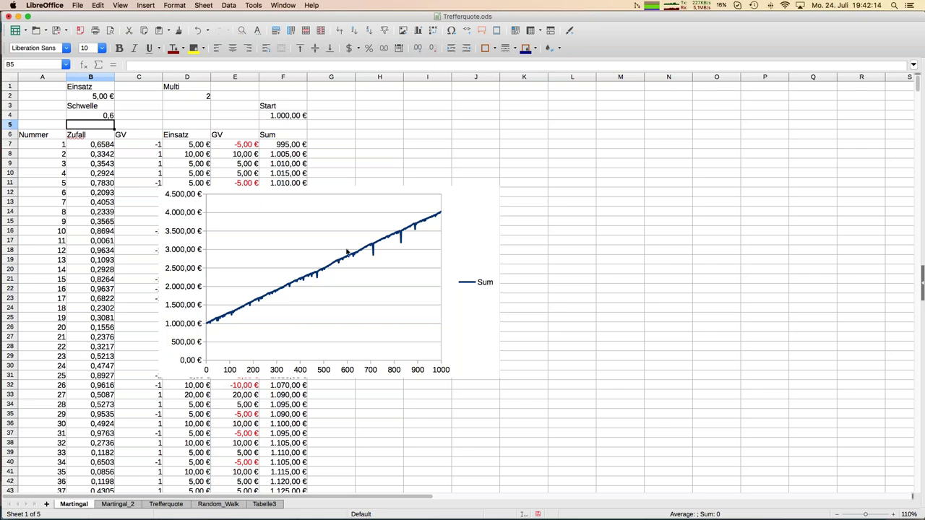
Switch to All_Range120_V1.ods and examine the range, avg_max, avg_min and avg_count_cross values of the currency pairs.
{"action": "left_click", "coordinate": [121, 225]}
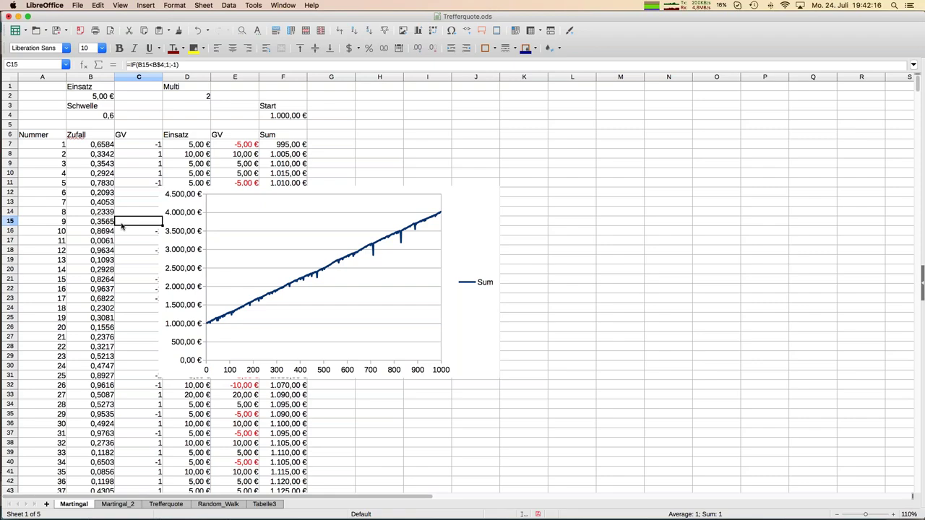
{"action": "key", "text": "super+grave"}
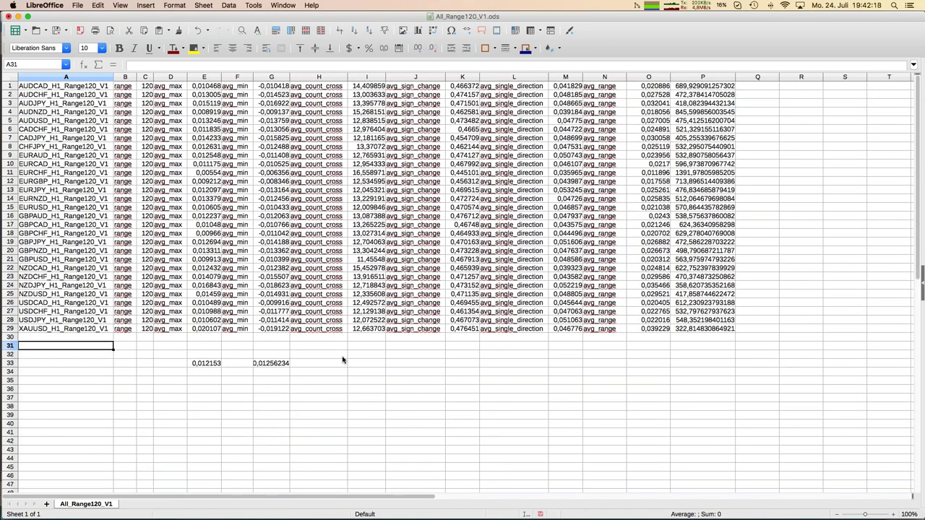
{"action": "left_click", "coordinate": [894, 514]}
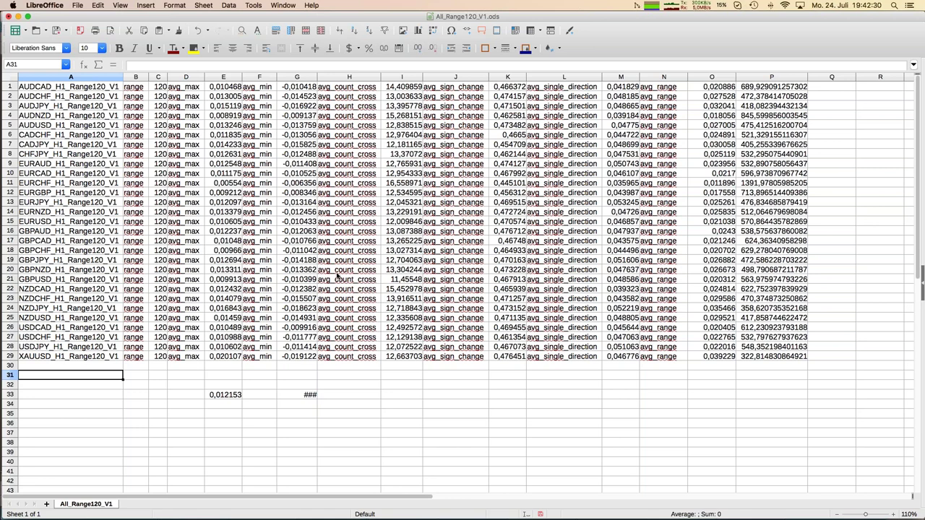
{"action": "left_click", "coordinate": [313, 261]}
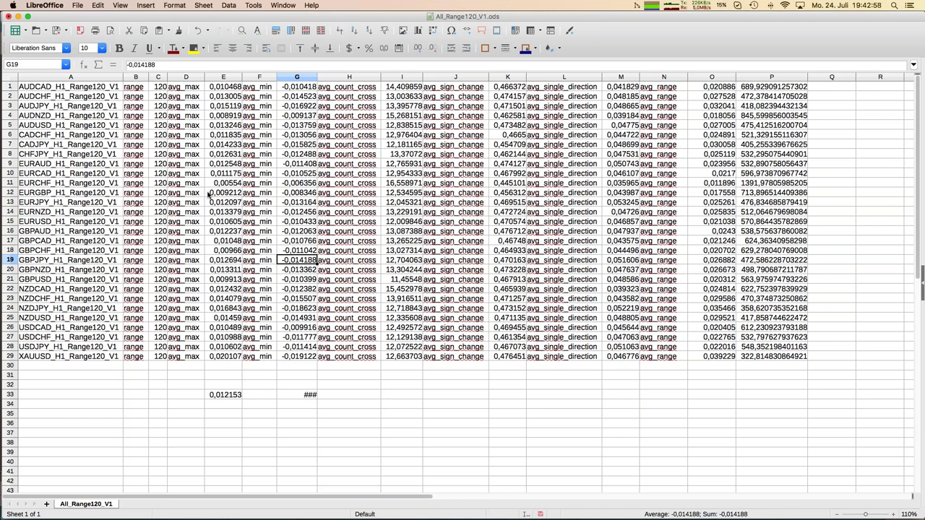
{"action": "left_click", "coordinate": [163, 88]}
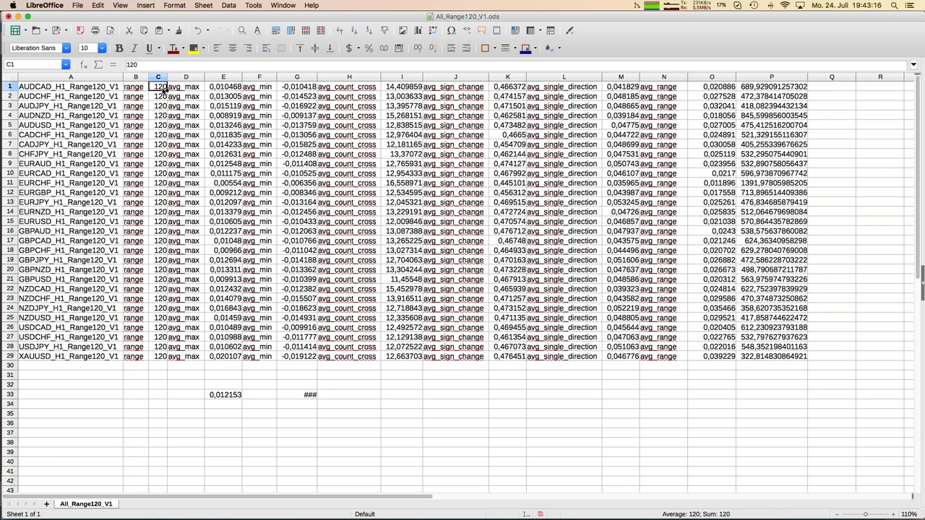
{"action": "left_click", "coordinate": [237, 88]}
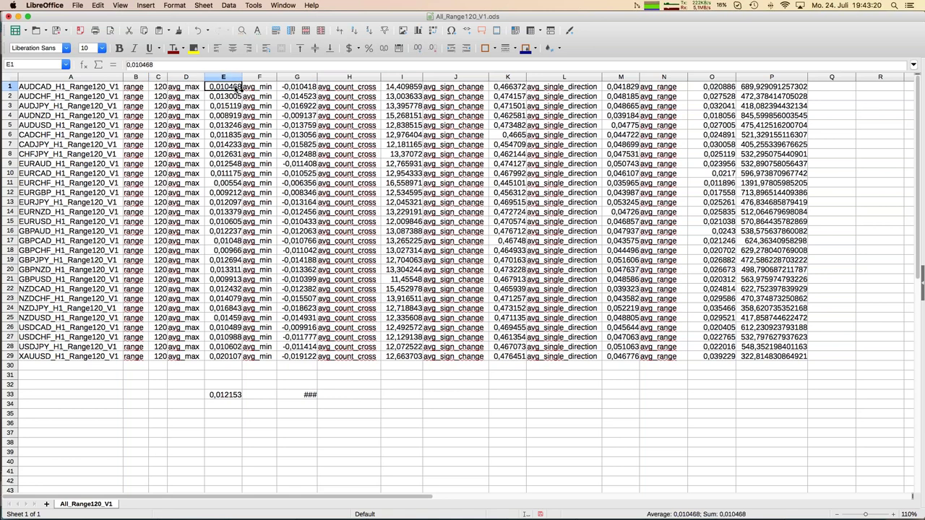
{"action": "left_click", "coordinate": [296, 88]}
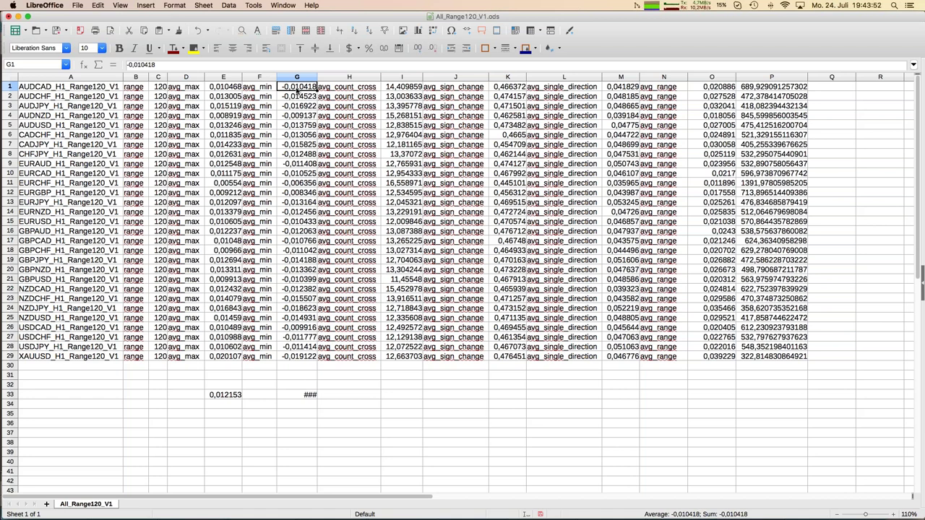
{"action": "left_click", "coordinate": [230, 358]}
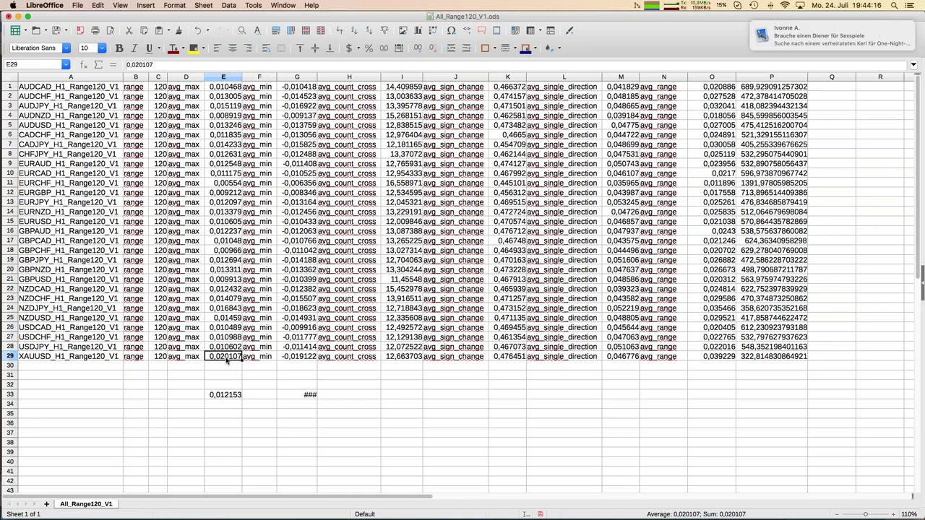
{"action": "left_click", "coordinate": [285, 292]}
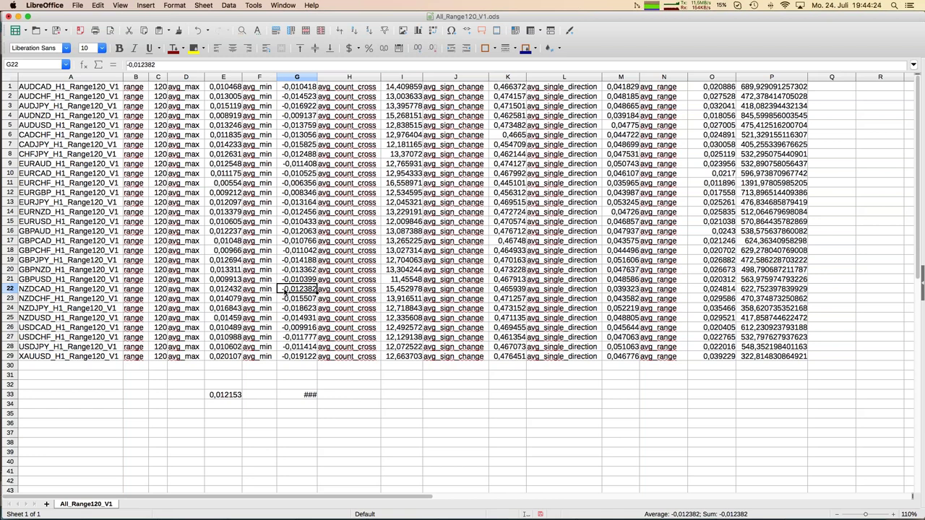
{"action": "left_click", "coordinate": [406, 89]}
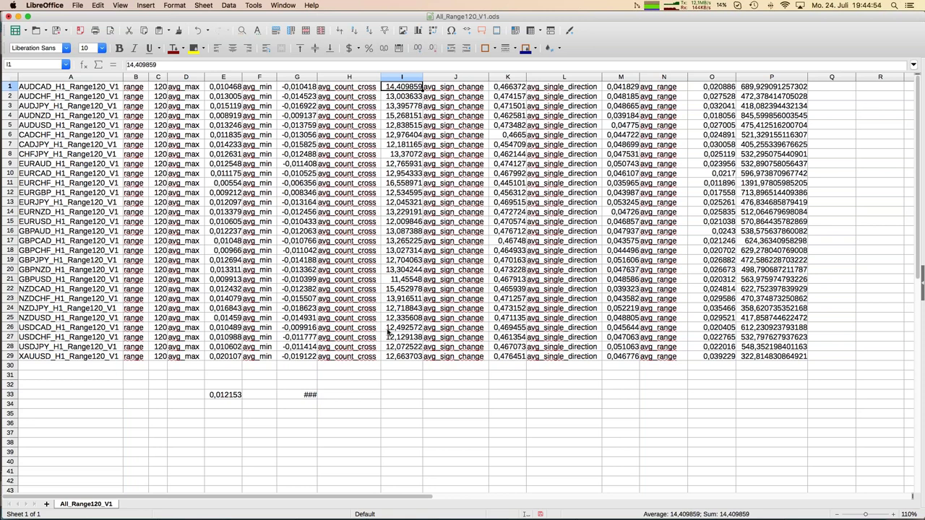
Sort the currency pair table A1:P29 in ascending order by column I, the avg_count_cross values.
{"action": "left_click", "coordinate": [88, 90]}
{"action": "key", "text": "ctrl+shift+Down"}
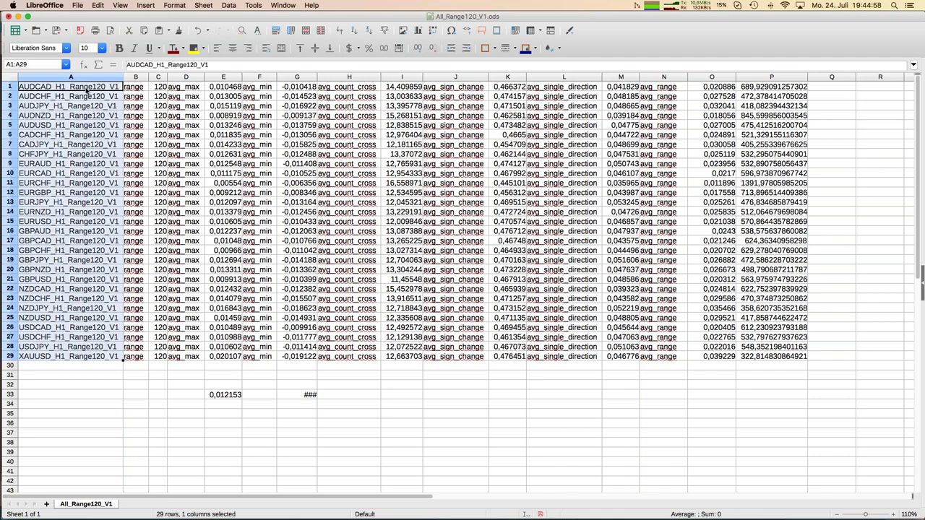
{"action": "key", "text": "ctrl+shift+Right"}
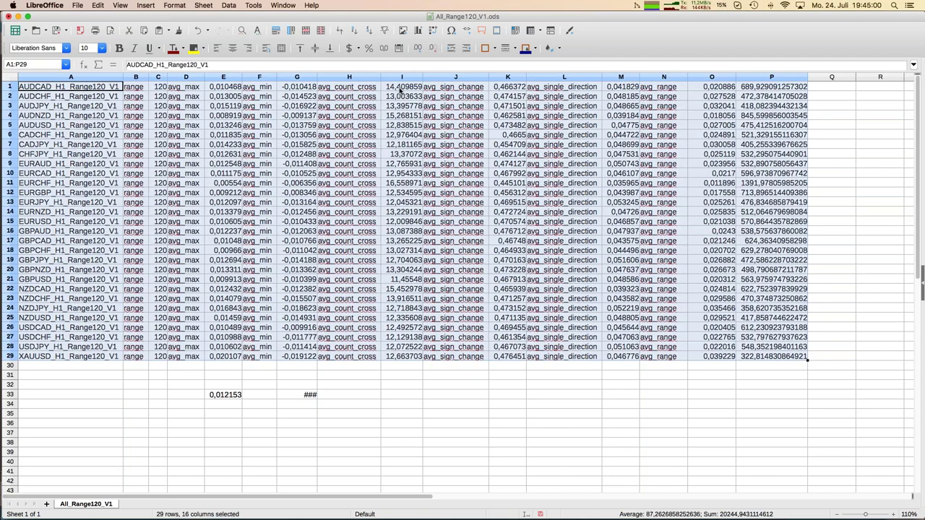
{"action": "left_click", "coordinate": [238, 6]}
{"action": "left_click", "coordinate": [238, 18]}
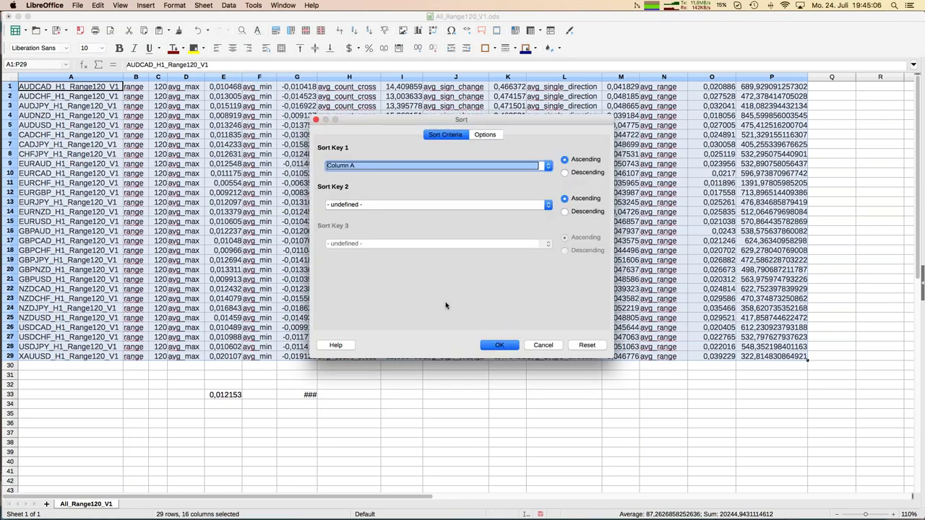
{"action": "left_click", "coordinate": [391, 165]}
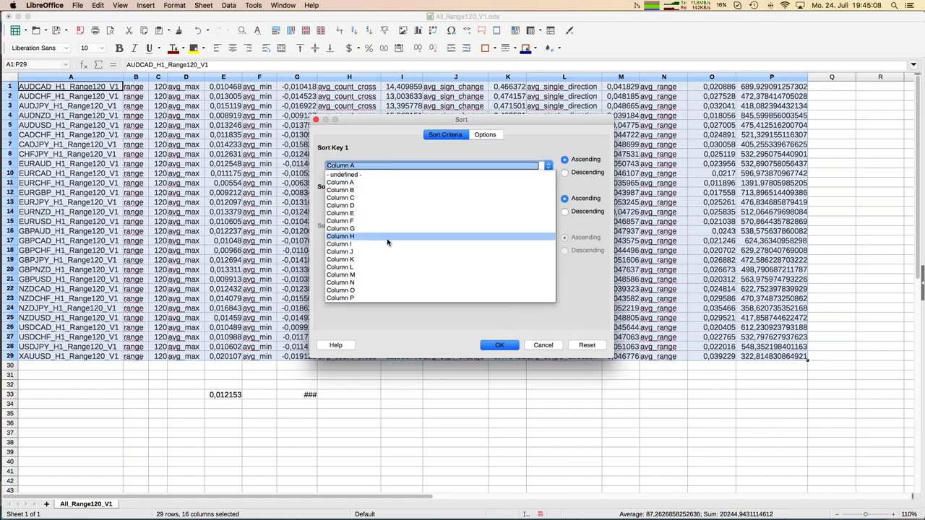
{"action": "left_click", "coordinate": [388, 242]}
{"action": "left_click", "coordinate": [504, 347]}
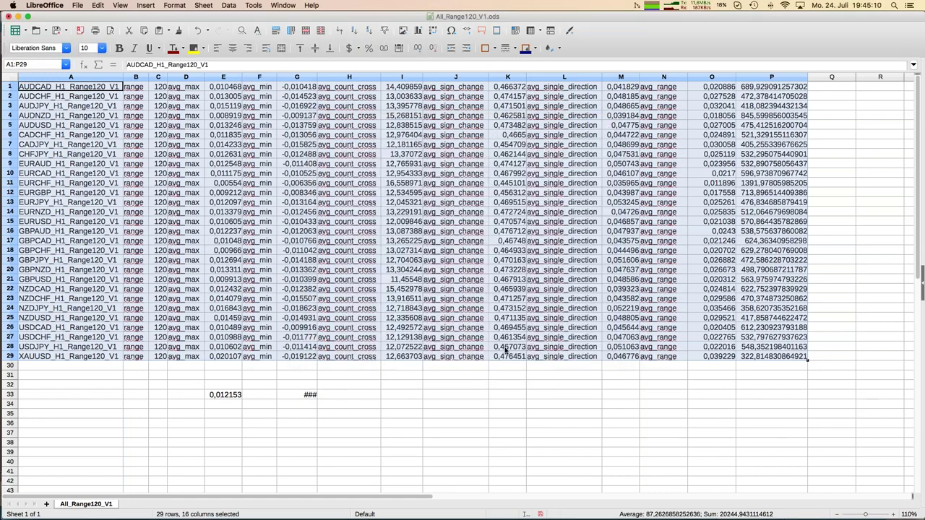
{"action": "left_click", "coordinate": [414, 165]}
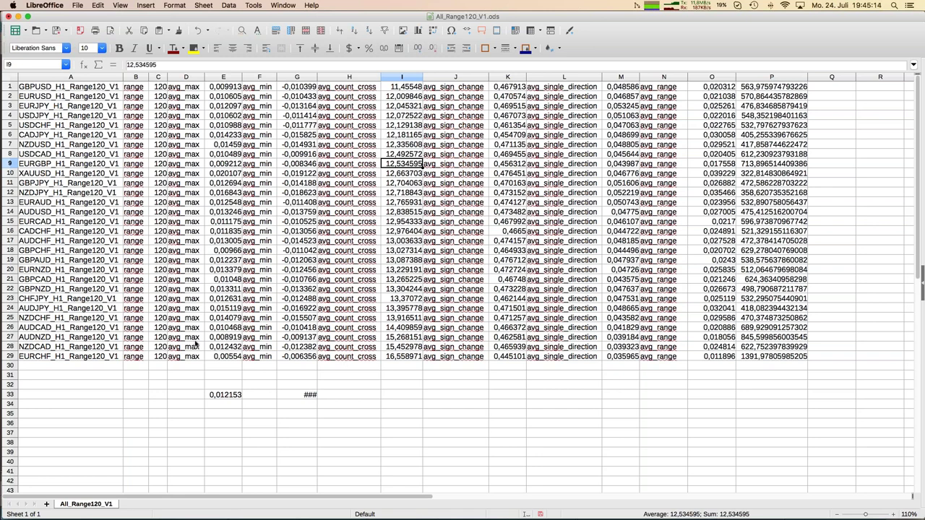
Examine the EURCHF row in the sorted table and compare its avg_count_cross value in I29 with the GBPUSD value in I1.
{"action": "left_click", "coordinate": [50, 357]}
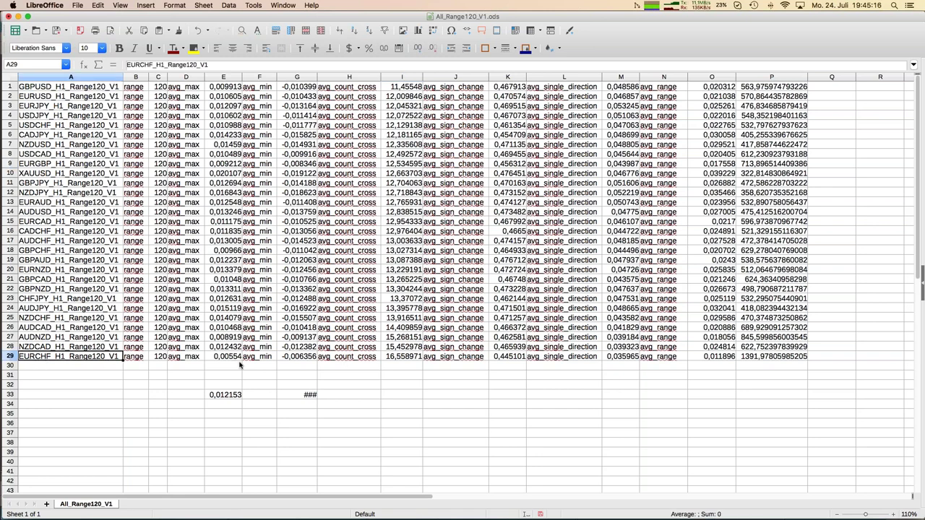
{"action": "left_click", "coordinate": [404, 358]}
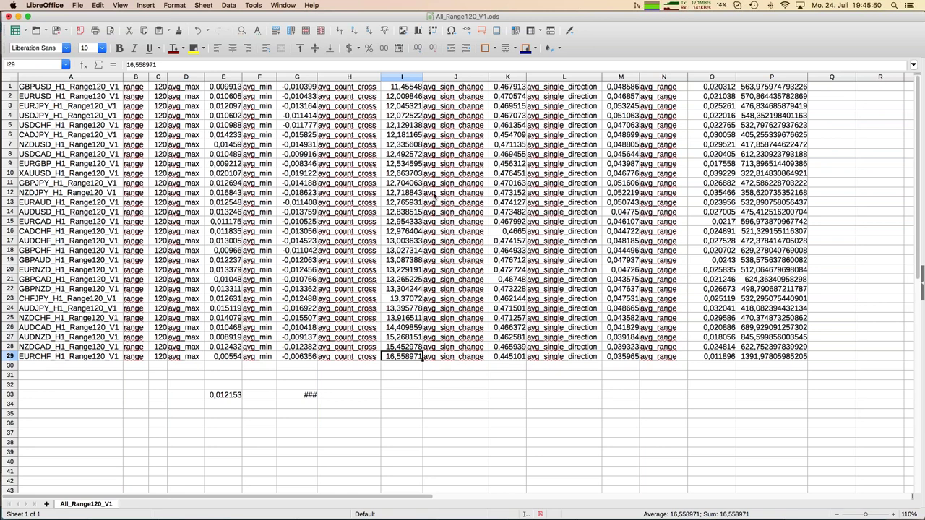
{"action": "left_click", "coordinate": [406, 89]}
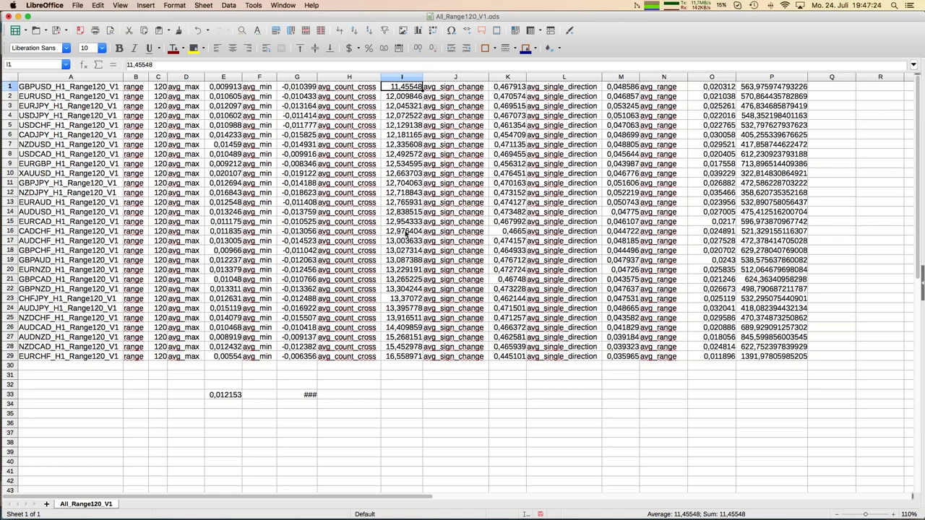
{"action": "left_click", "coordinate": [34, 361]}
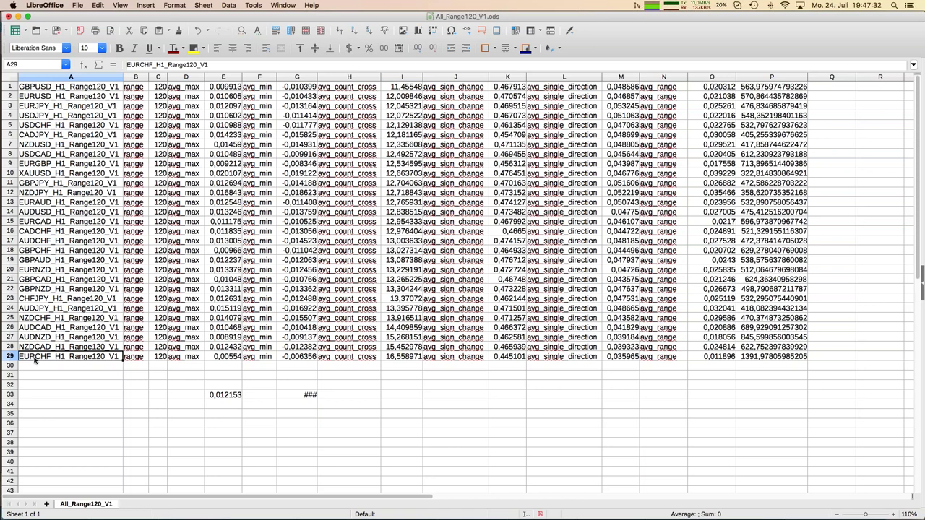
Switch to Finder and open 0changelog_Position_LongShort.pdf from the JFD_Invest folder in Dokumente.
{"action": "mouse_move", "coordinate": [26, 144]}
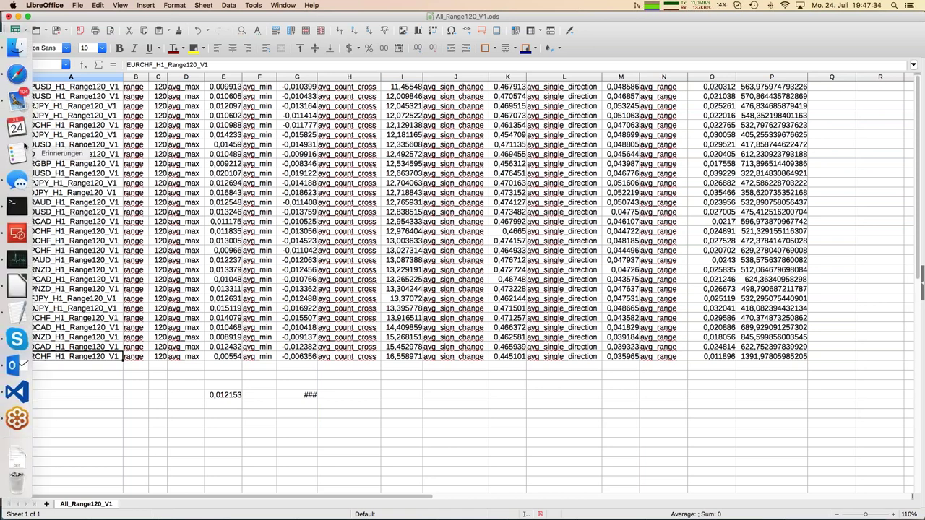
{"action": "left_click", "coordinate": [16, 48]}
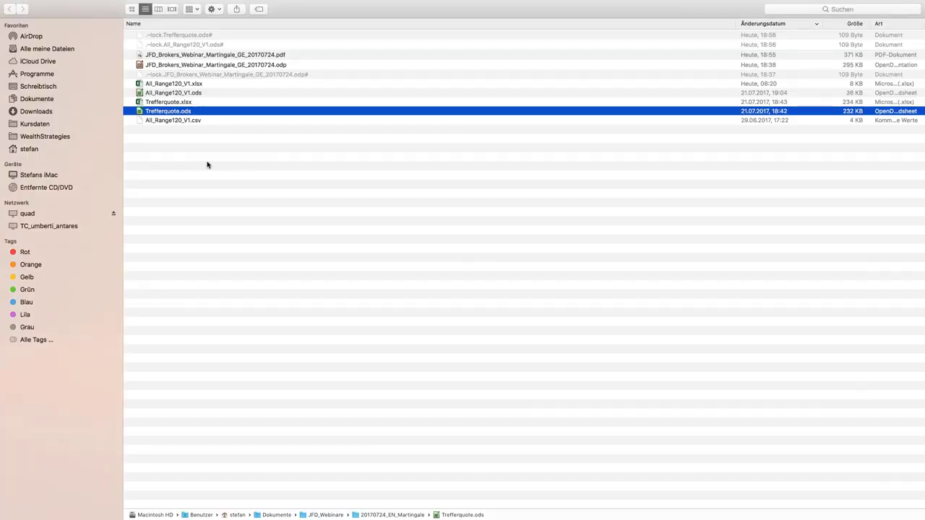
{"action": "double_click", "coordinate": [276, 515]}
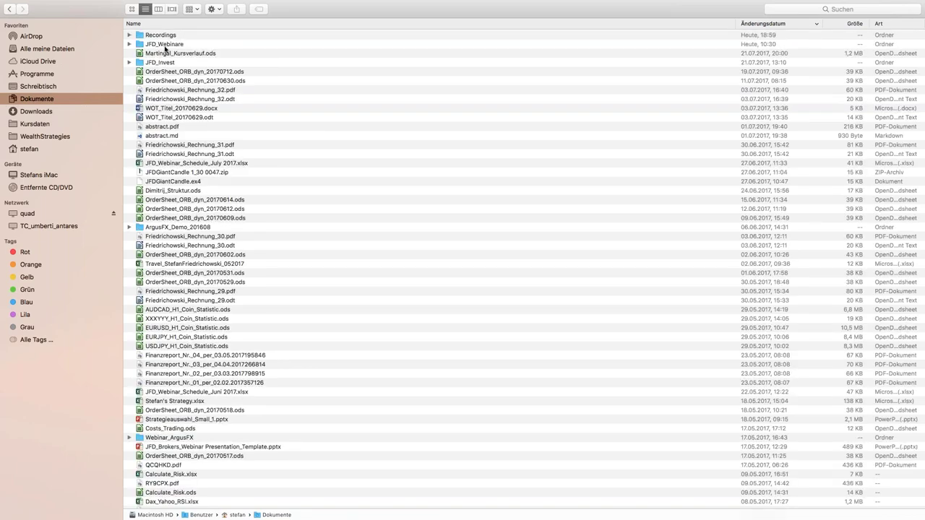
{"action": "double_click", "coordinate": [163, 63]}
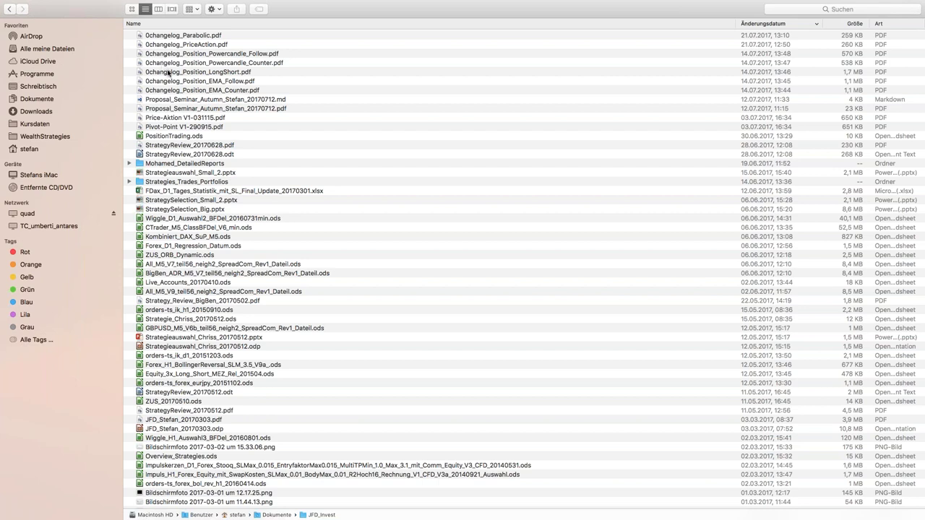
{"action": "left_click", "coordinate": [168, 73]}
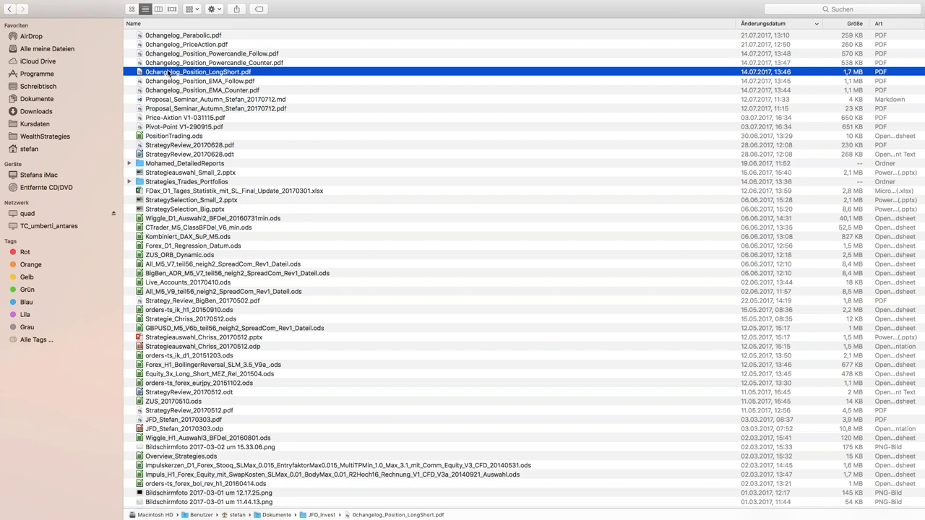
{"action": "double_click", "coordinate": [168, 73]}
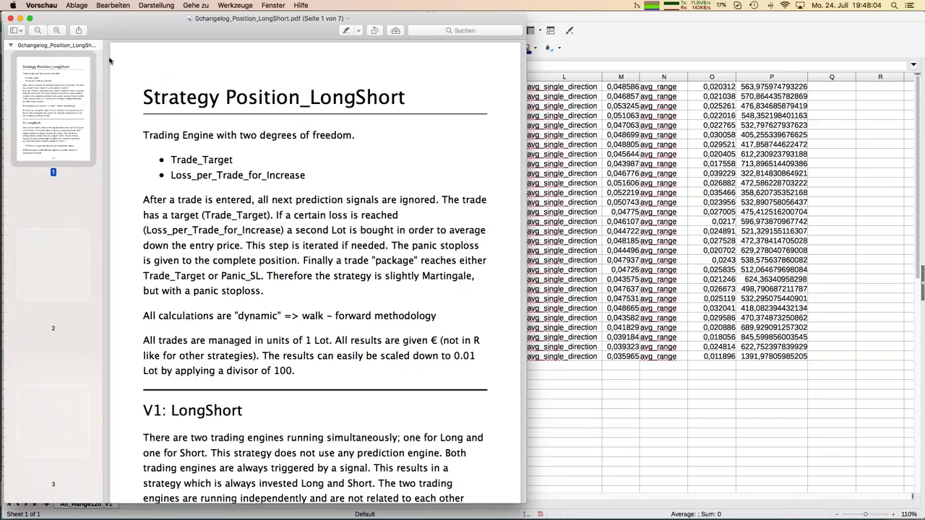
{"action": "key", "text": "ctrl+Right"}
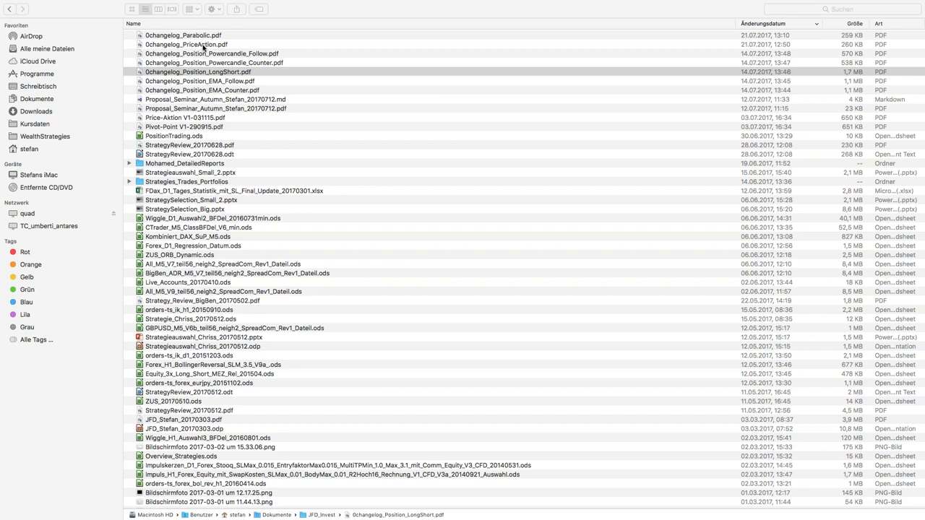
{"action": "key", "text": "super+o"}
Review the Position_LongShort strategy description and its equity charts from page 1 through the combined equity figures on page 5.
{"action": "scroll", "coordinate": [230, 195], "scroll_direction": "down", "scroll_amount": 15}
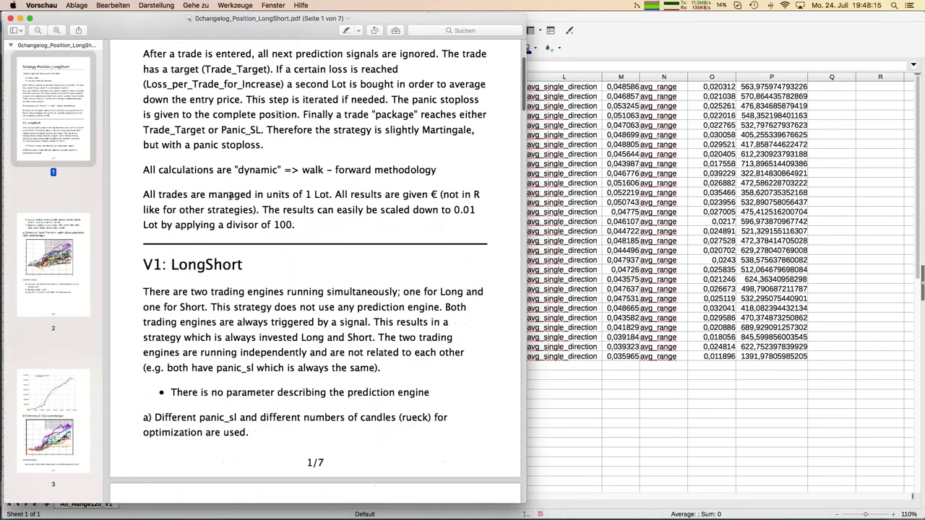
{"action": "scroll", "coordinate": [229, 195], "scroll_direction": "down", "scroll_amount": 5}
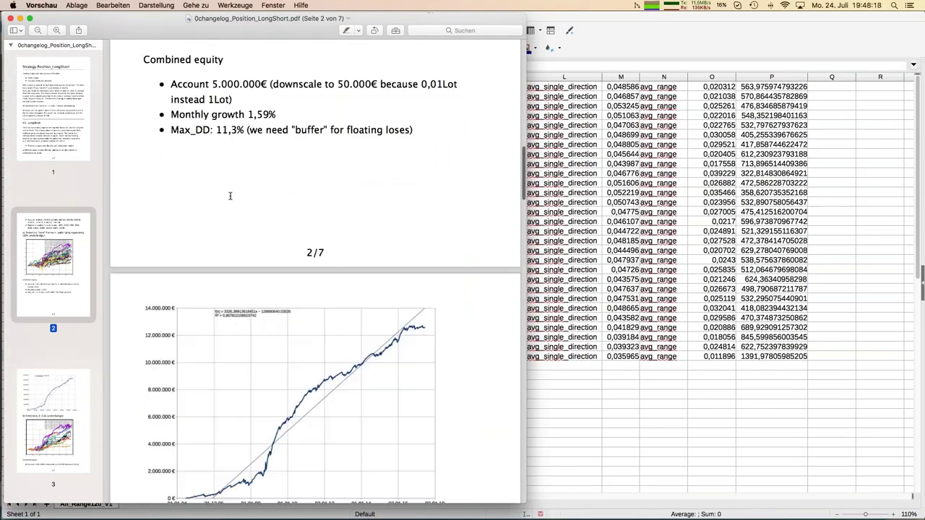
{"action": "scroll", "coordinate": [230, 195], "scroll_direction": "up", "scroll_amount": 6}
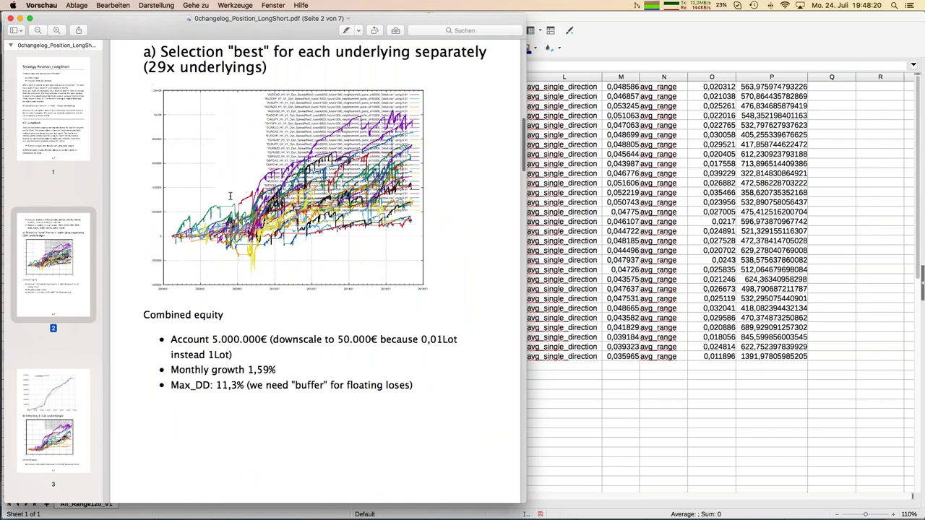
{"action": "scroll", "coordinate": [229, 196], "scroll_direction": "down", "scroll_amount": 20}
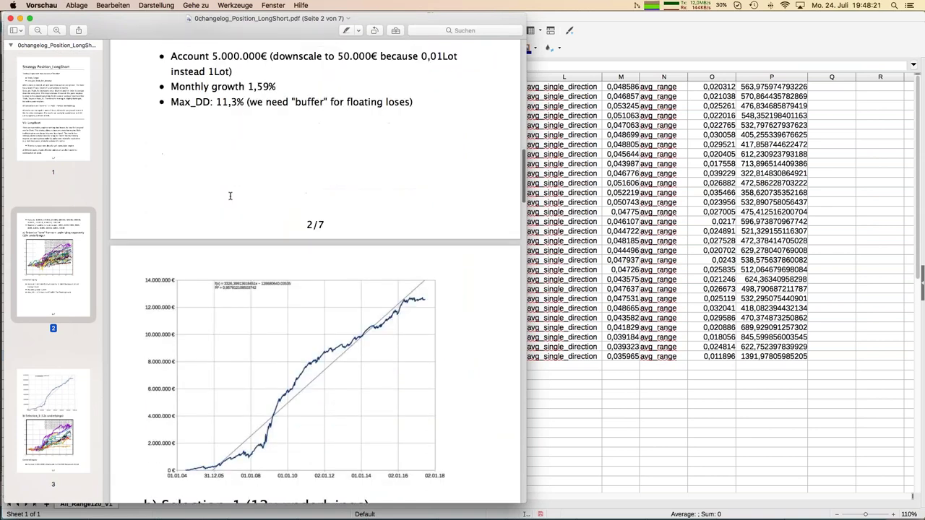
{"action": "scroll", "coordinate": [230, 195], "scroll_direction": "down", "scroll_amount": 10}
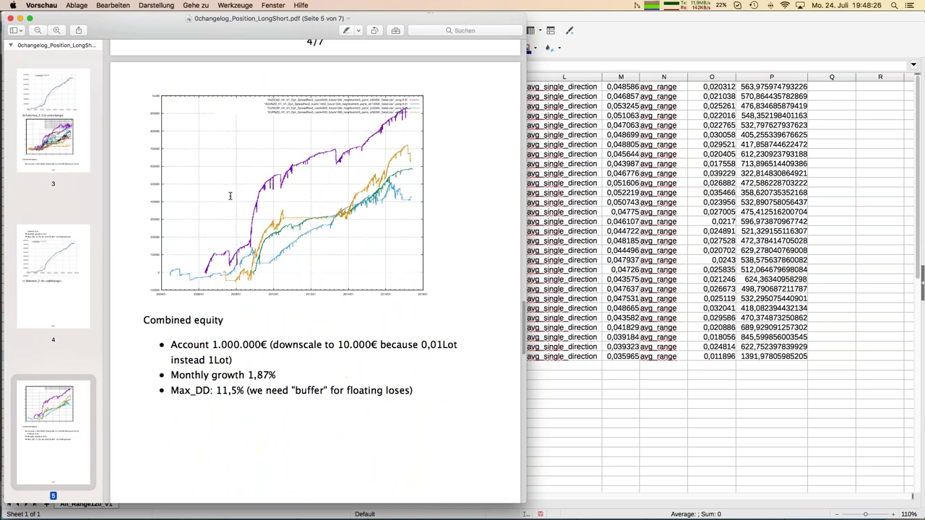
{"action": "scroll", "coordinate": [230, 196], "scroll_direction": "up", "scroll_amount": 3}
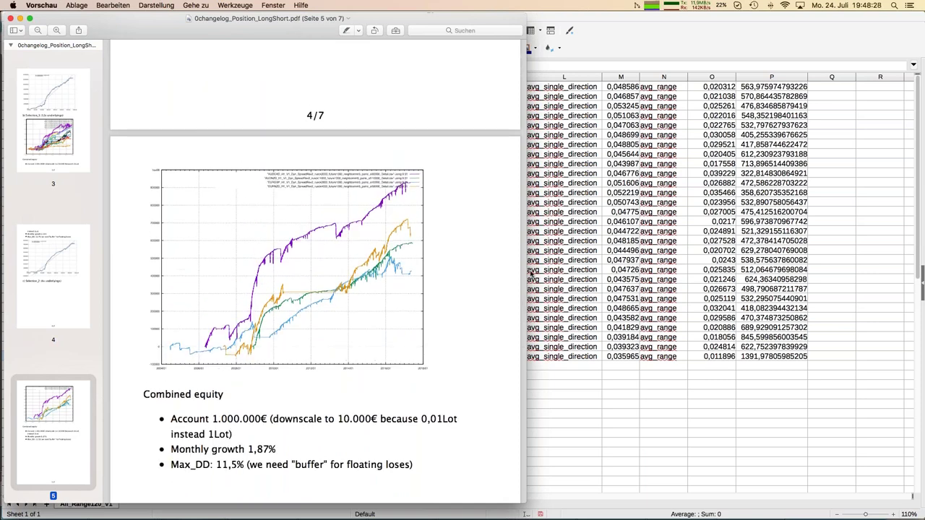
Widen the PDF window and examine the equity charts on pages 5 and 6, including Selection_3 with two underlyings.
{"action": "left_click_drag", "start_coordinate": [526, 275], "coordinate": [643, 275]}
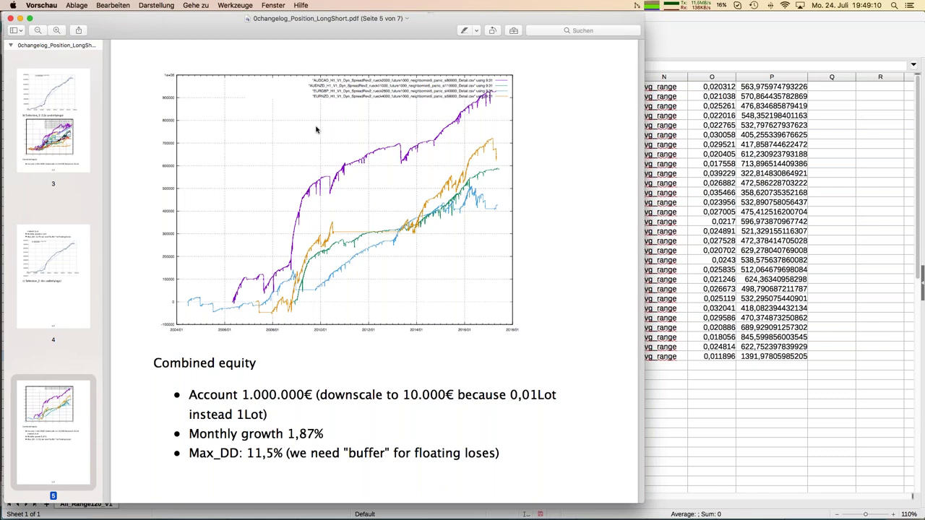
{"action": "scroll", "coordinate": [316, 130], "scroll_direction": "down", "scroll_amount": 10}
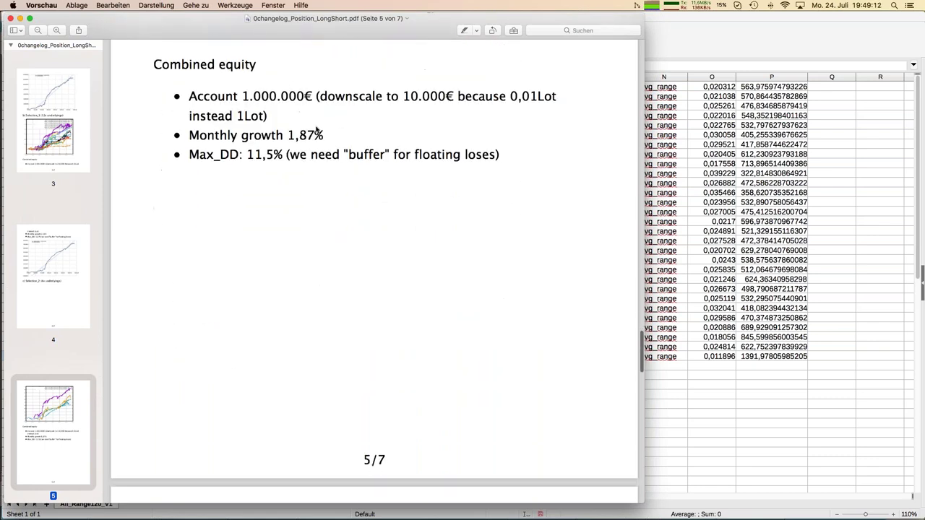
{"action": "scroll", "coordinate": [316, 129], "scroll_direction": "down", "scroll_amount": 5}
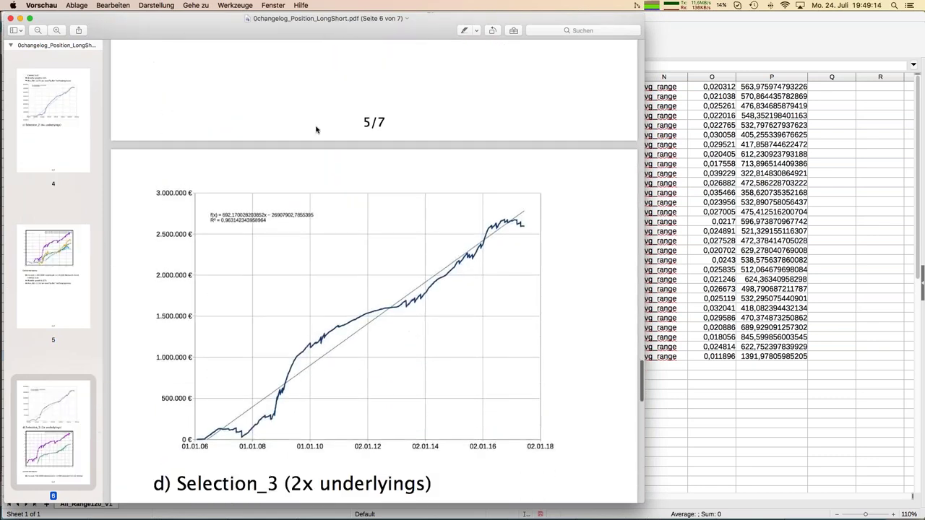
{"action": "scroll", "coordinate": [316, 129], "scroll_direction": "down", "scroll_amount": 3}
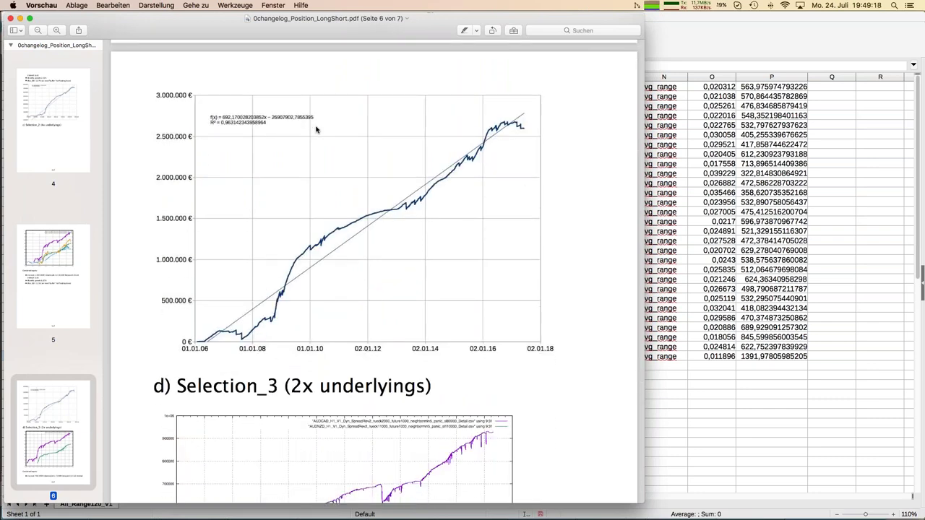
{"action": "scroll", "coordinate": [316, 129], "scroll_direction": "down", "scroll_amount": 6}
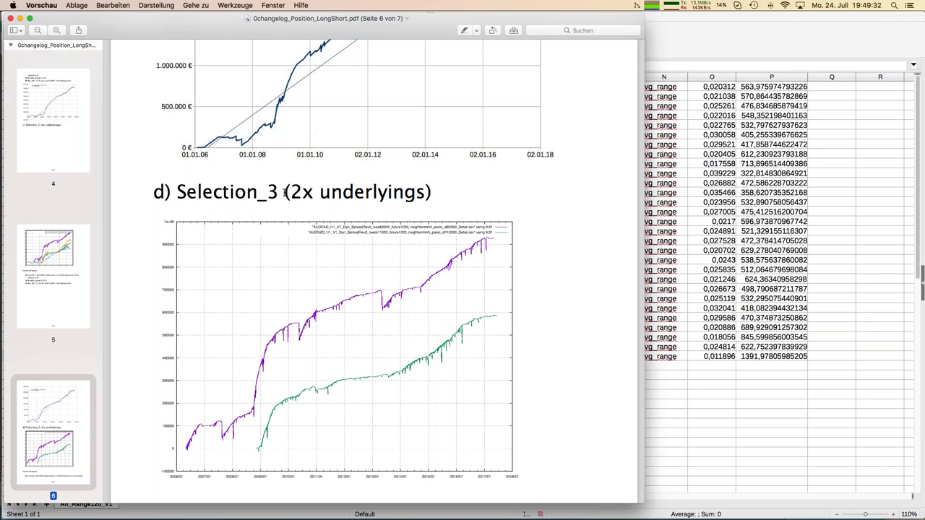
Return to Finder and open the Position_2 folder under C, Systeme and WealthStrategies in the home folder.
{"action": "left_click", "coordinate": [691, 212]}
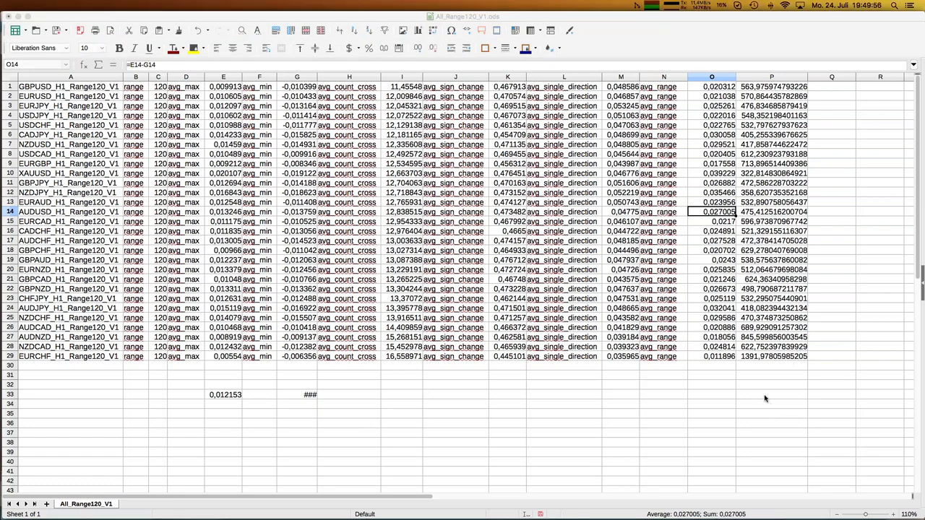
{"action": "left_click", "coordinate": [16, 45]}
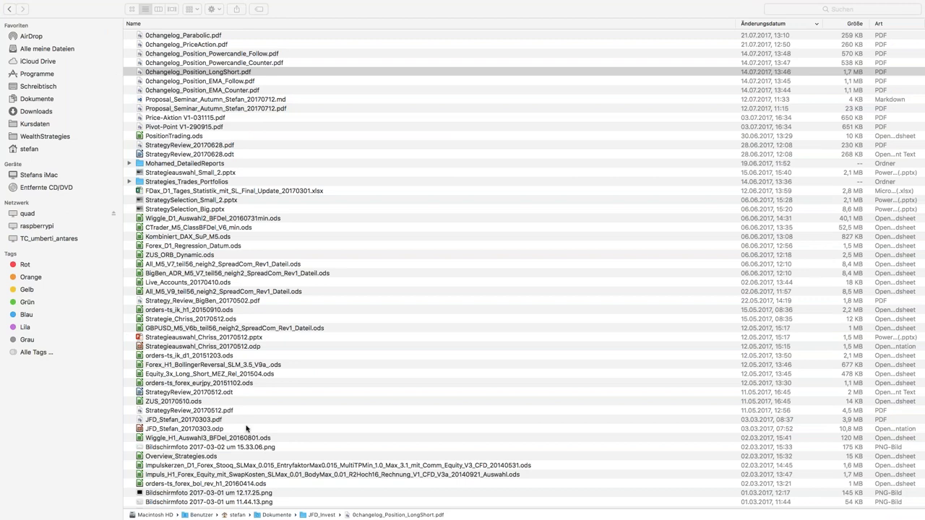
{"action": "double_click", "coordinate": [241, 515]}
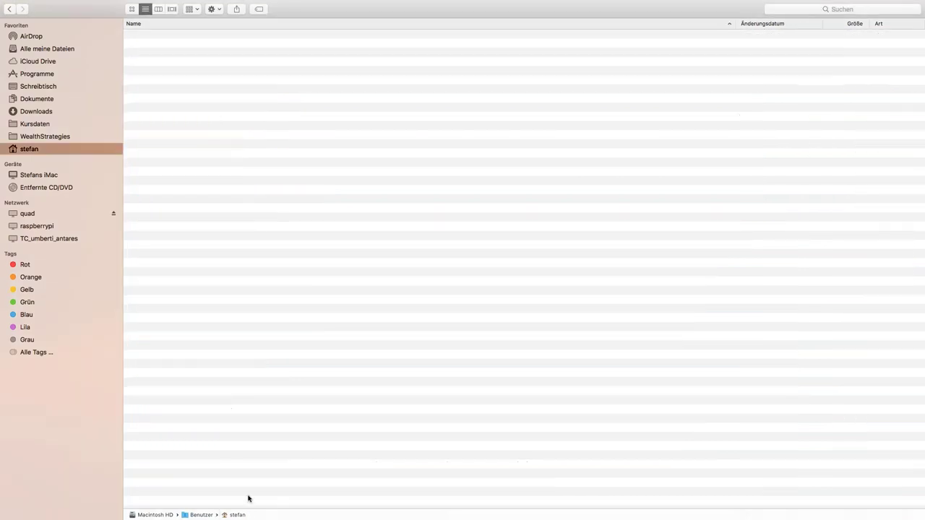
{"action": "left_click", "coordinate": [154, 201]}
{"action": "double_click", "coordinate": [153, 200]}
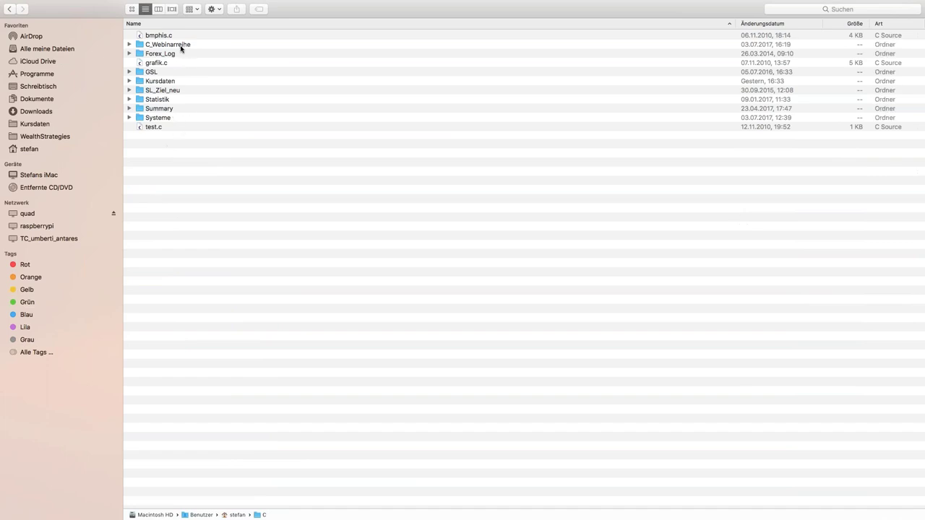
{"action": "double_click", "coordinate": [160, 119]}
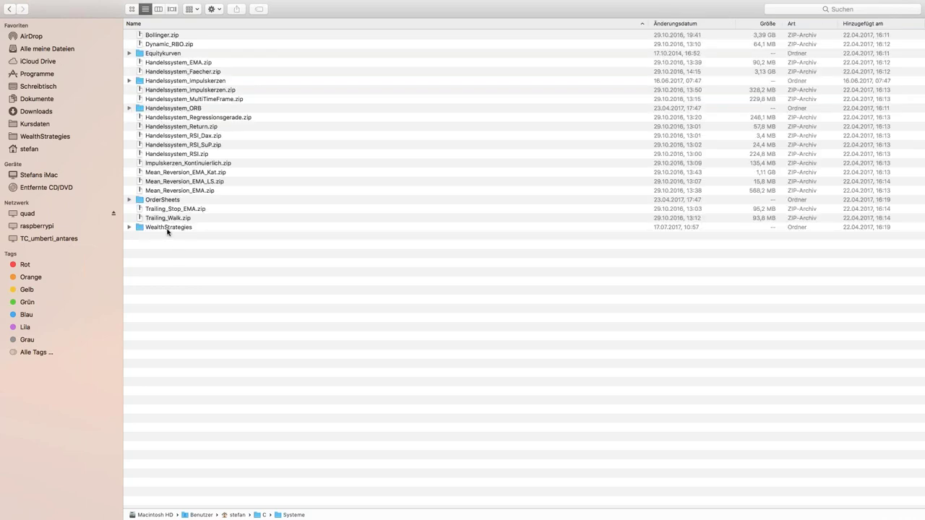
{"action": "double_click", "coordinate": [168, 228]}
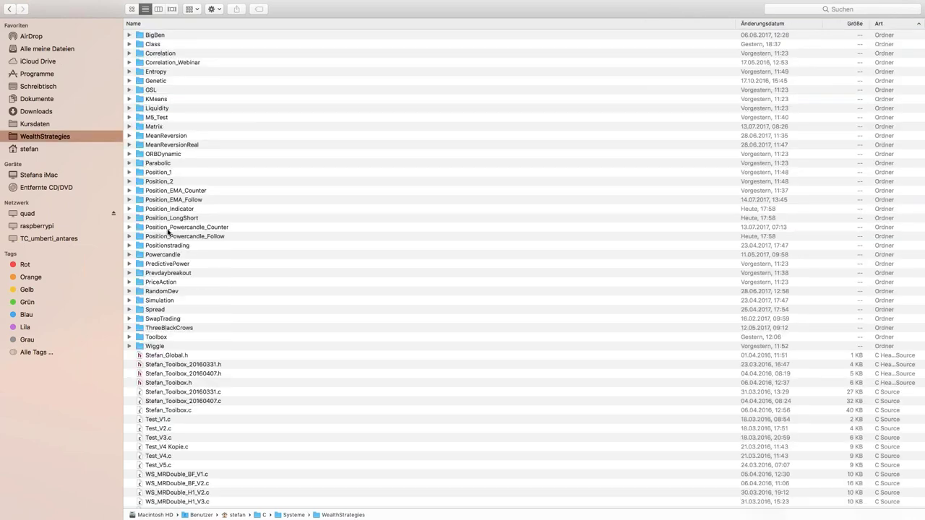
{"action": "double_click", "coordinate": [171, 182]}
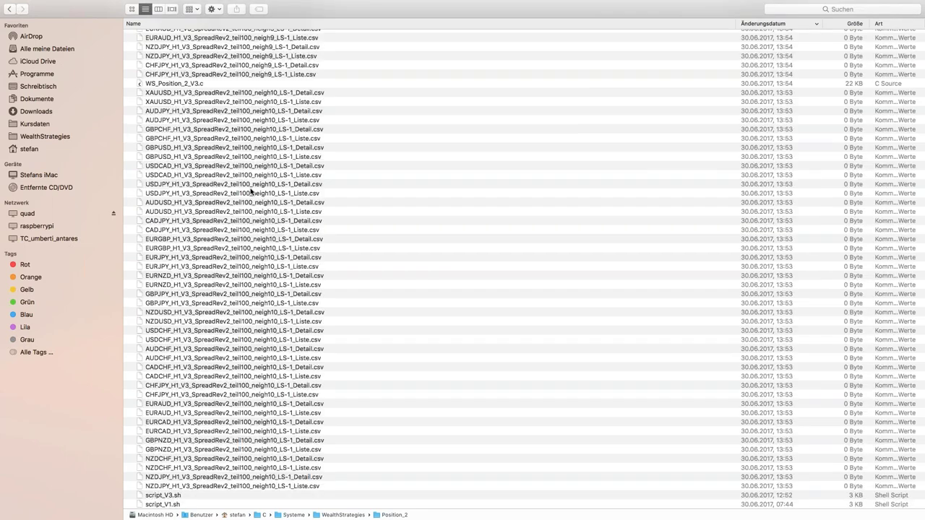
Sort the Position_2 folder's files by name in ascending order and open 0changelog.pdf.
{"action": "scroll", "coordinate": [250, 190], "scroll_direction": "up", "scroll_amount": 3}
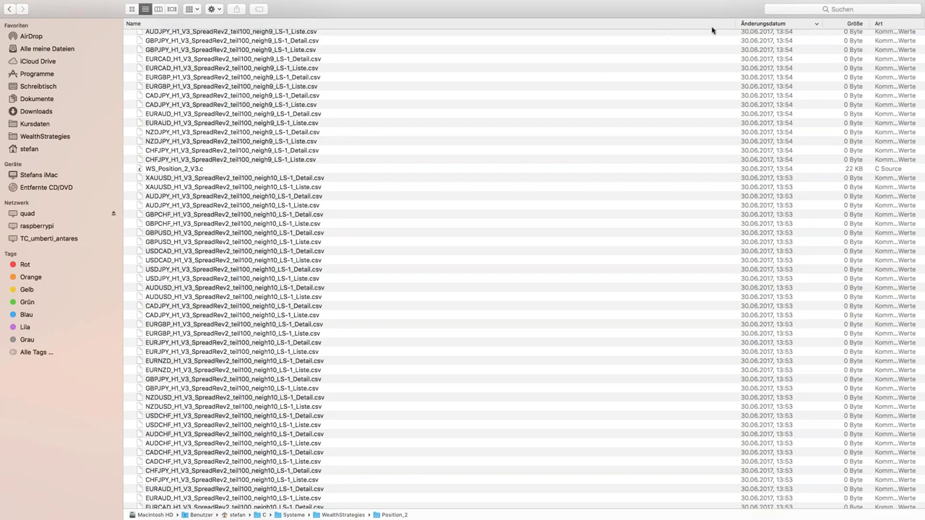
{"action": "scroll", "coordinate": [243, 93], "scroll_direction": "up", "scroll_amount": 10}
{"action": "scroll", "coordinate": [242, 93], "scroll_direction": "up", "scroll_amount": 20}
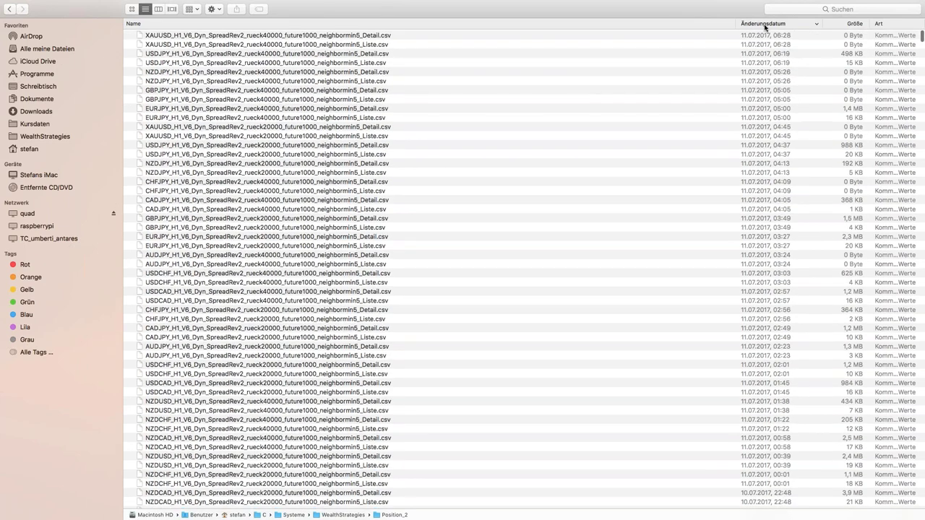
{"action": "left_click", "coordinate": [769, 24]}
{"action": "left_click", "coordinate": [226, 53]}
{"action": "scroll", "coordinate": [226, 58], "scroll_direction": "up", "scroll_amount": 3}
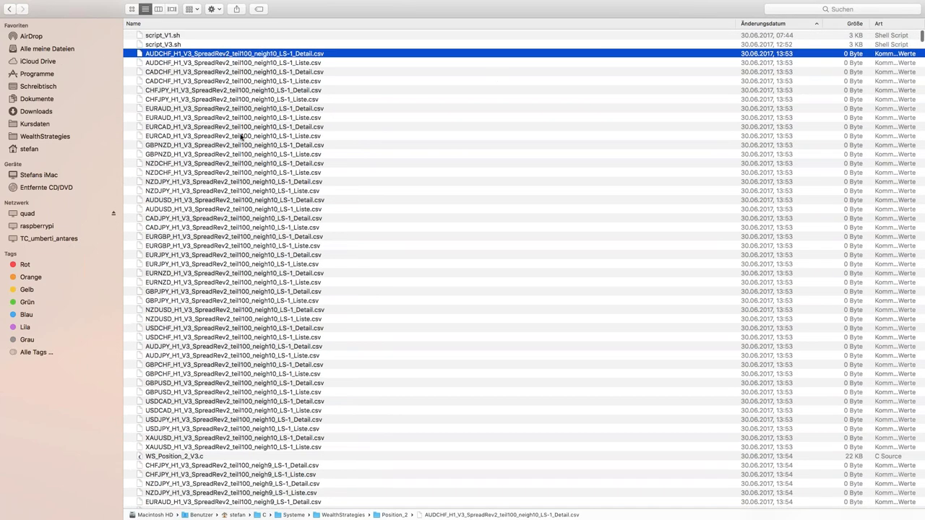
{"action": "left_click", "coordinate": [220, 26]}
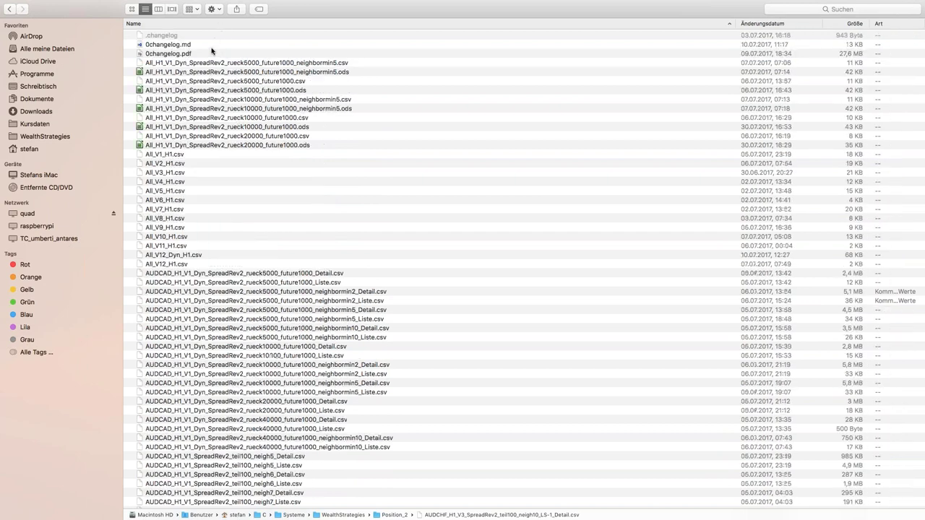
{"action": "scroll", "coordinate": [213, 52], "scroll_direction": "up", "scroll_amount": 10}
{"action": "scroll", "coordinate": [213, 53], "scroll_direction": "up", "scroll_amount": 5}
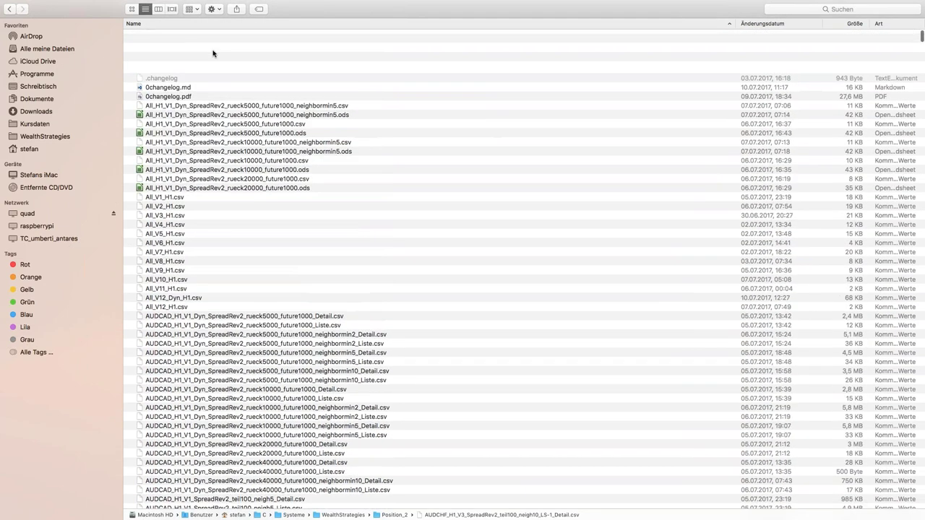
{"action": "left_click", "coordinate": [181, 54]}
{"action": "double_click", "coordinate": [181, 54]}
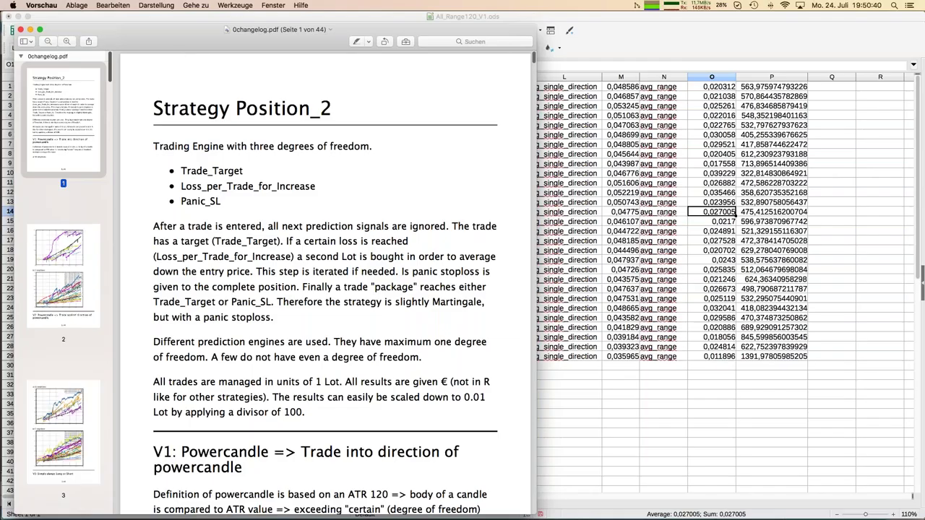
Review the Position_2 strategy description and the Powercandle equity charts on pages 1 to 4 of 0changelog.pdf.
{"action": "scroll", "coordinate": [254, 220], "scroll_direction": "down", "scroll_amount": 15}
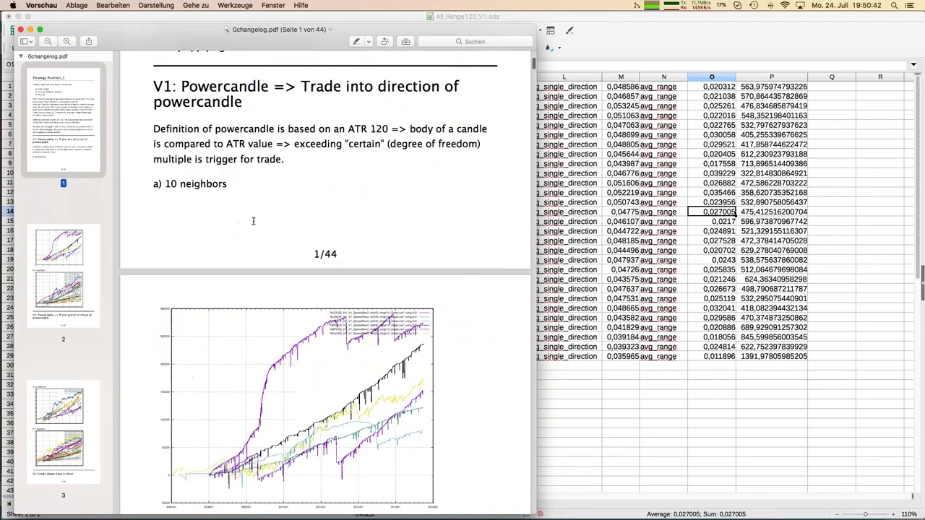
{"action": "scroll", "coordinate": [254, 220], "scroll_direction": "down", "scroll_amount": 20}
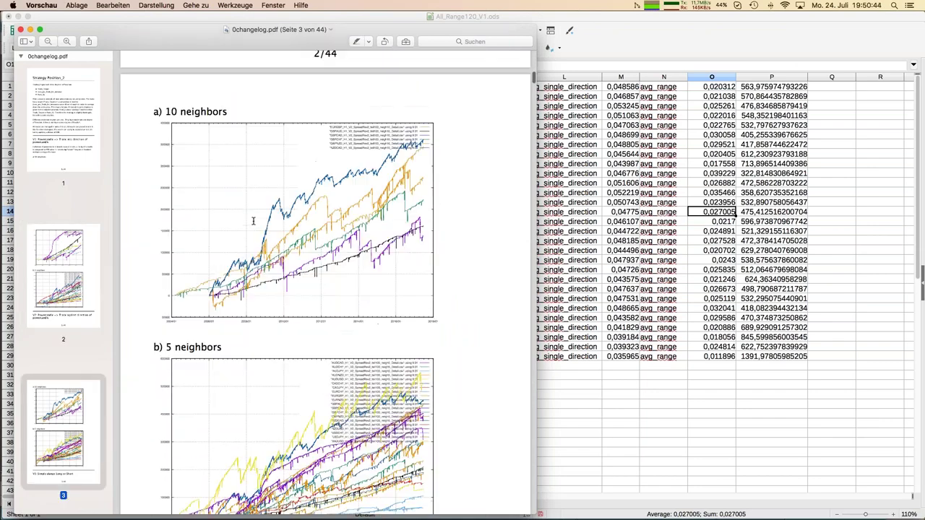
{"action": "scroll", "coordinate": [253, 220], "scroll_direction": "down", "scroll_amount": 15}
{"action": "scroll", "coordinate": [254, 220], "scroll_direction": "up", "scroll_amount": 10}
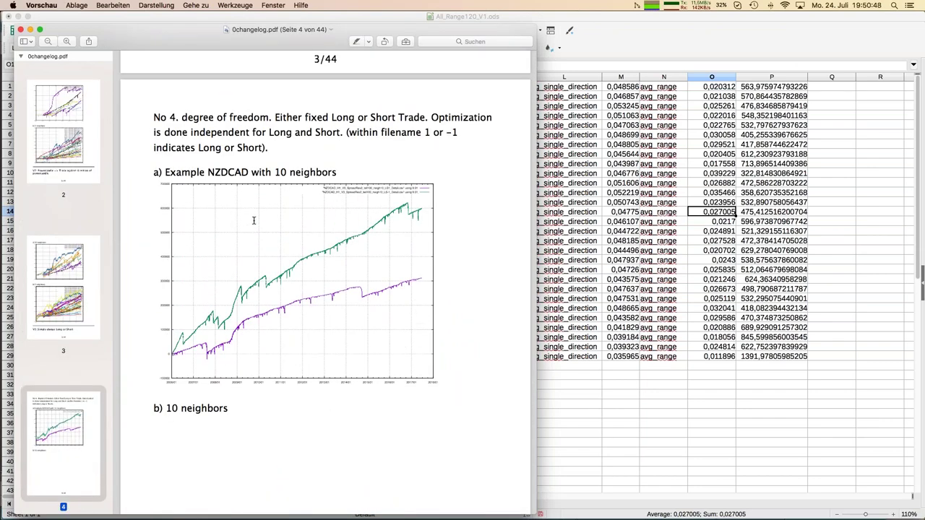
Widen the PDF window and examine the long and short equity curves of the NZDCAD example with 10 neighbors on page 4.
{"action": "left_click_drag", "start_coordinate": [536, 266], "coordinate": [681, 266]}
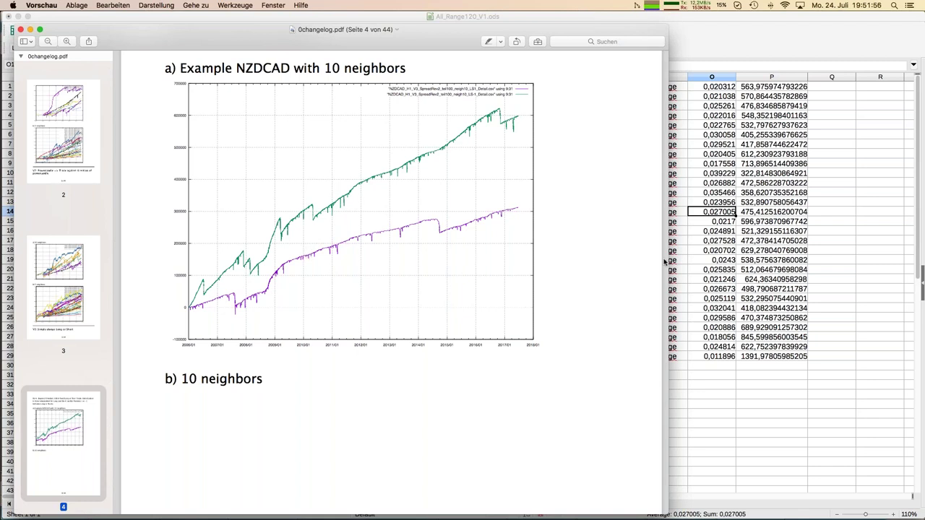
{"action": "key", "text": "super+plus"}
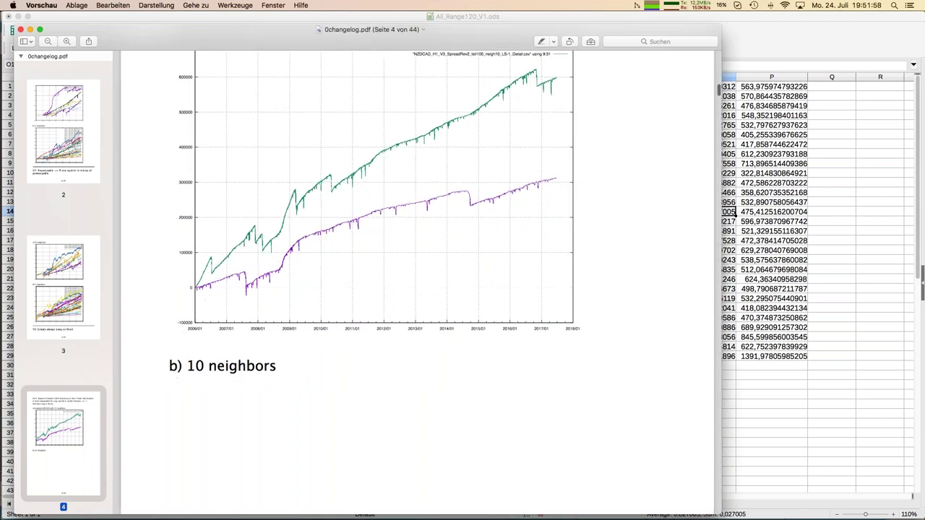
{"action": "scroll", "coordinate": [533, 264], "scroll_direction": "up", "scroll_amount": 2}
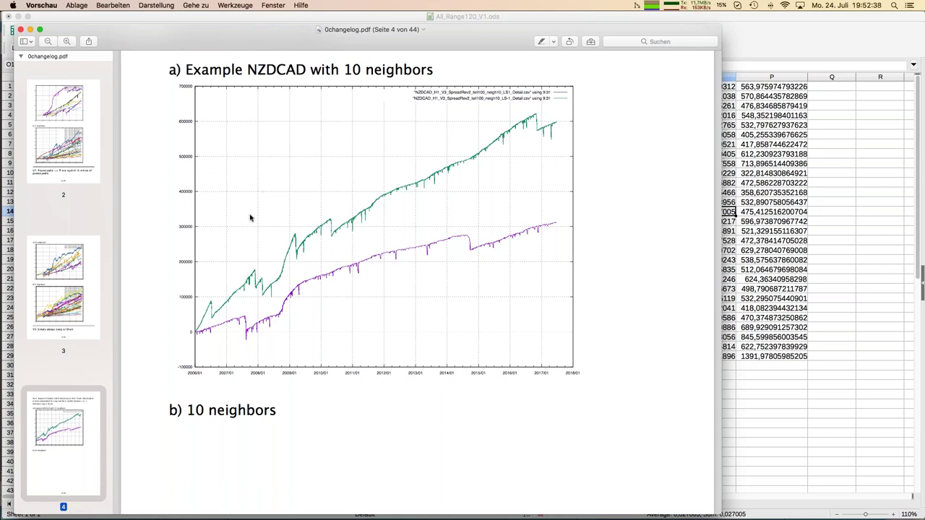
{"action": "scroll", "coordinate": [250, 217], "scroll_direction": "down", "scroll_amount": 10}
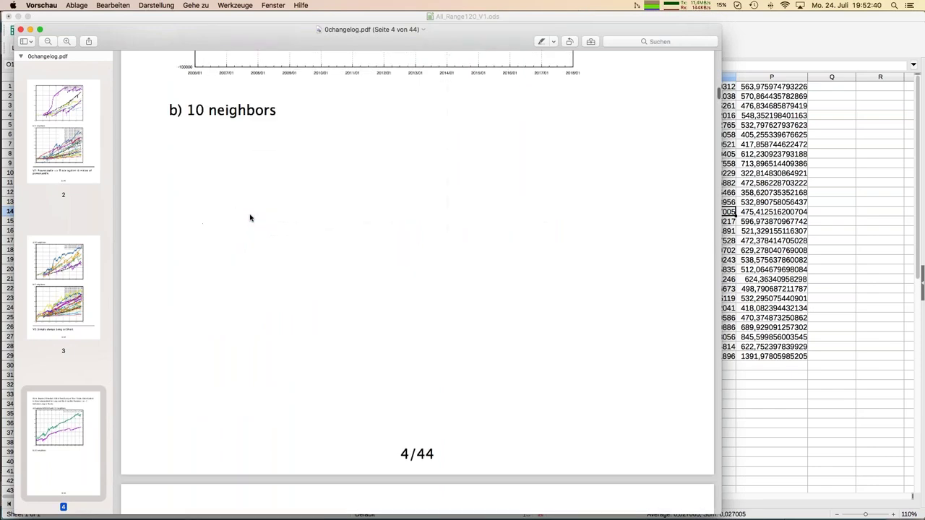
{"action": "scroll", "coordinate": [250, 217], "scroll_direction": "up", "scroll_amount": 8}
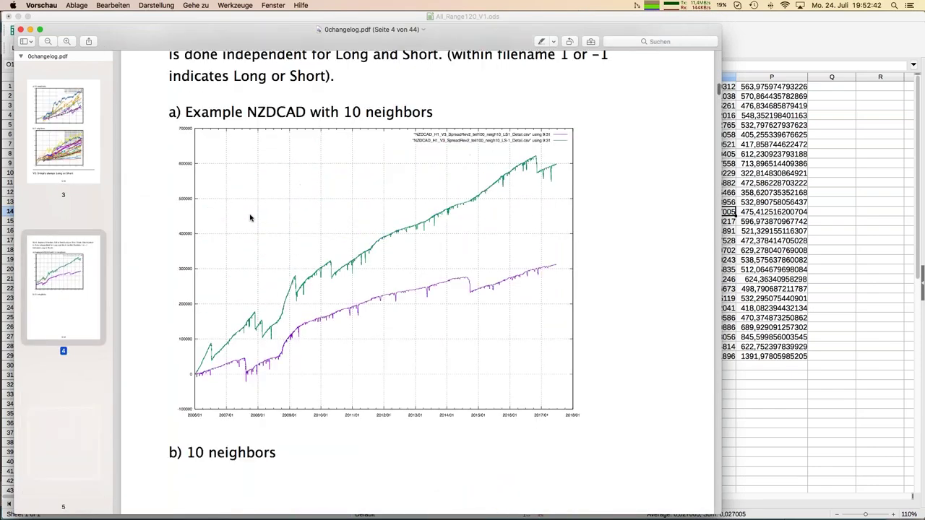
Switch to Microsoft Remote Desktop and examine the currency pair charts in the JFD demo trading terminal.
{"action": "mouse_move", "coordinate": [2, 218]}
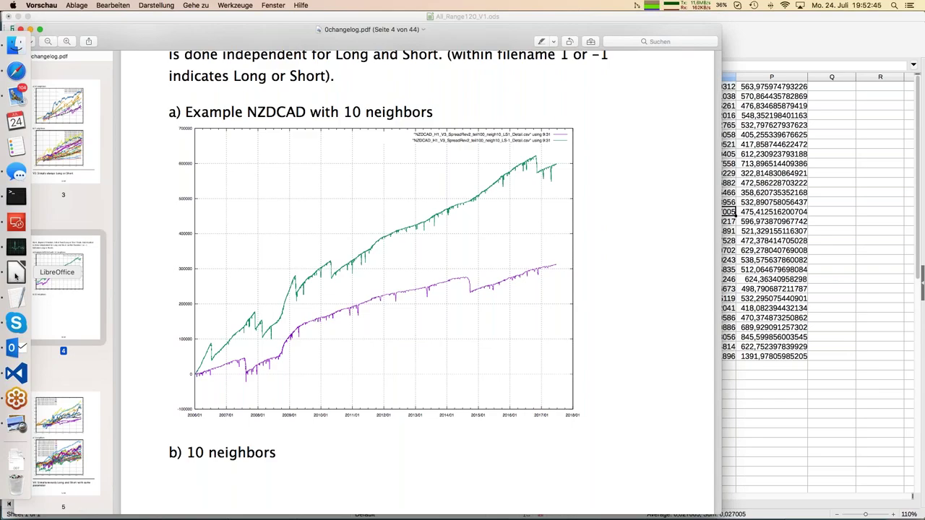
{"action": "left_click", "coordinate": [16, 223]}
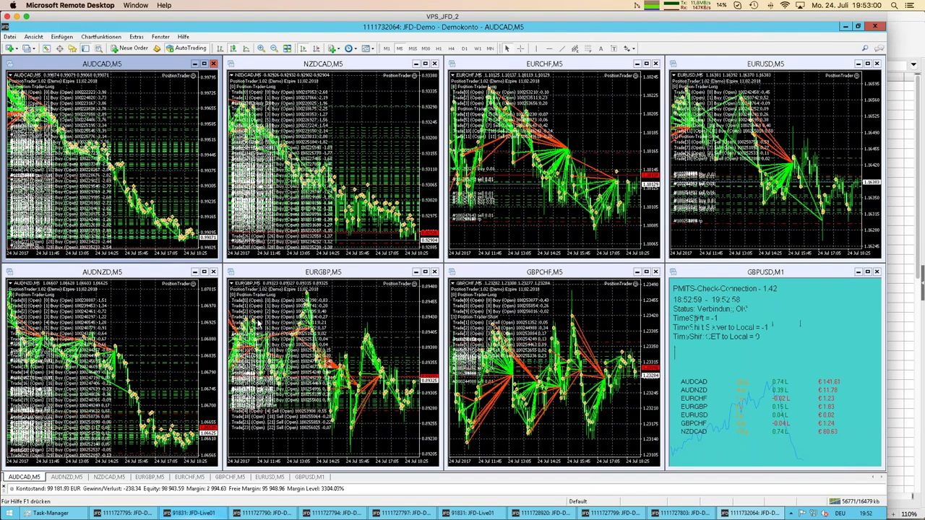
{"action": "mouse_move", "coordinate": [1, 275]}
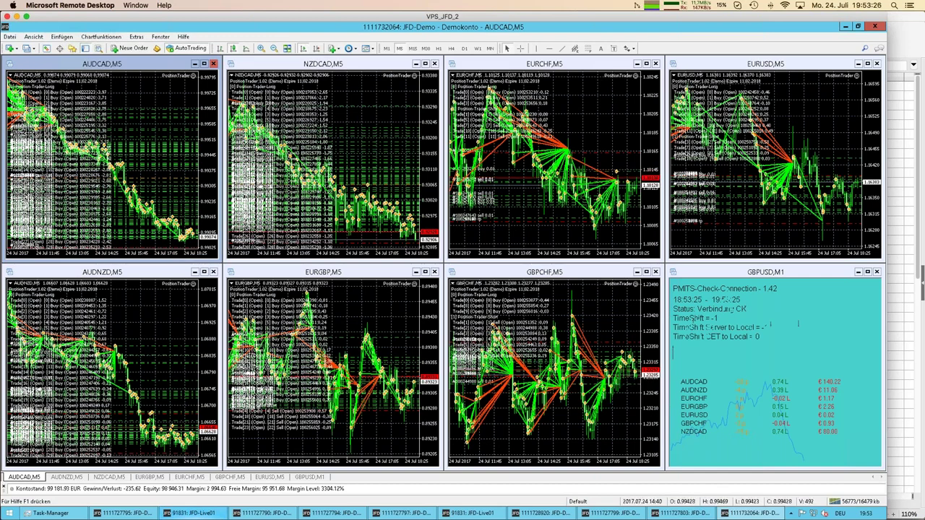
{"action": "mouse_move", "coordinate": [5, 123]}
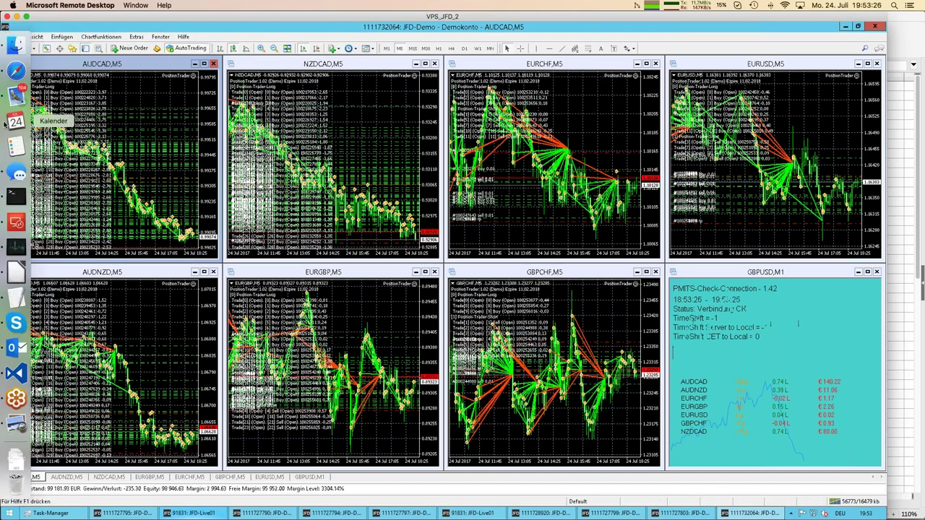
Open a new chart window for EURJPY from the market watch list and hide the list again.
{"action": "left_click", "coordinate": [46, 49]}
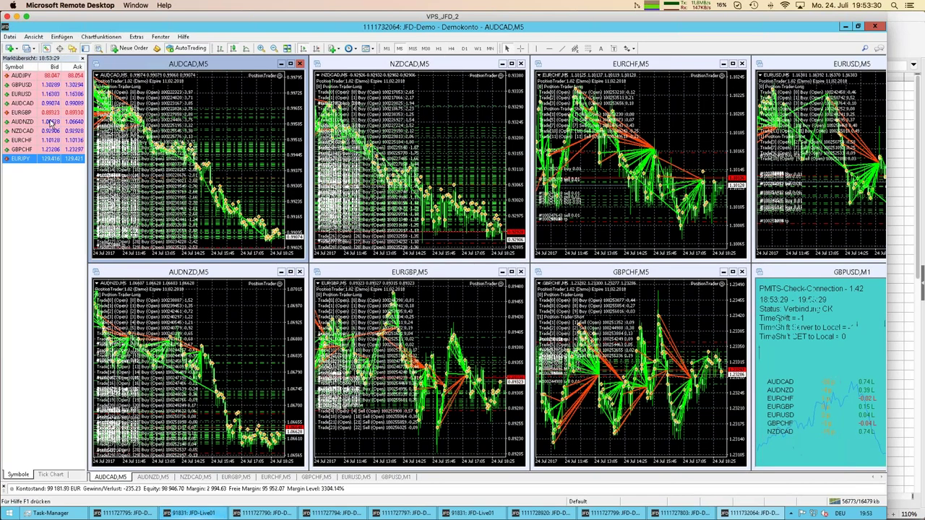
{"action": "right_click", "coordinate": [26, 162]}
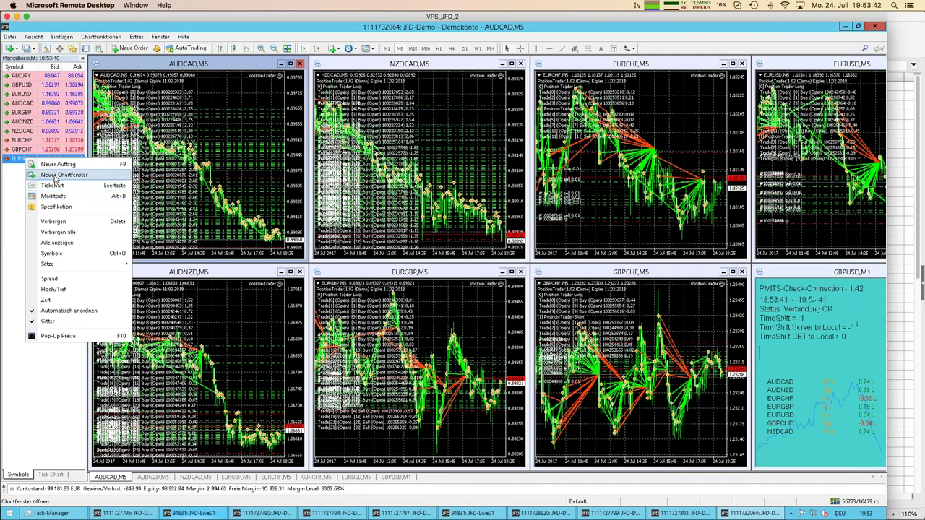
{"action": "left_click", "coordinate": [55, 176]}
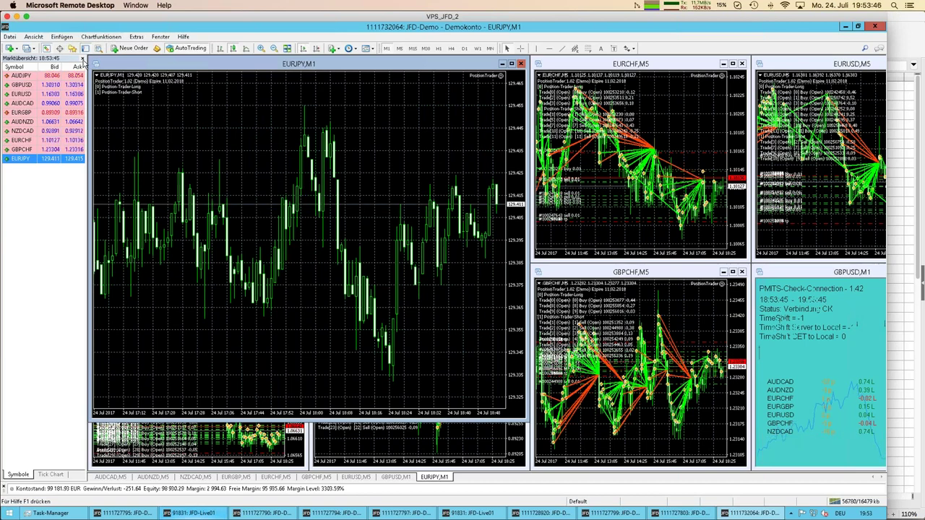
{"action": "key", "text": "ctrl+m"}
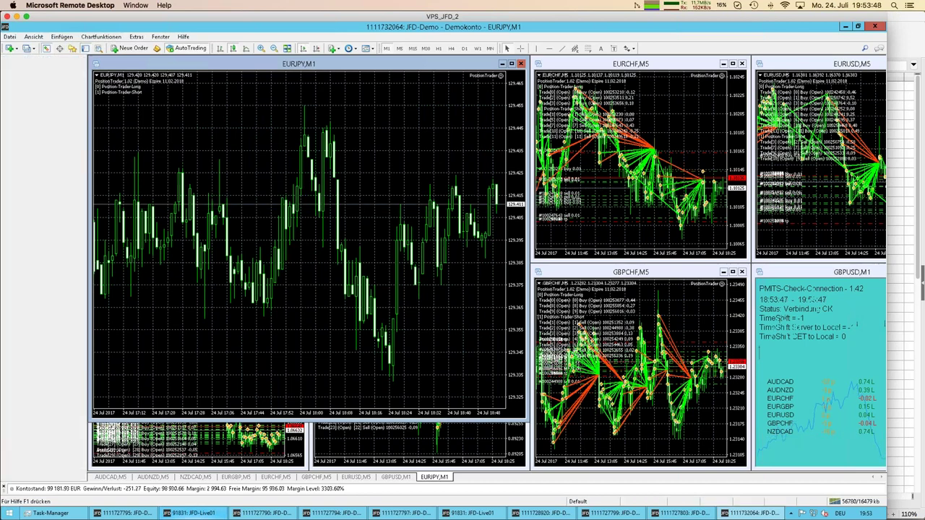
Enlarge the EURJPY,M1 chart window and compress its price scale far enough to examine the open trades' take-profit and stop-loss levels.
{"action": "key", "text": "alt+r"}
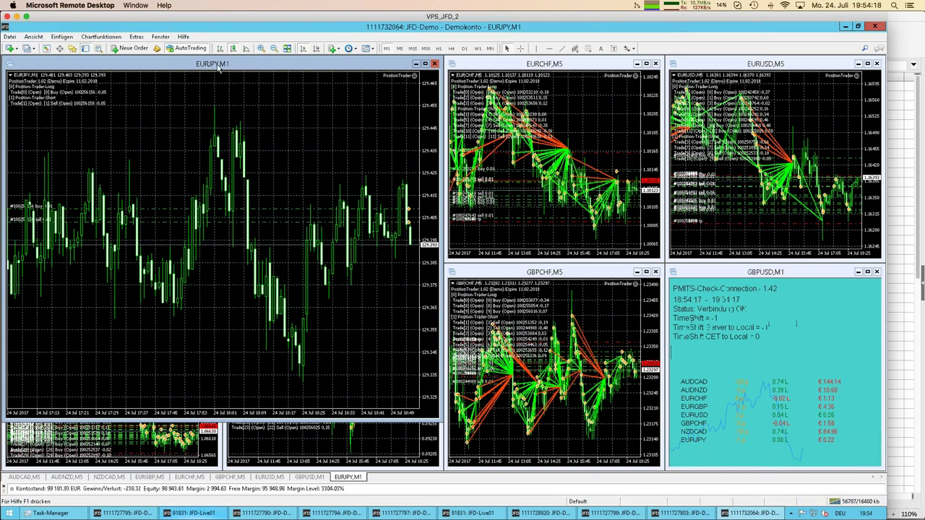
{"action": "mouse_move", "coordinate": [214, 148]}
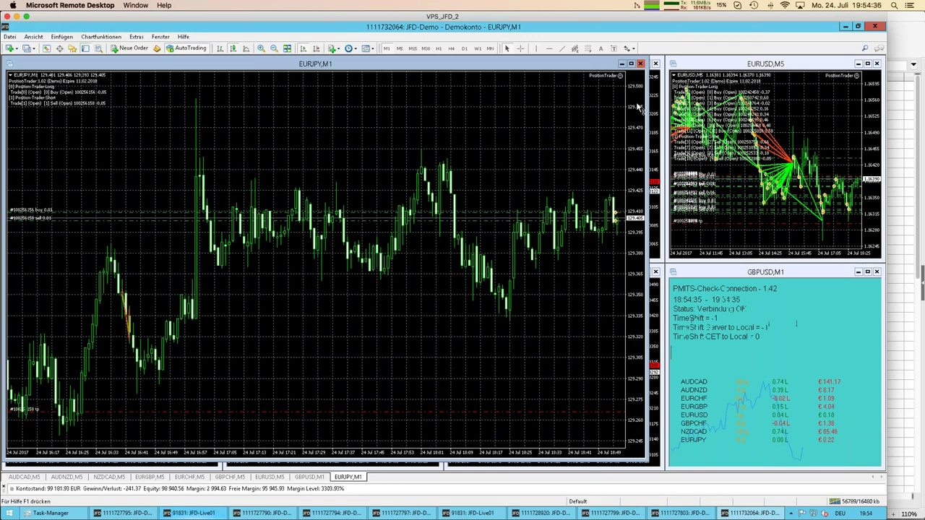
{"action": "mouse_move", "coordinate": [639, 139]}
{"action": "left_mouse_down"}
{"action": "mouse_move", "coordinate": [641, 159]}
{"action": "mouse_move", "coordinate": [635, 128]}
{"action": "left_mouse_up"}
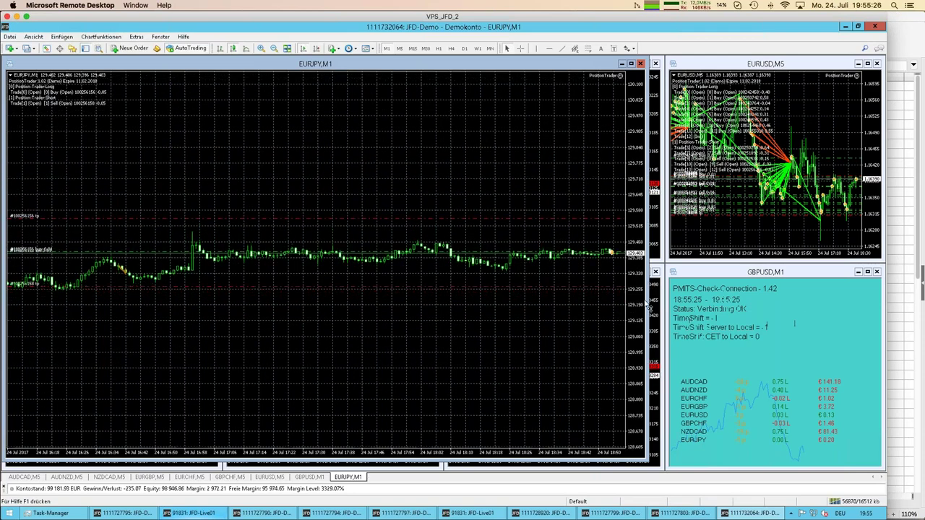
{"action": "left_click_drag", "start_coordinate": [635, 96], "coordinate": [646, 364]}
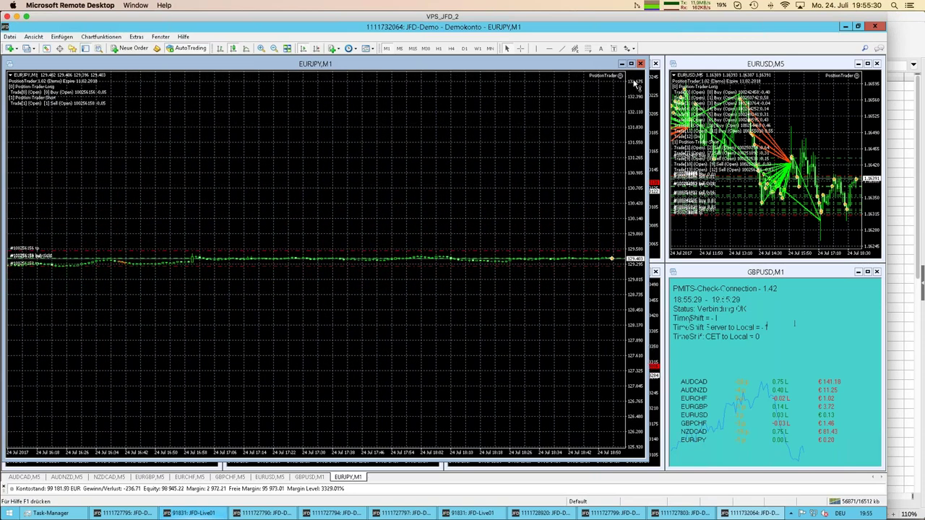
{"action": "left_click_drag", "start_coordinate": [641, 196], "coordinate": [642, 278]}
{"action": "left_click_drag", "start_coordinate": [638, 170], "coordinate": [639, 218]}
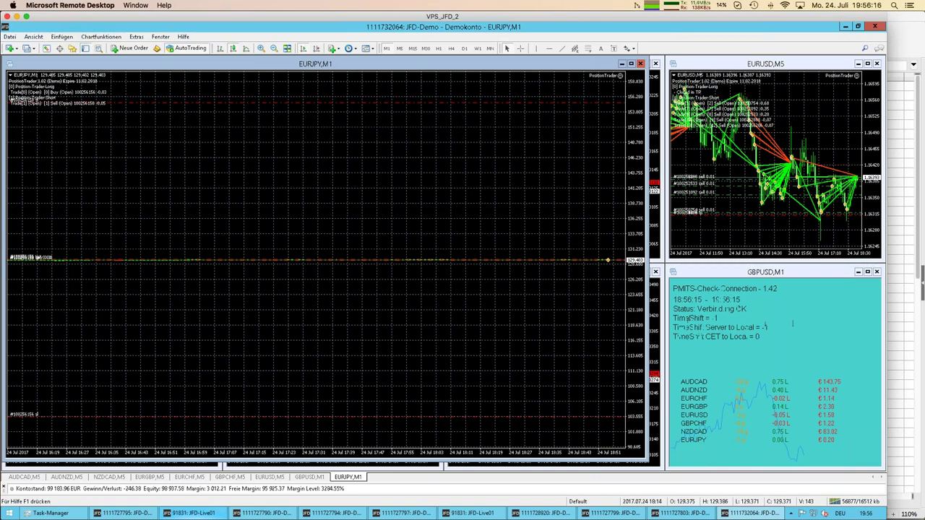
Reset the EURJPY price scale, compress it again to examine the distant stop-loss levels, and restore the automatic scale.
{"action": "mouse_move", "coordinate": [448, 104]}
{"action": "double_click", "coordinate": [635, 174]}
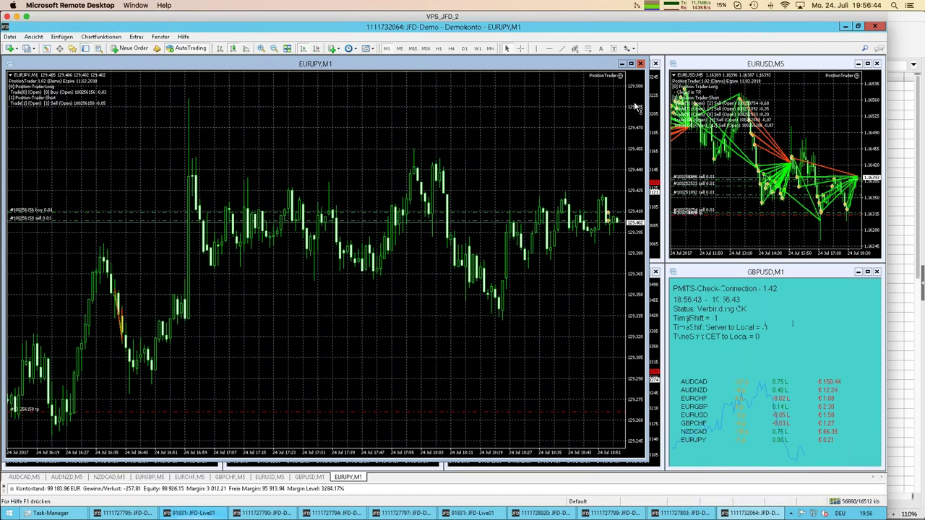
{"action": "left_click_drag", "start_coordinate": [638, 137], "coordinate": [475, 97]}
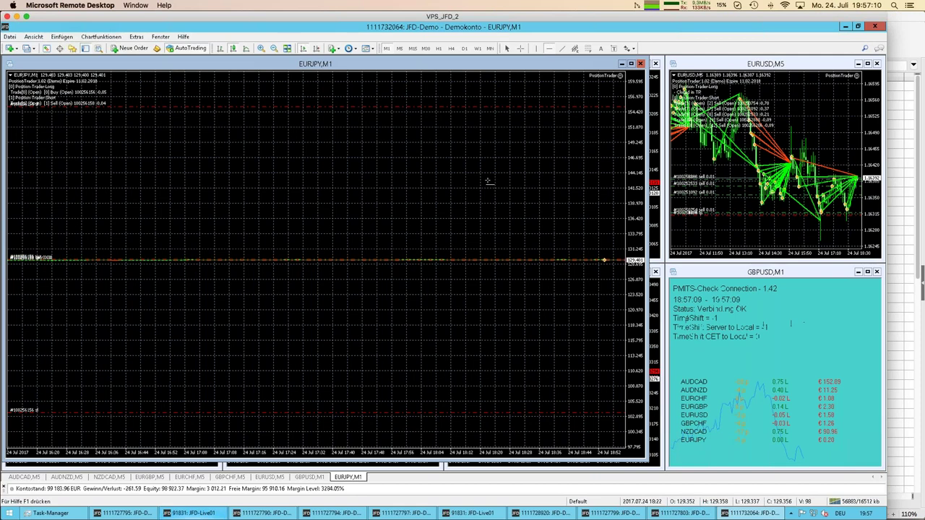
{"action": "left_click", "coordinate": [488, 181]}
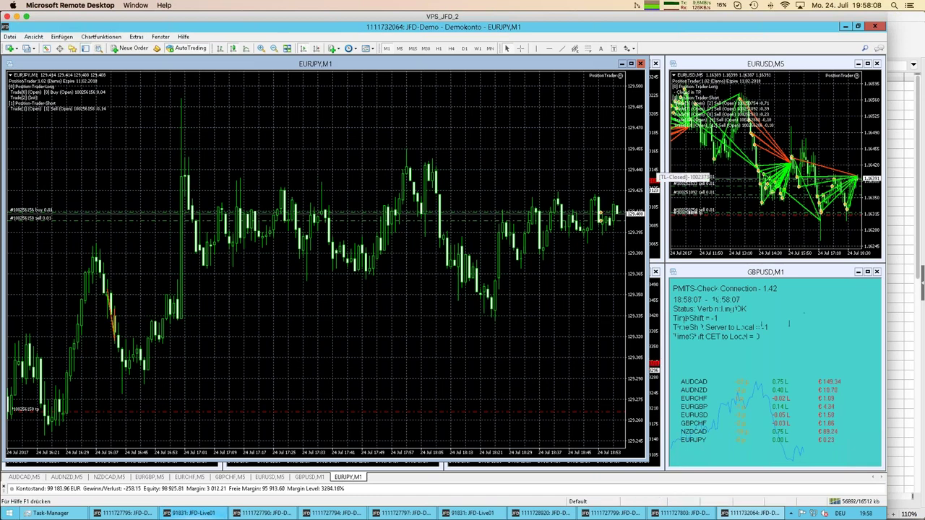
Clear the EURJPY chart out of the way and enlarge the GBPCHF,M5 chart window to examine its trade history.
{"action": "left_click", "coordinate": [189, 478]}
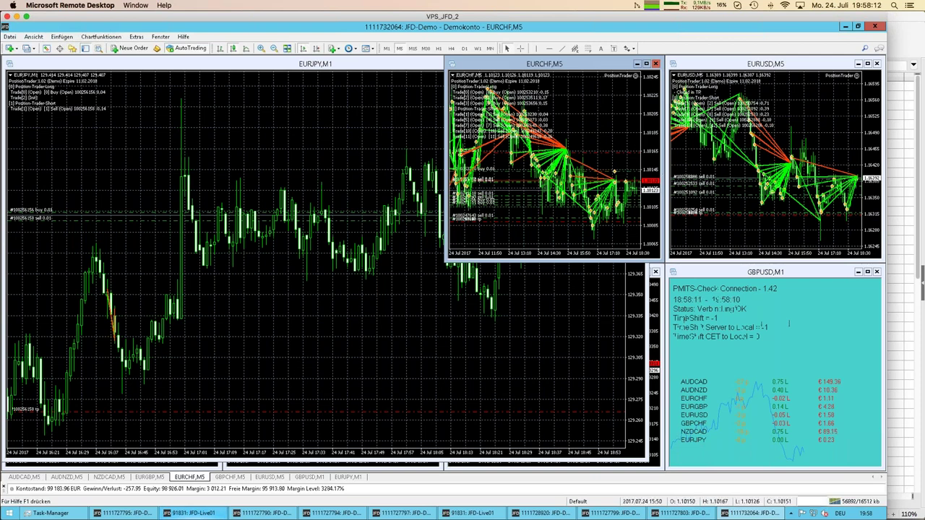
{"action": "left_click", "coordinate": [319, 120]}
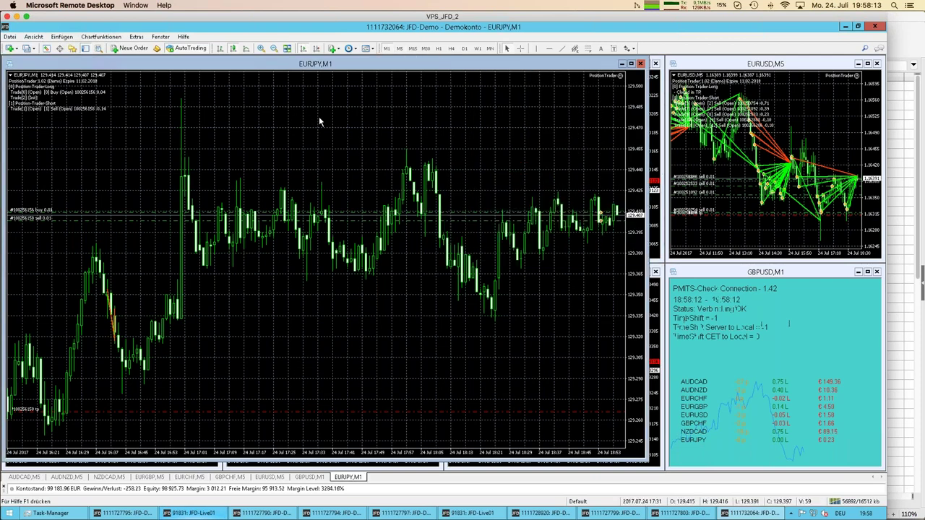
{"action": "left_click", "coordinate": [623, 66]}
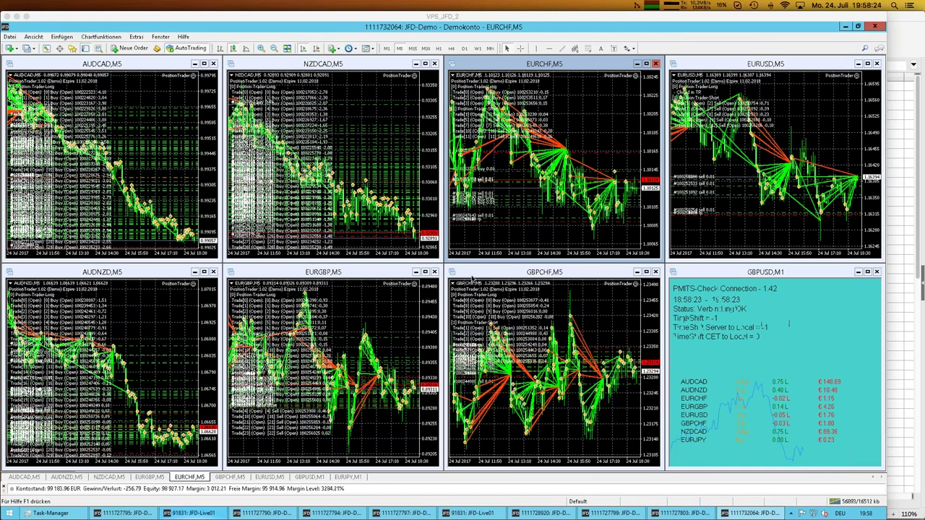
{"action": "left_click", "coordinate": [449, 305]}
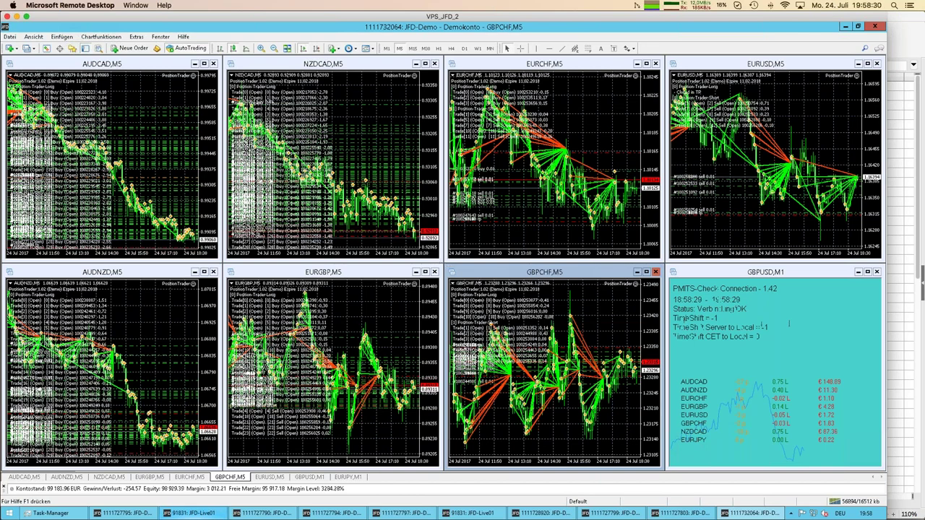
{"action": "left_click_drag", "start_coordinate": [442, 265], "coordinate": [285, 149]}
{"action": "left_click_drag", "start_coordinate": [203, 85], "coordinate": [204, 86]}
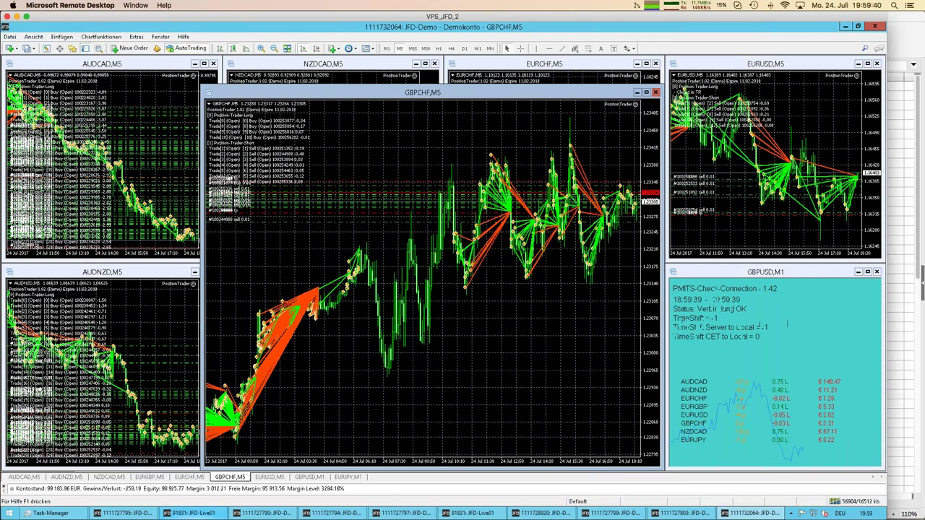
Bring the EURJPY chart back, move the EURUSD,M5 chart over it, and enlarge it to examine its grouped trades and open positions.
{"action": "left_click", "coordinate": [347, 478]}
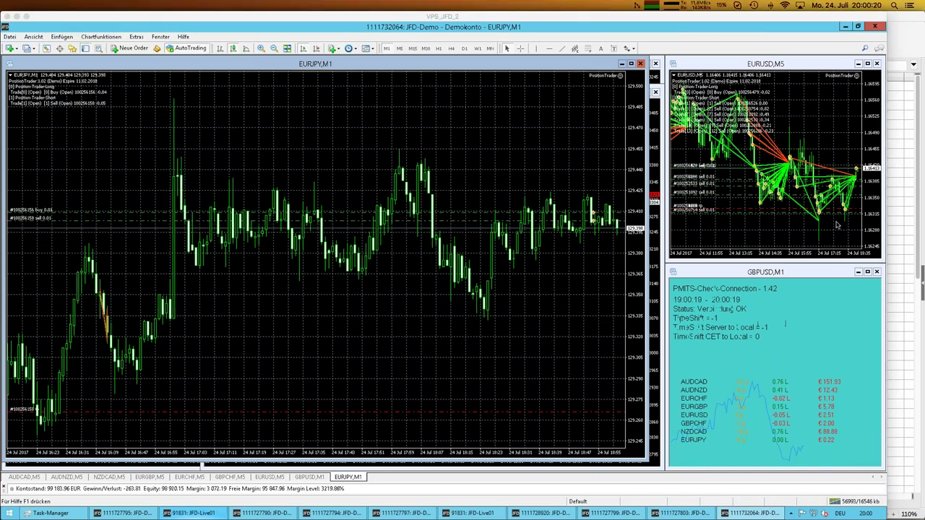
{"action": "left_click", "coordinate": [776, 68]}
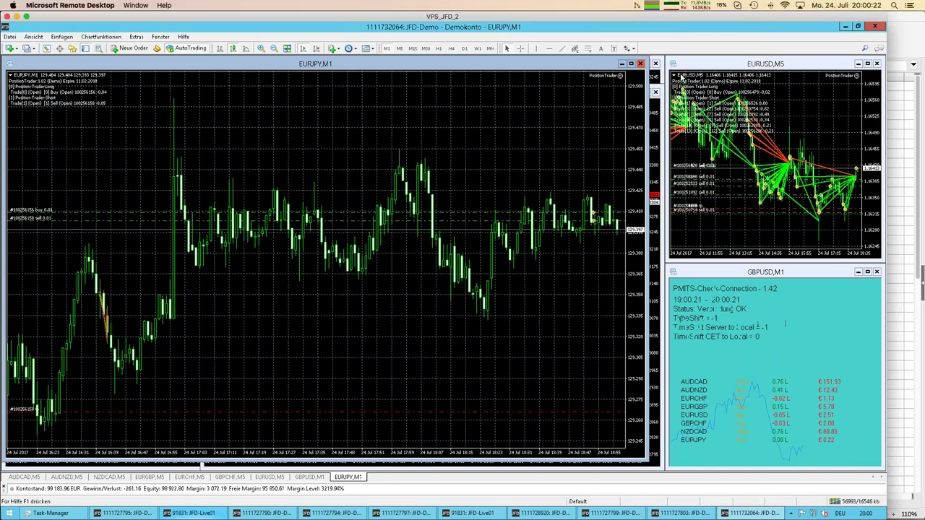
{"action": "left_click_drag", "start_coordinate": [372, 80], "coordinate": [83, 63]}
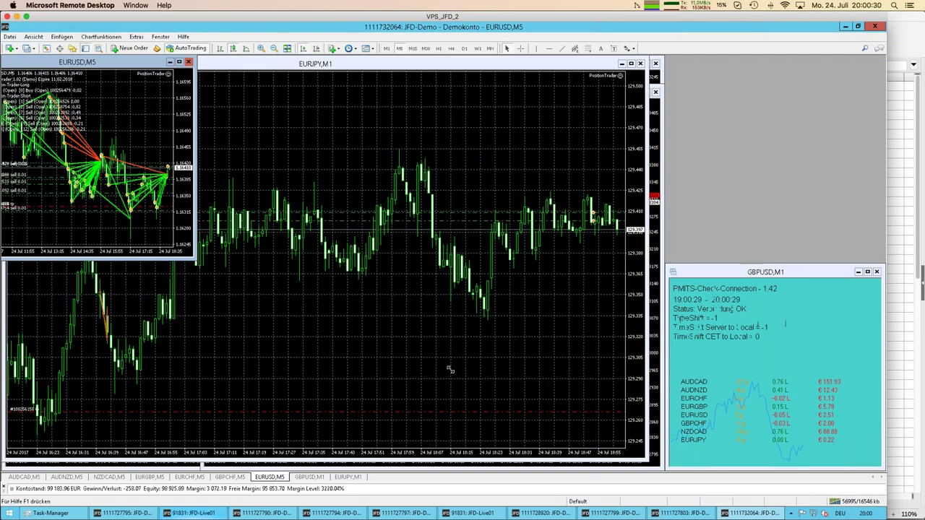
{"action": "left_click_drag", "start_coordinate": [194, 256], "coordinate": [543, 421]}
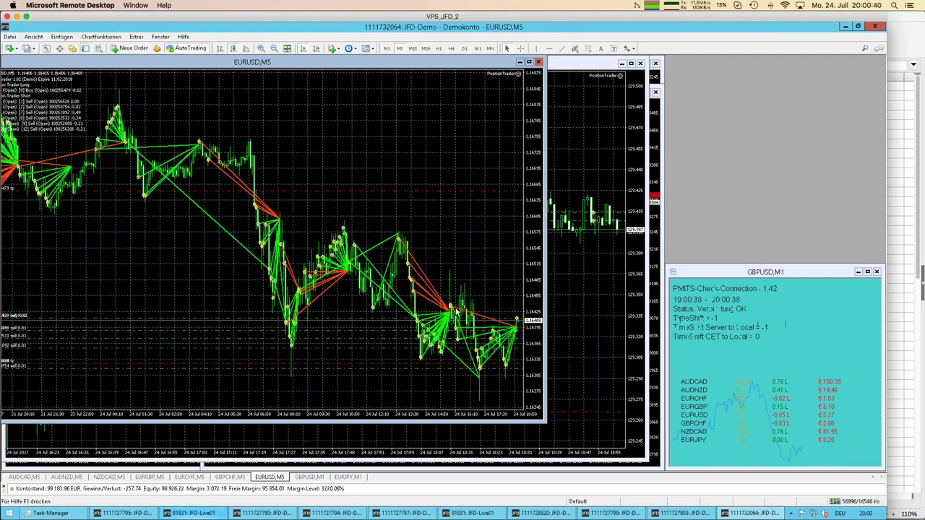
{"action": "mouse_move", "coordinate": [452, 311]}
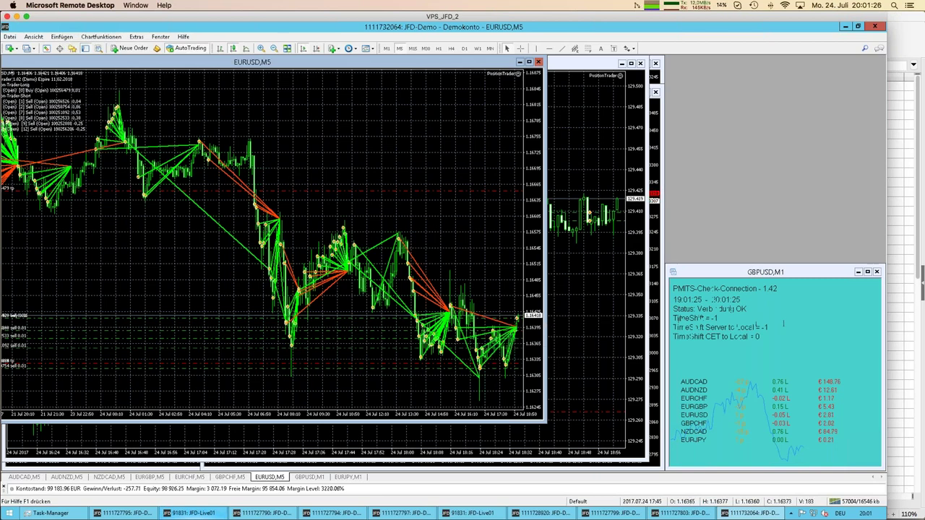
{"action": "mouse_move", "coordinate": [488, 354]}
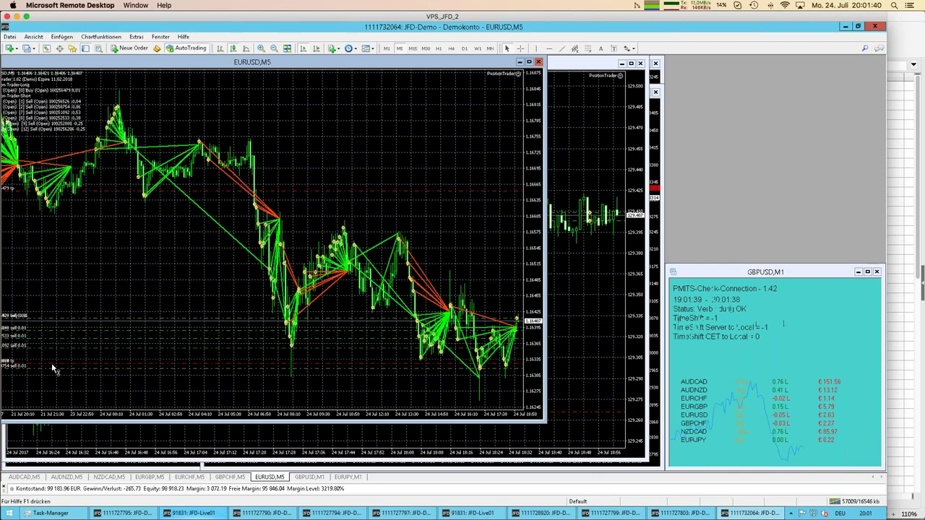
Switch to the Martingale webinar presentation in LibreOffice and advance from the "Taming" slide to the Summary slide.
{"action": "mouse_move", "coordinate": [2, 336]}
{"action": "left_click", "coordinate": [15, 279]}
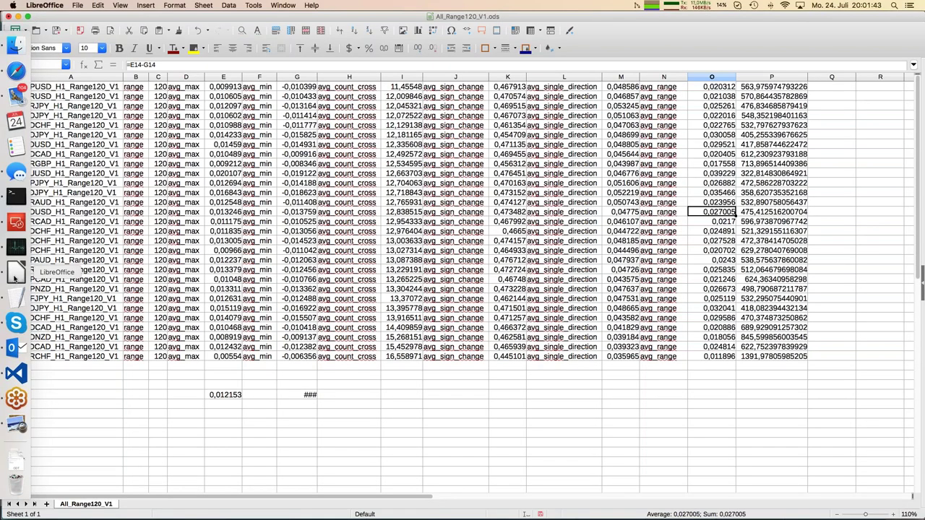
{"action": "left_click", "coordinate": [73, 295]}
{"action": "key", "text": "super+grave"}
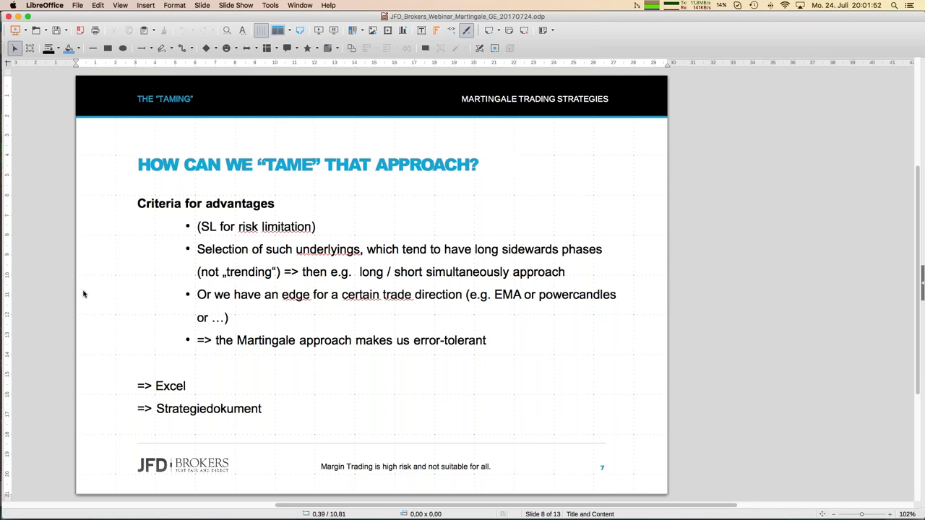
{"action": "key", "text": "Page_Down"}
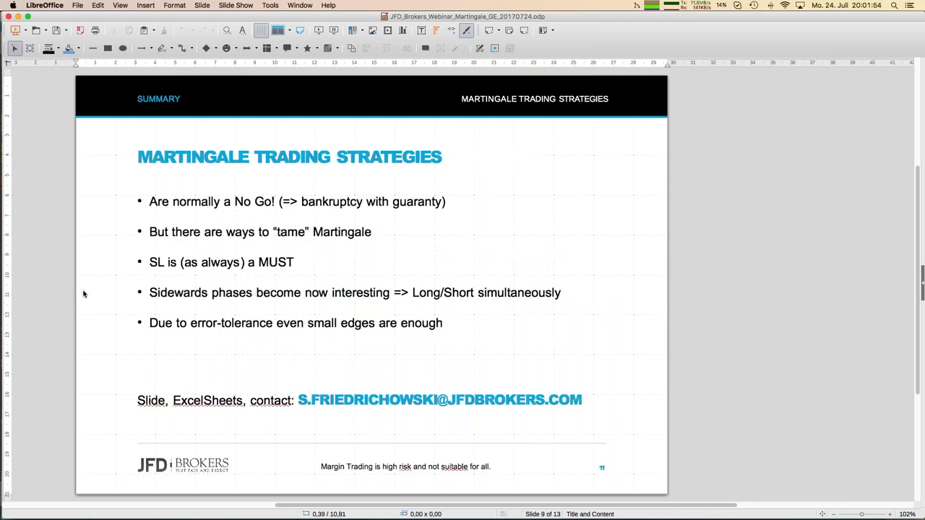